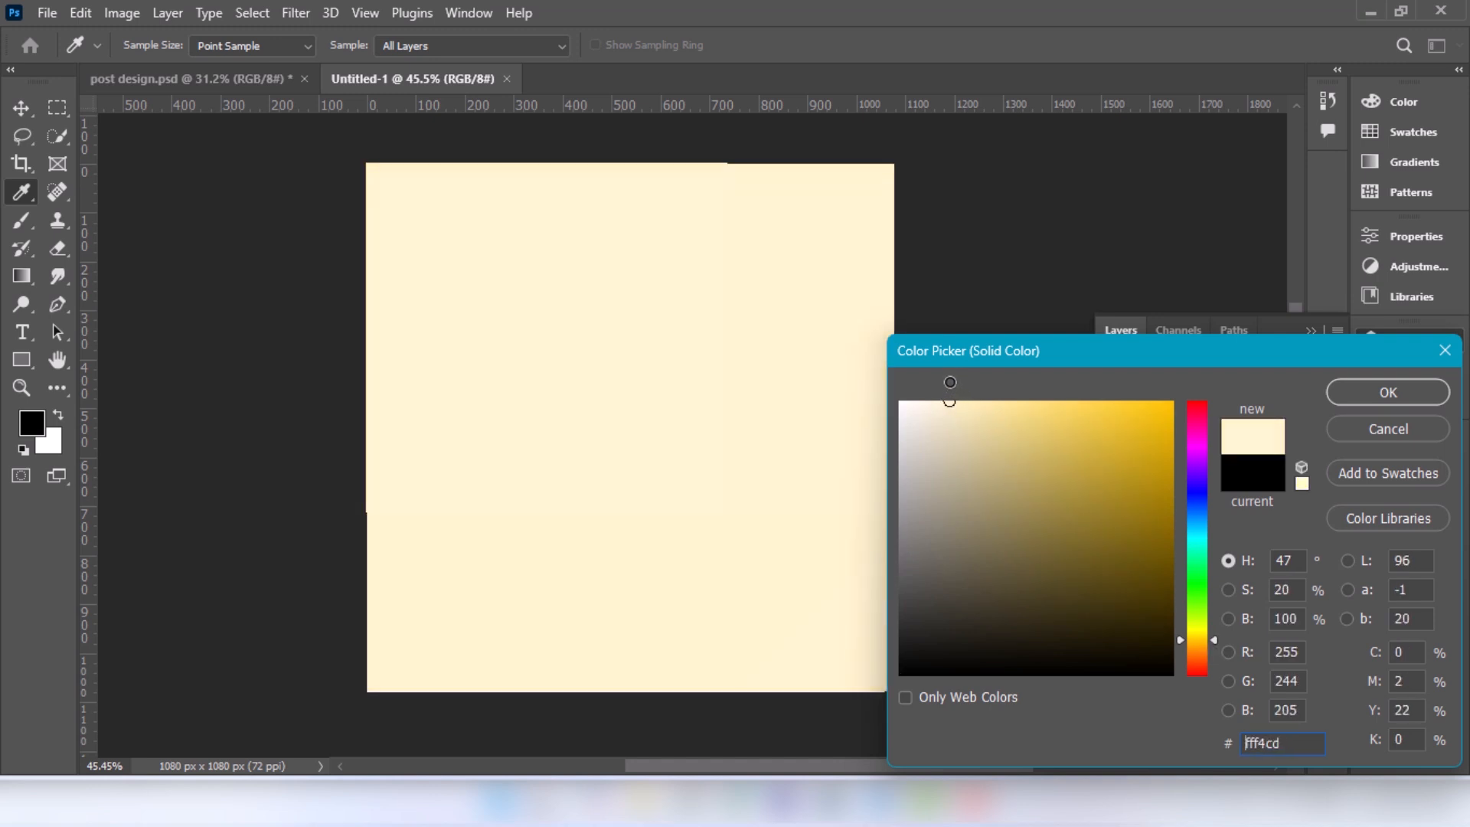
Apply cream #fff4cd as the colour of the solid color fill layer
left_click_drag(1305, 360, 1204, 245)
left_click(1261, 268)
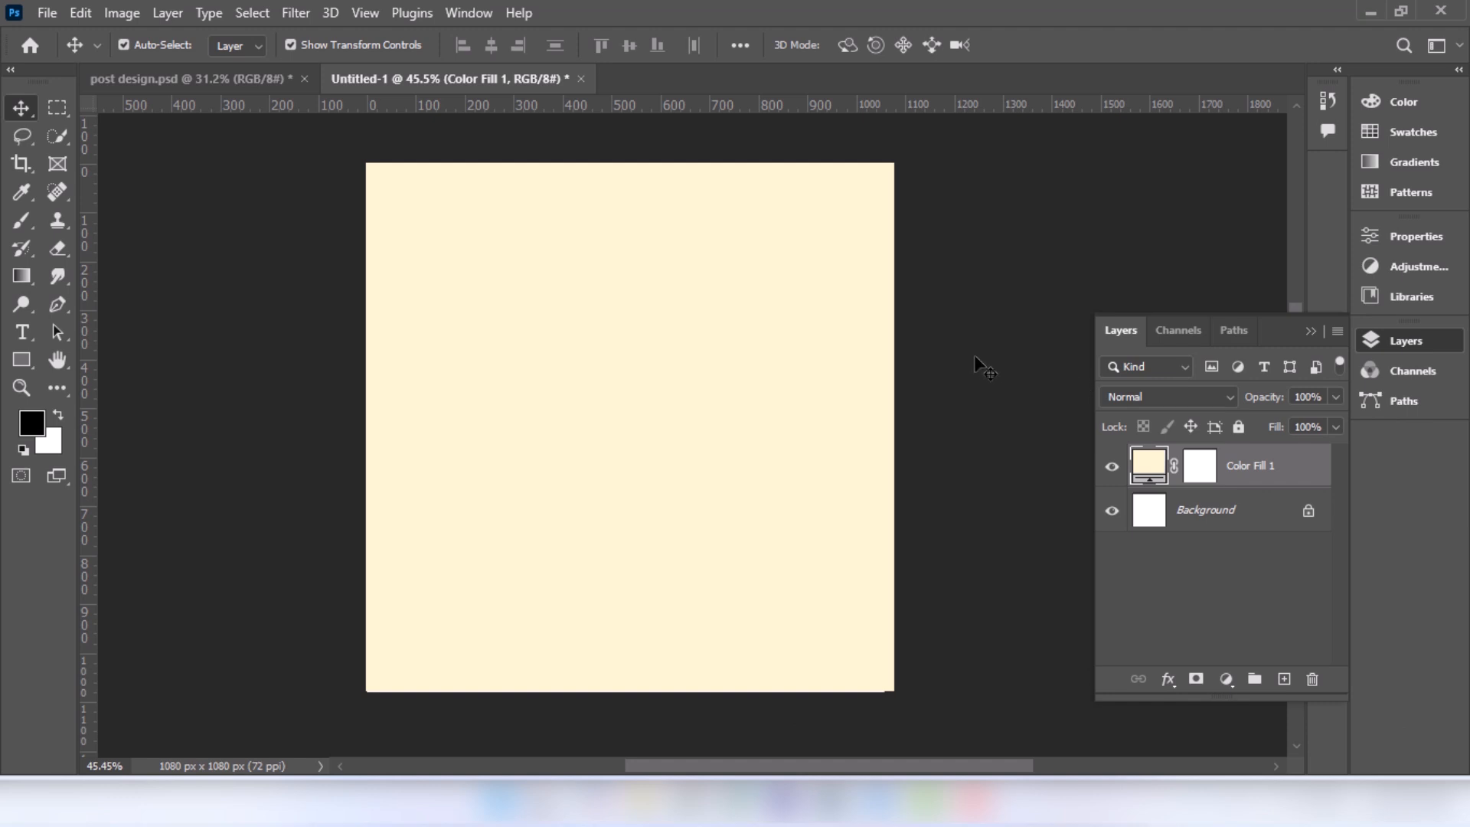
Add the horizontal text "Special", scale it to about 1048%, and centre it near the top edge of the canvas
left_click(22, 332)
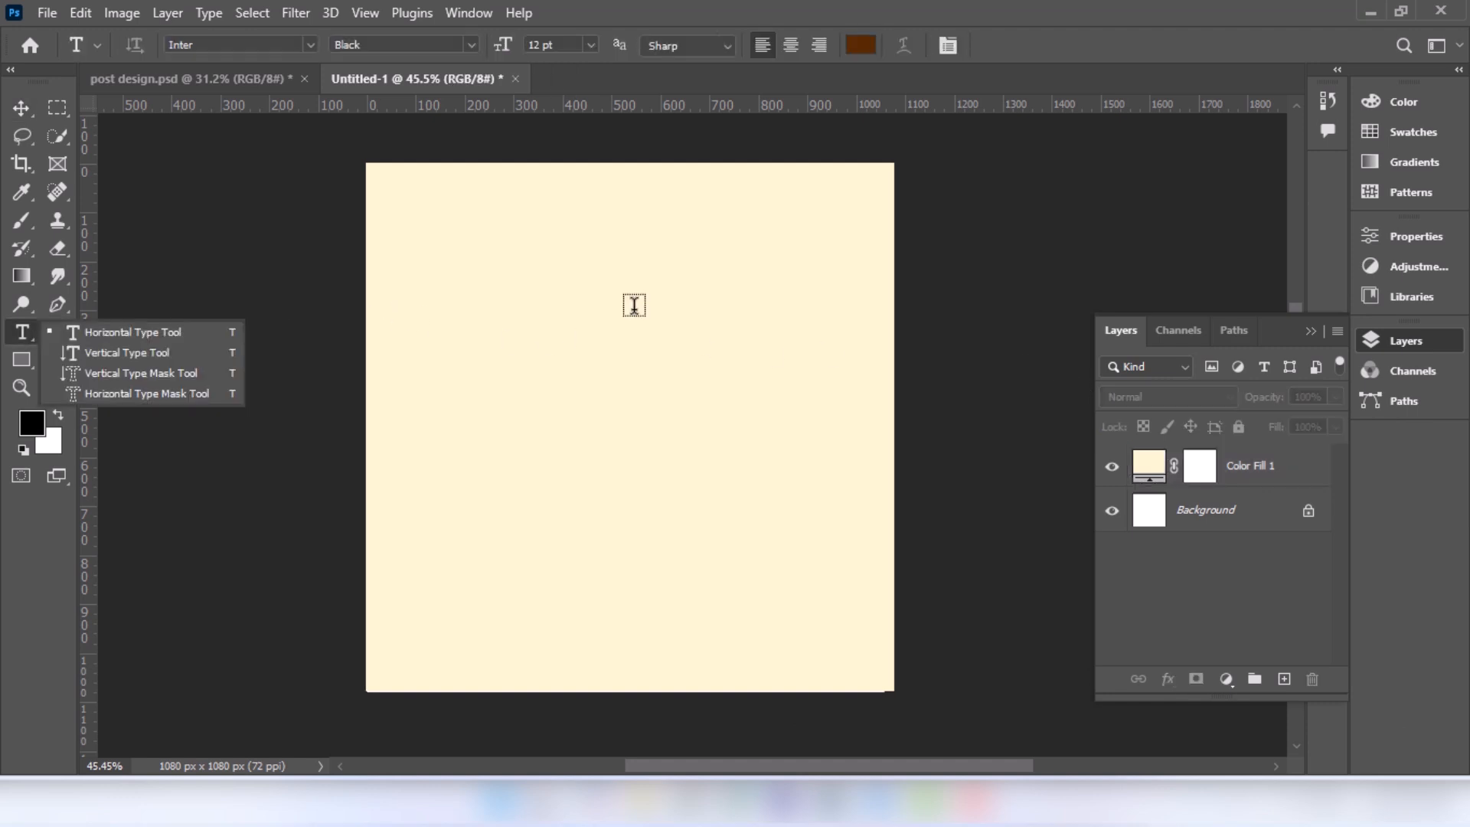
left_click(190, 341)
left_click(530, 274)
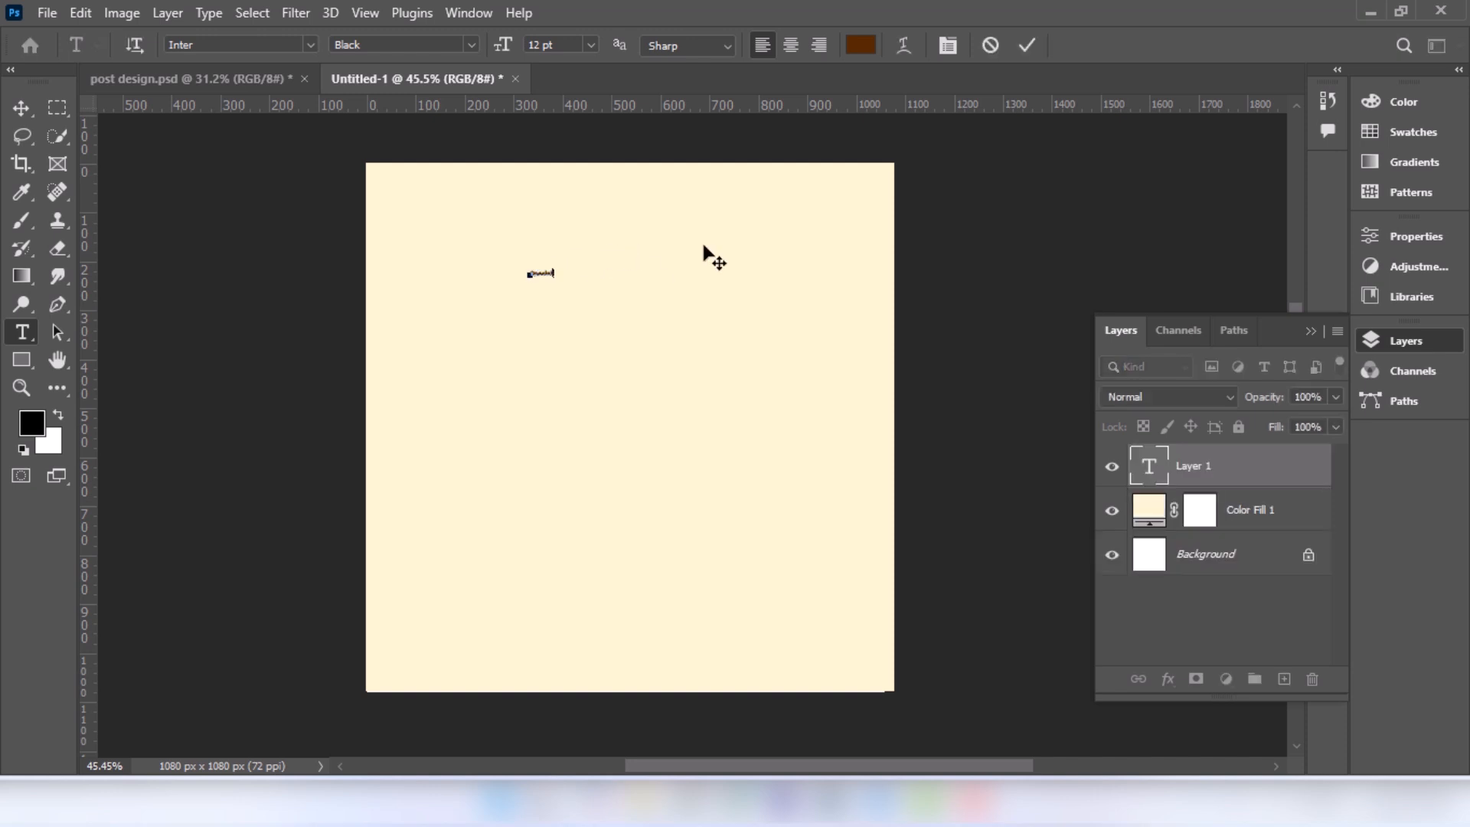
left_click(25, 109)
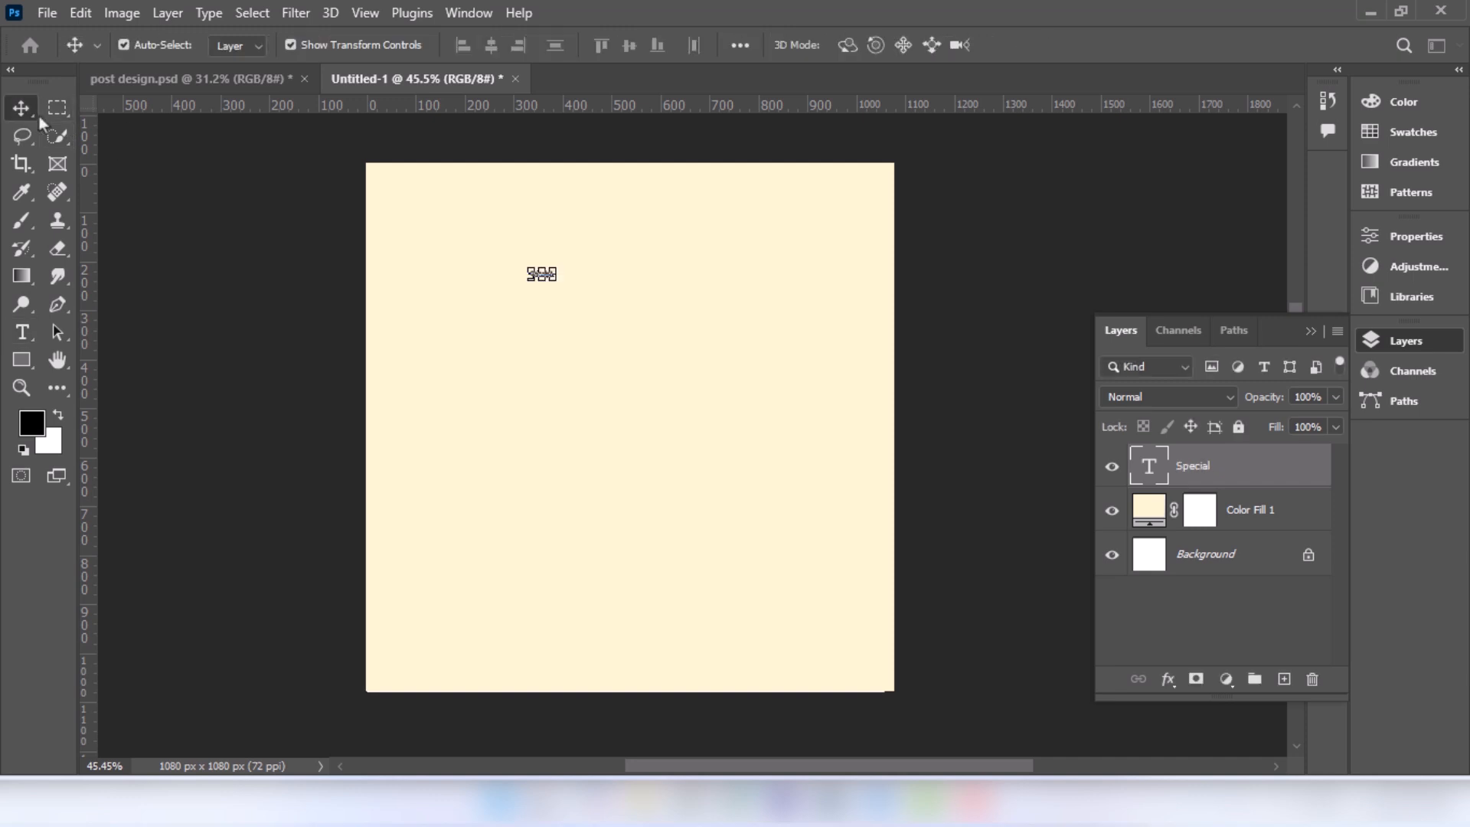
left_click_drag(554, 268, 736, 212)
left_click_drag(658, 245, 625, 275)
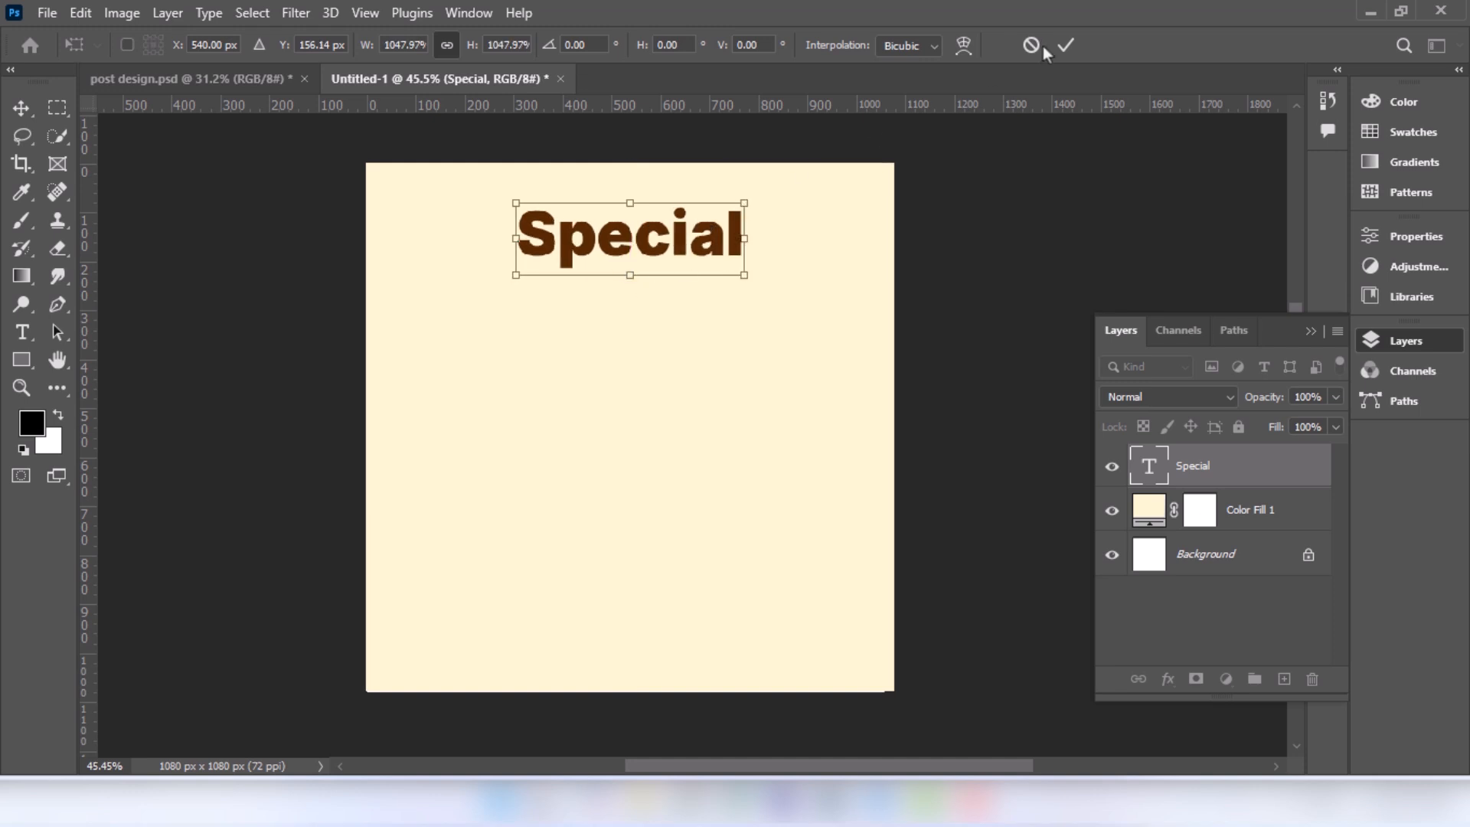
left_click(1065, 46)
Set the "Special" text's font to Rushford Printed and enlarge it to about 164 pt, centred horizontally
left_click(1382, 239)
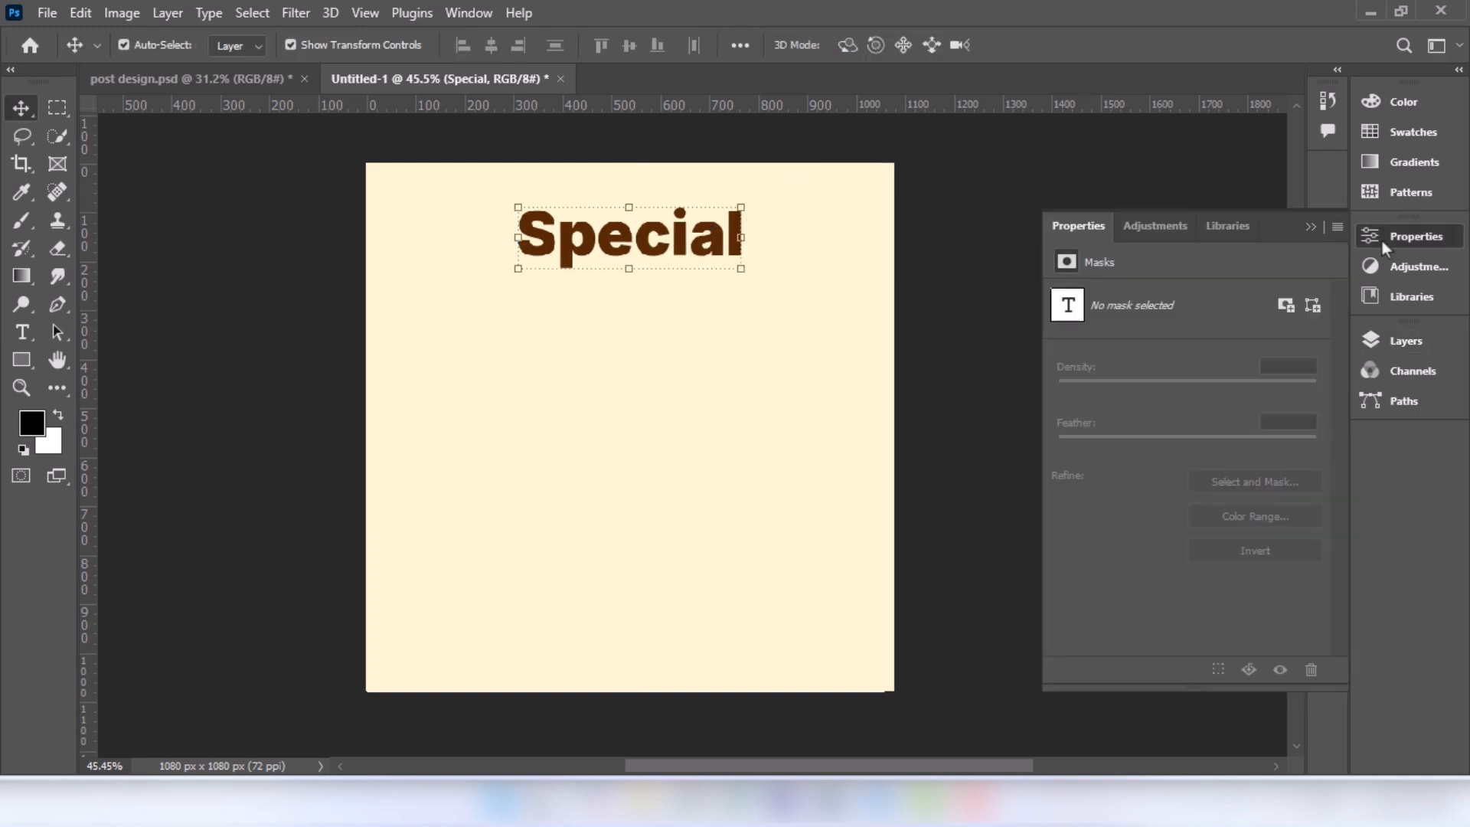
left_click(1252, 355)
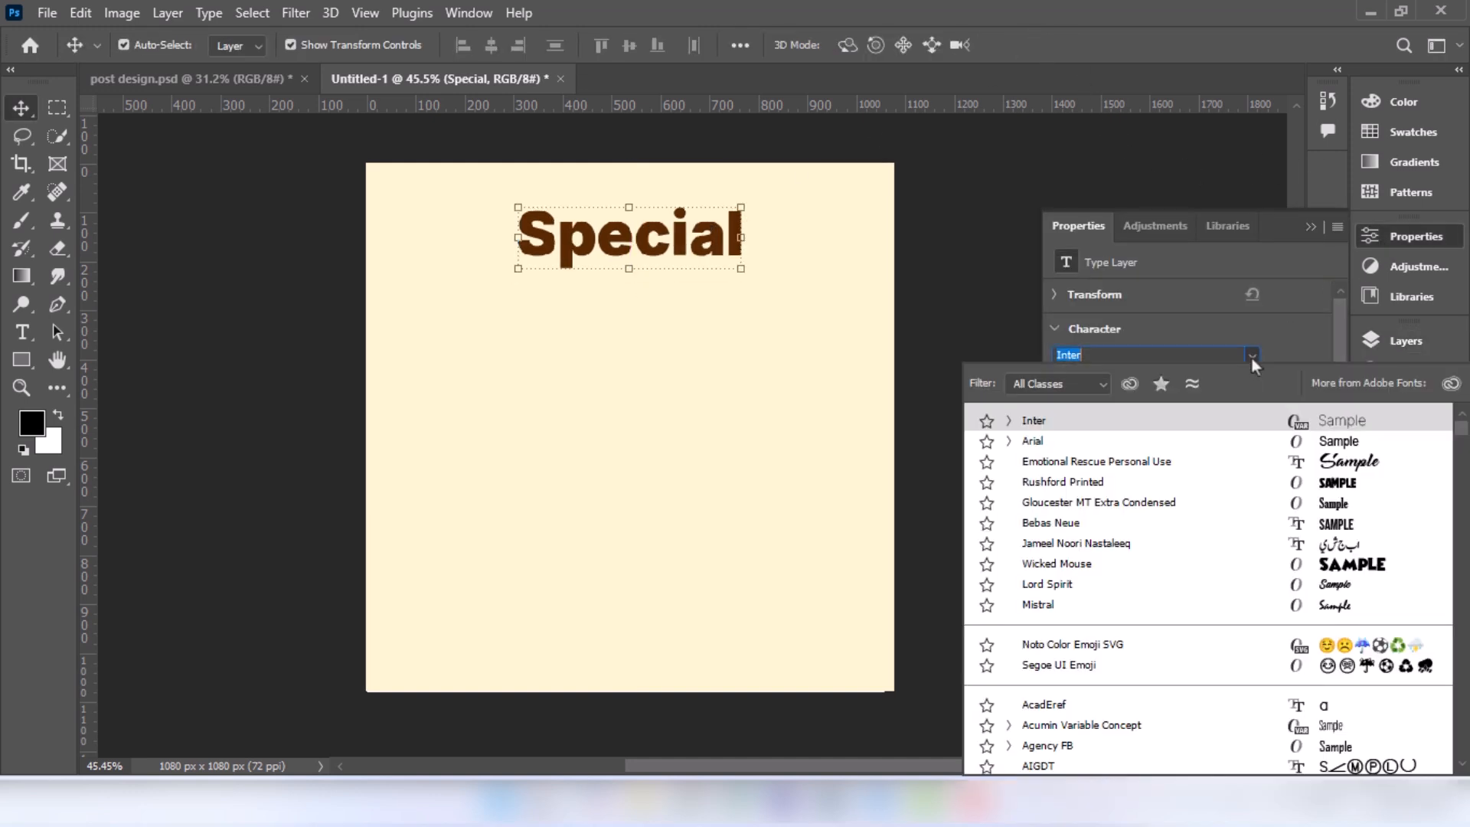
left_click(1364, 487)
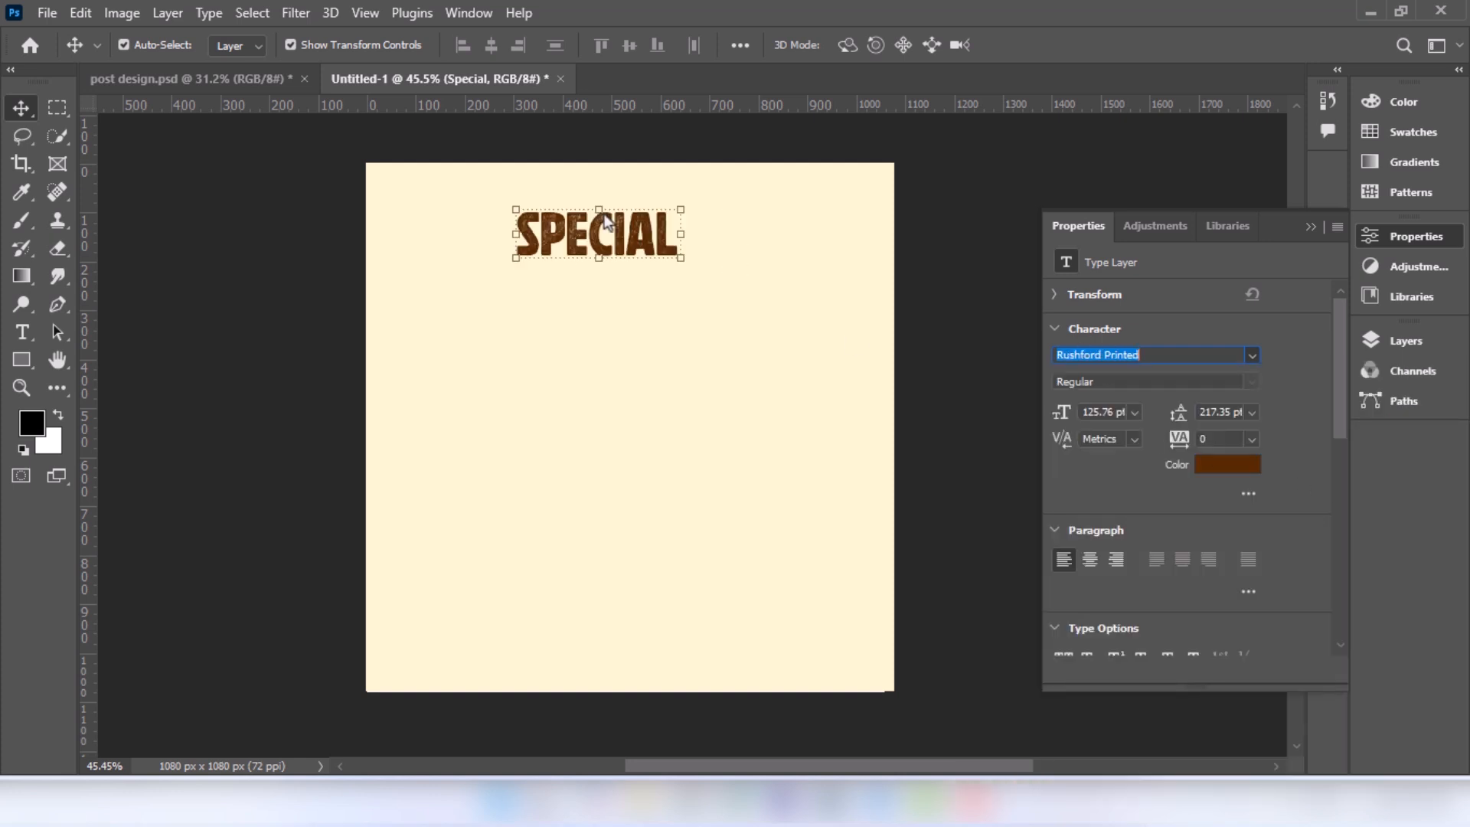
left_click_drag(685, 232, 653, 241)
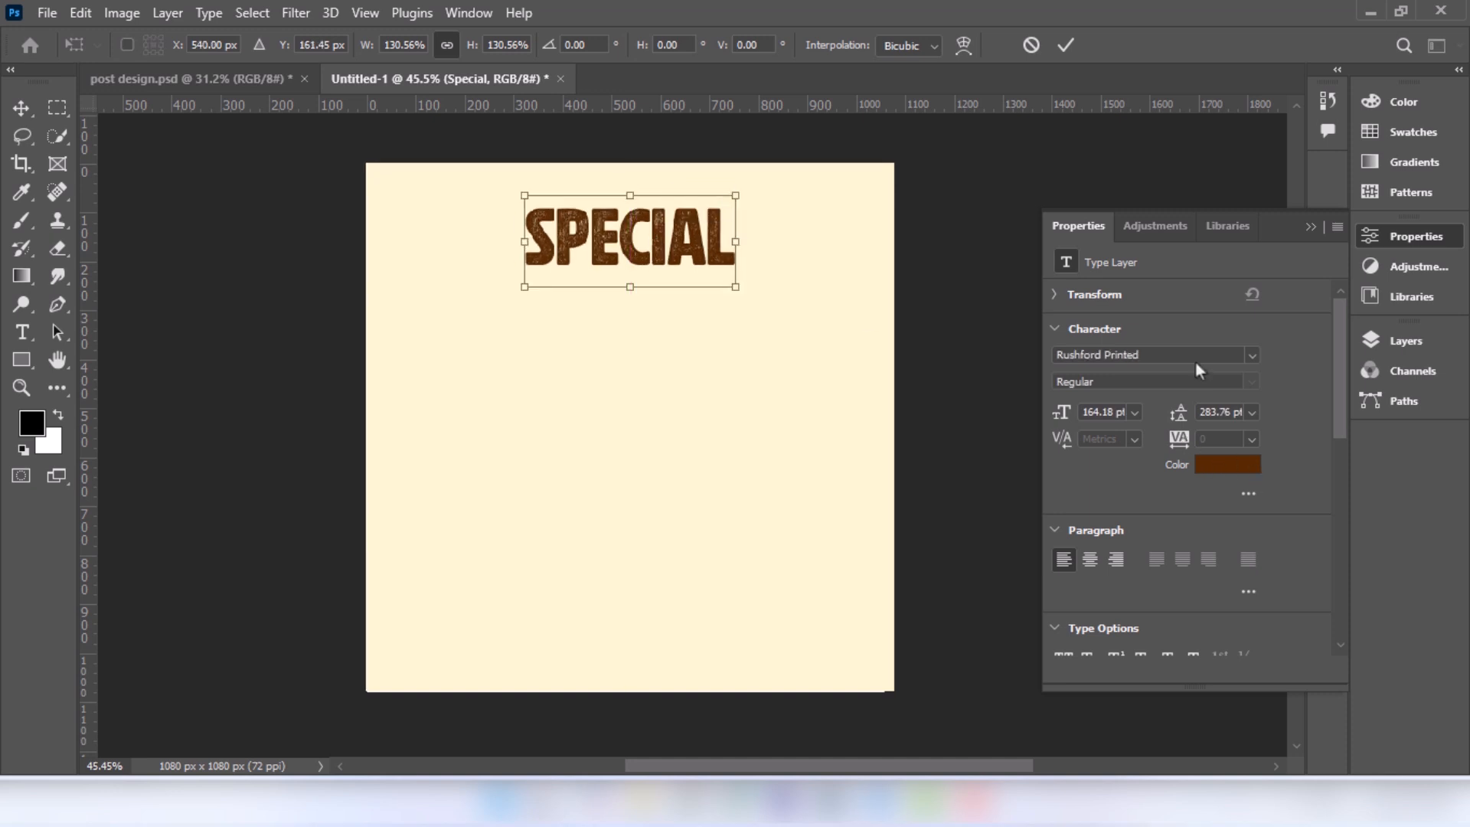
left_click(1066, 43)
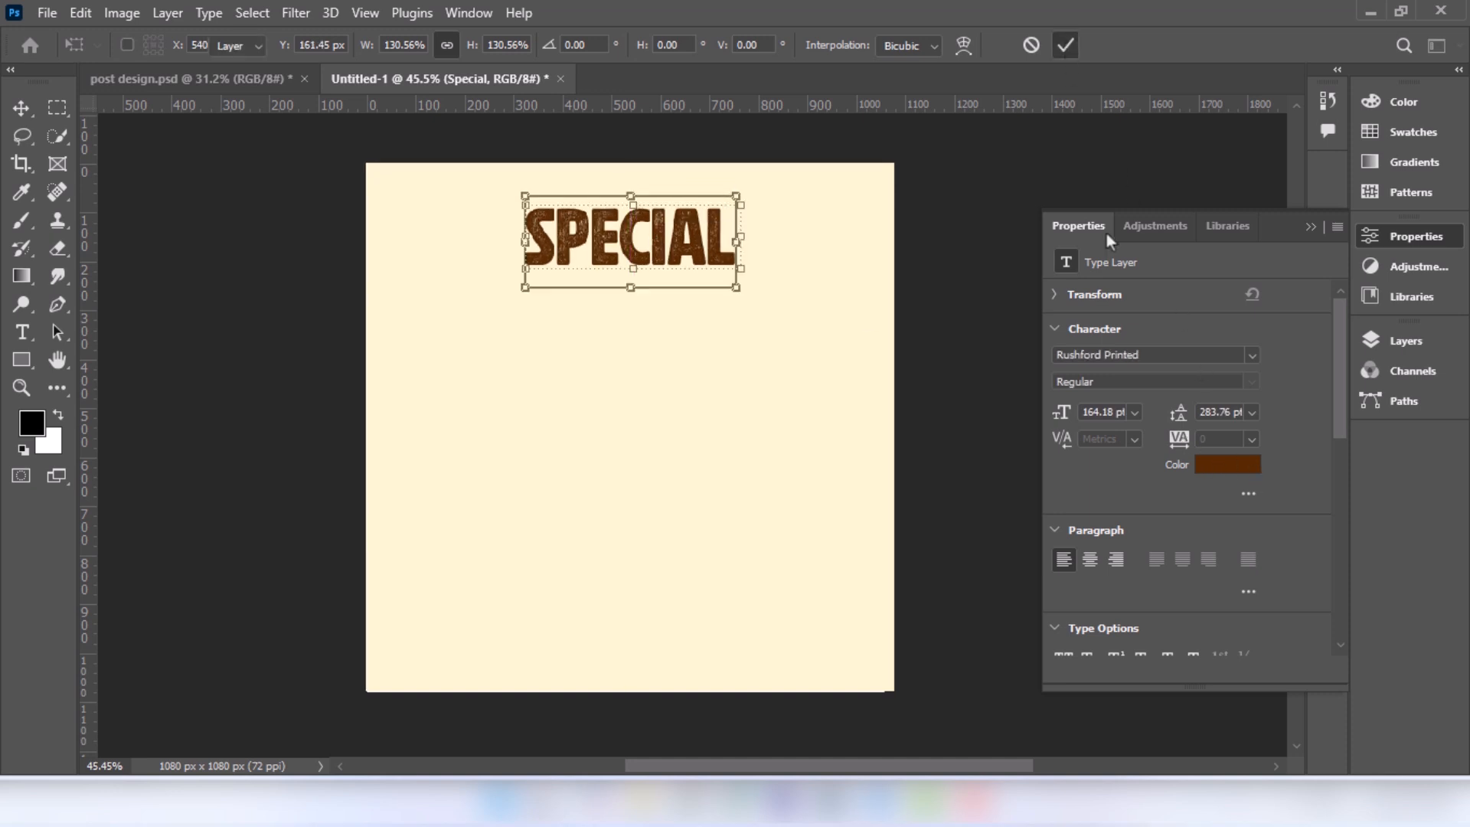
Change the "Special" text colour to brown #5f2d01
left_click(1218, 467)
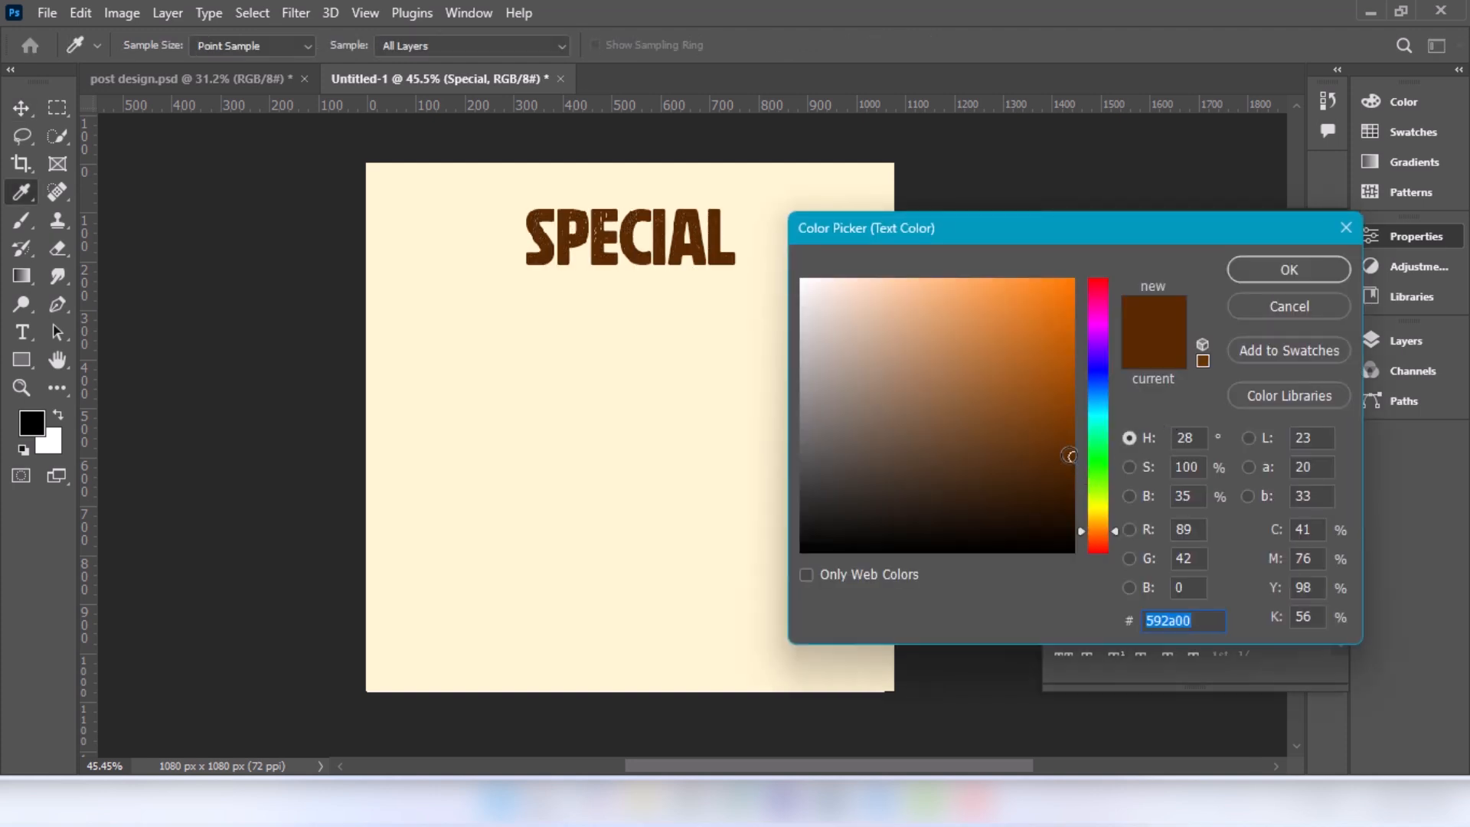
left_click_drag(1069, 456, 1069, 450)
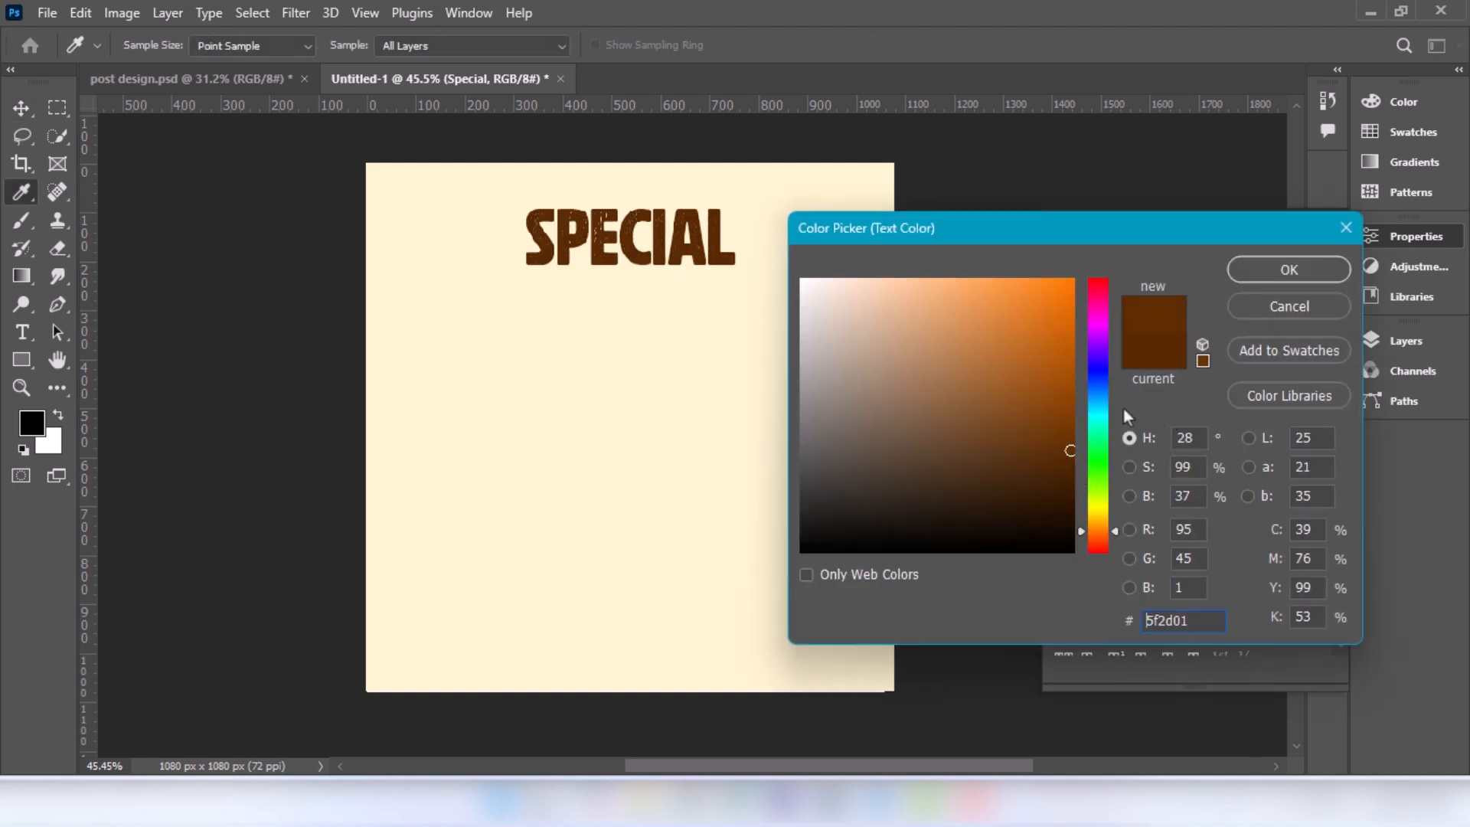
left_click(1289, 270)
Duplicate the "Special" text directly below the original and replace the copy's wording with "Food"
left_click(1405, 341)
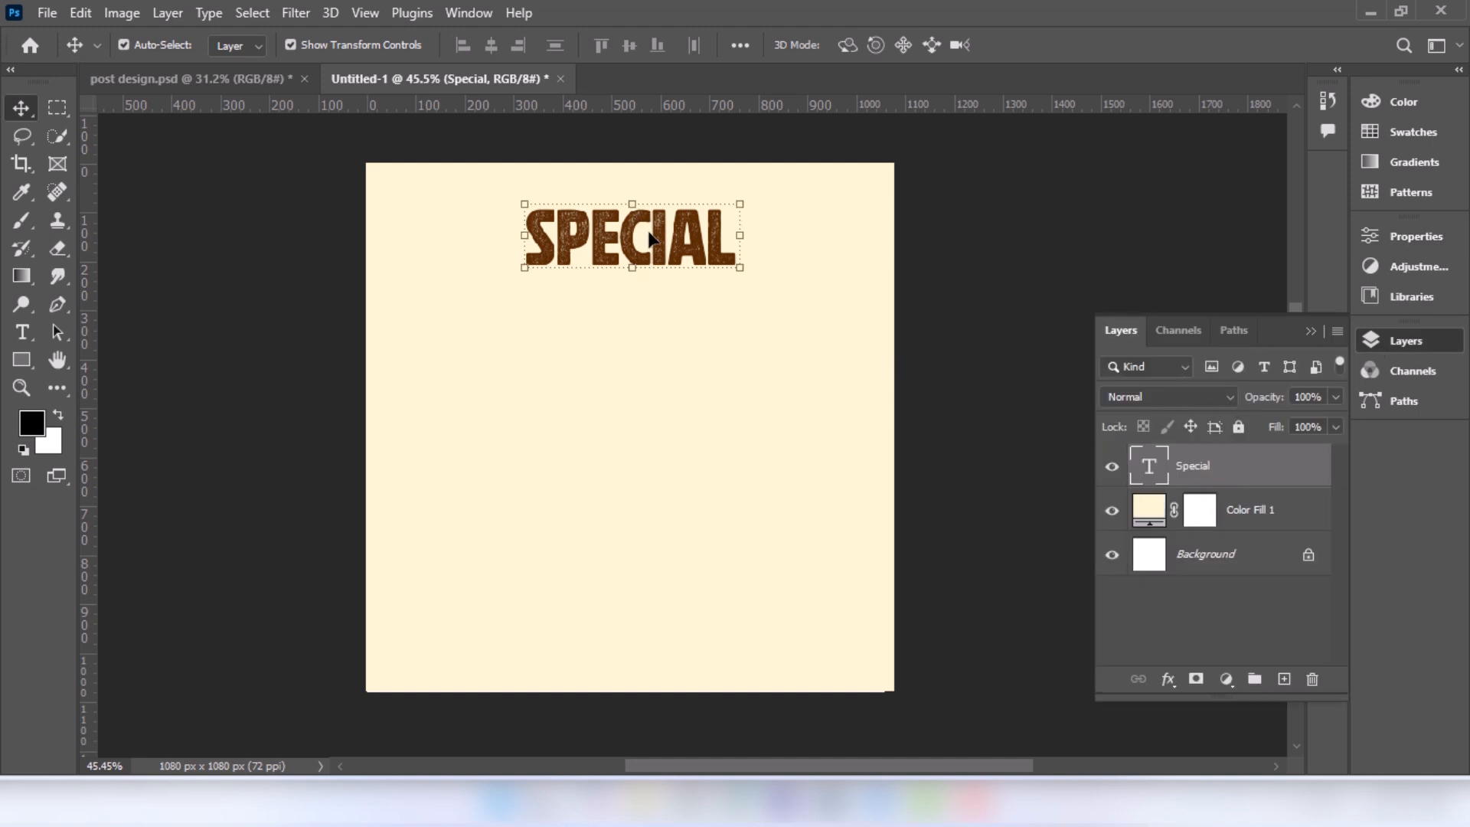
left_click_drag(663, 246, 656, 301)
left_click(22, 332)
left_click_drag(727, 304, 503, 275)
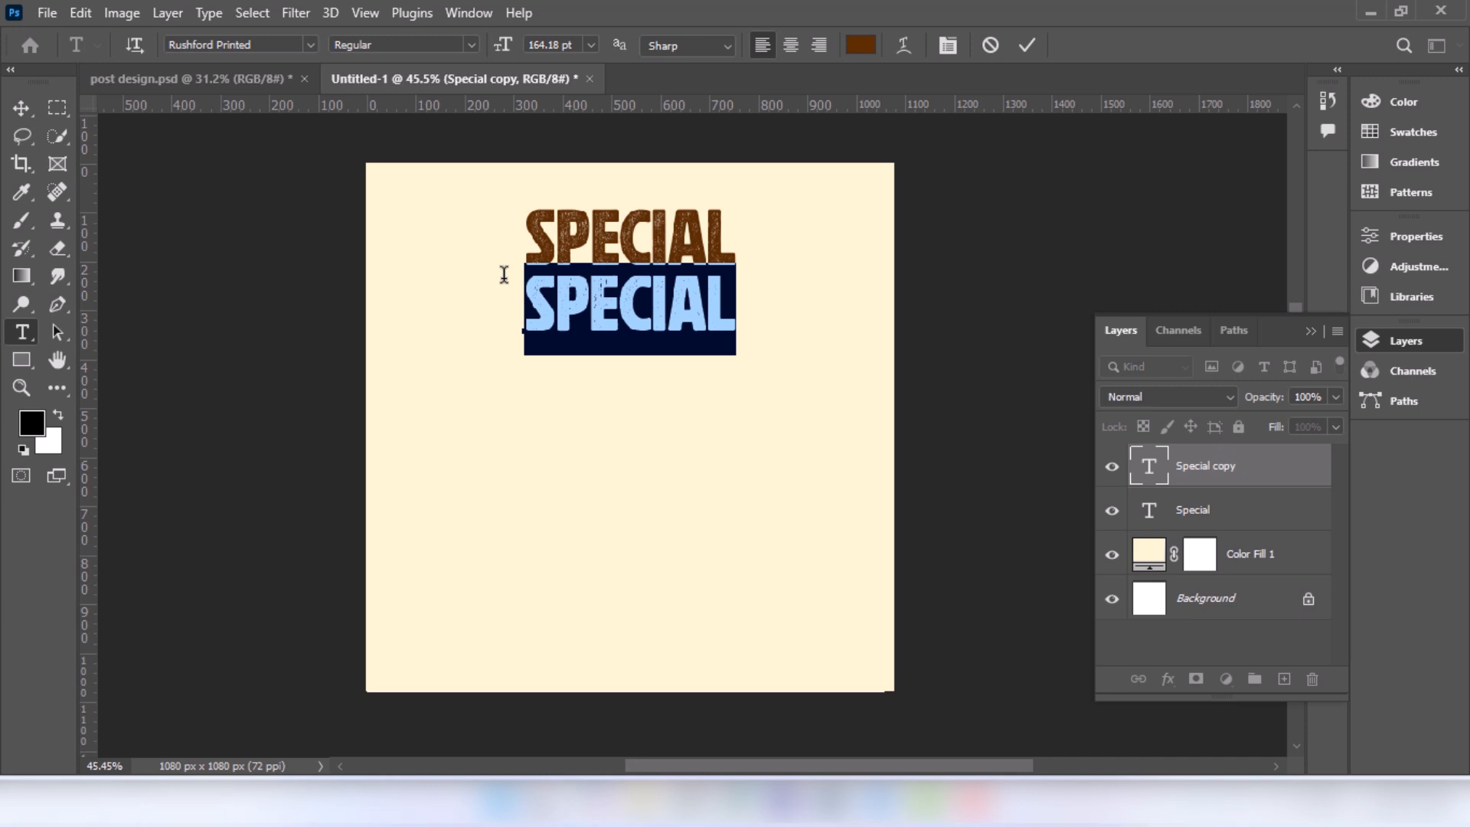
type("FOO")
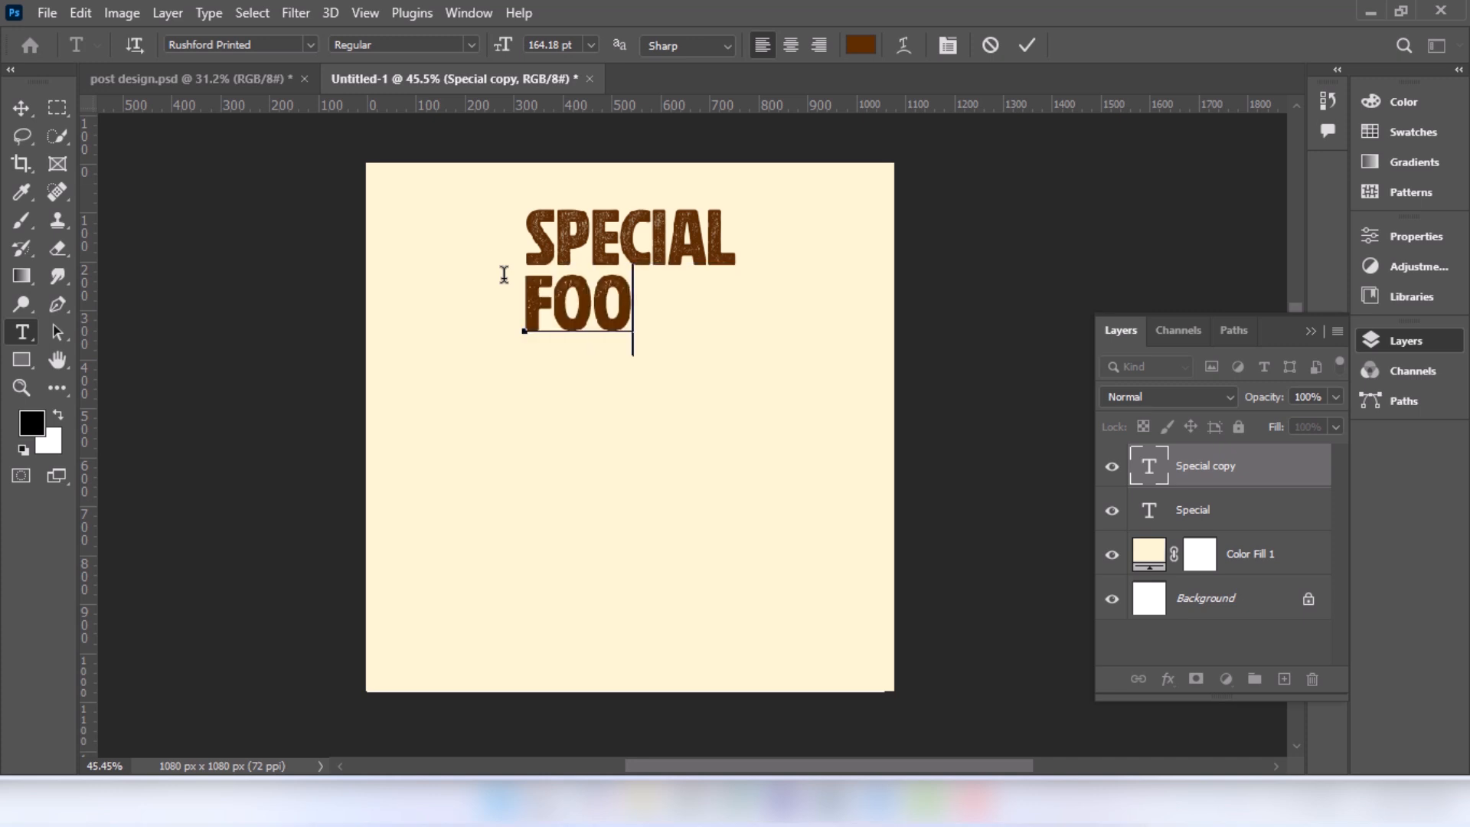
type("D")
left_click(23, 108)
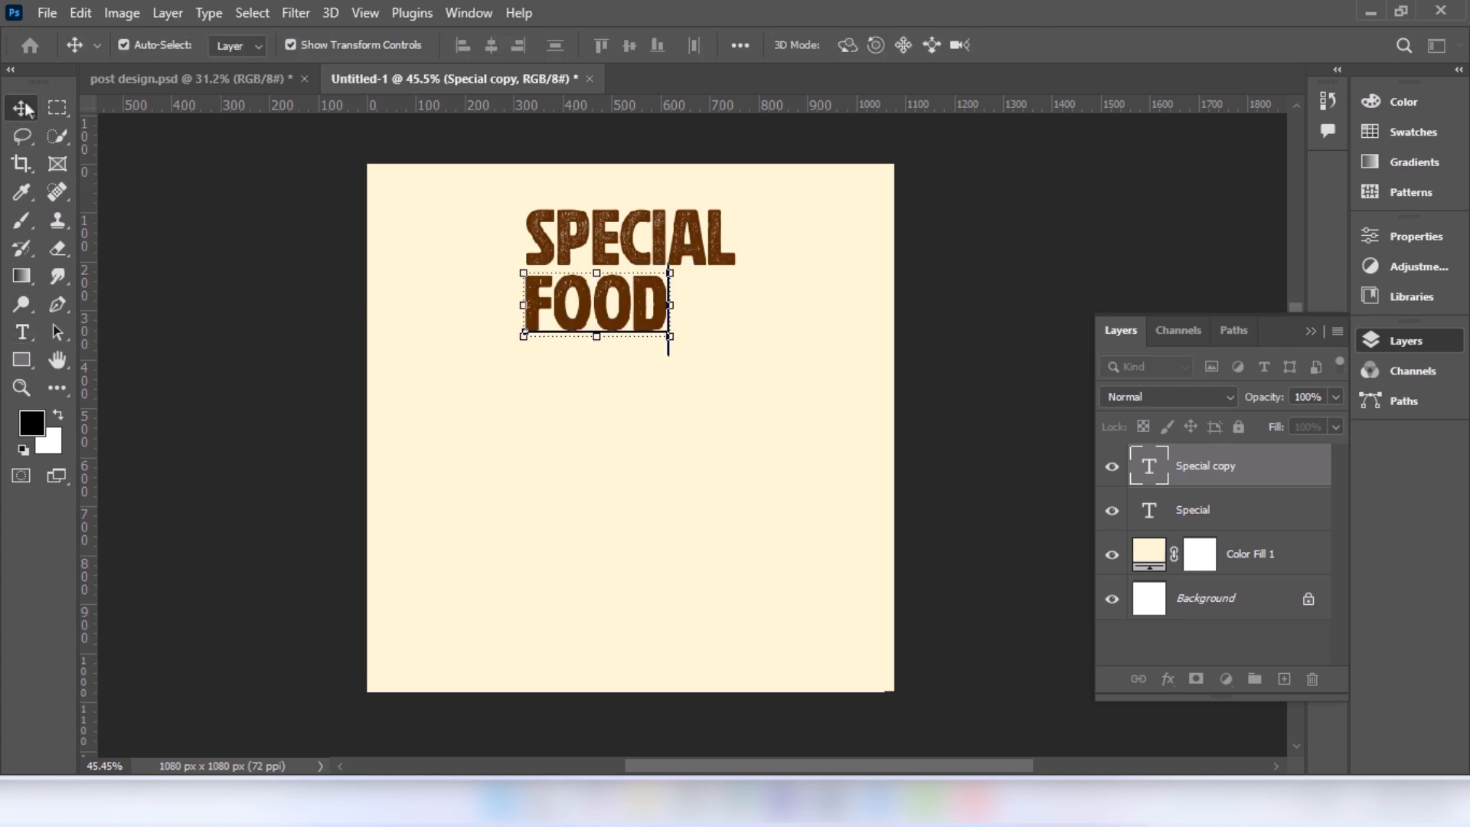
Enlarge the "Food" text to match the width of "Special" and set its font to Bebas Neue
mouse_move(675, 309)
left_mouse_down()
mouse_move(741, 303)
mouse_move(673, 331)
left_mouse_up()
left_click(1066, 46)
left_click(1409, 234)
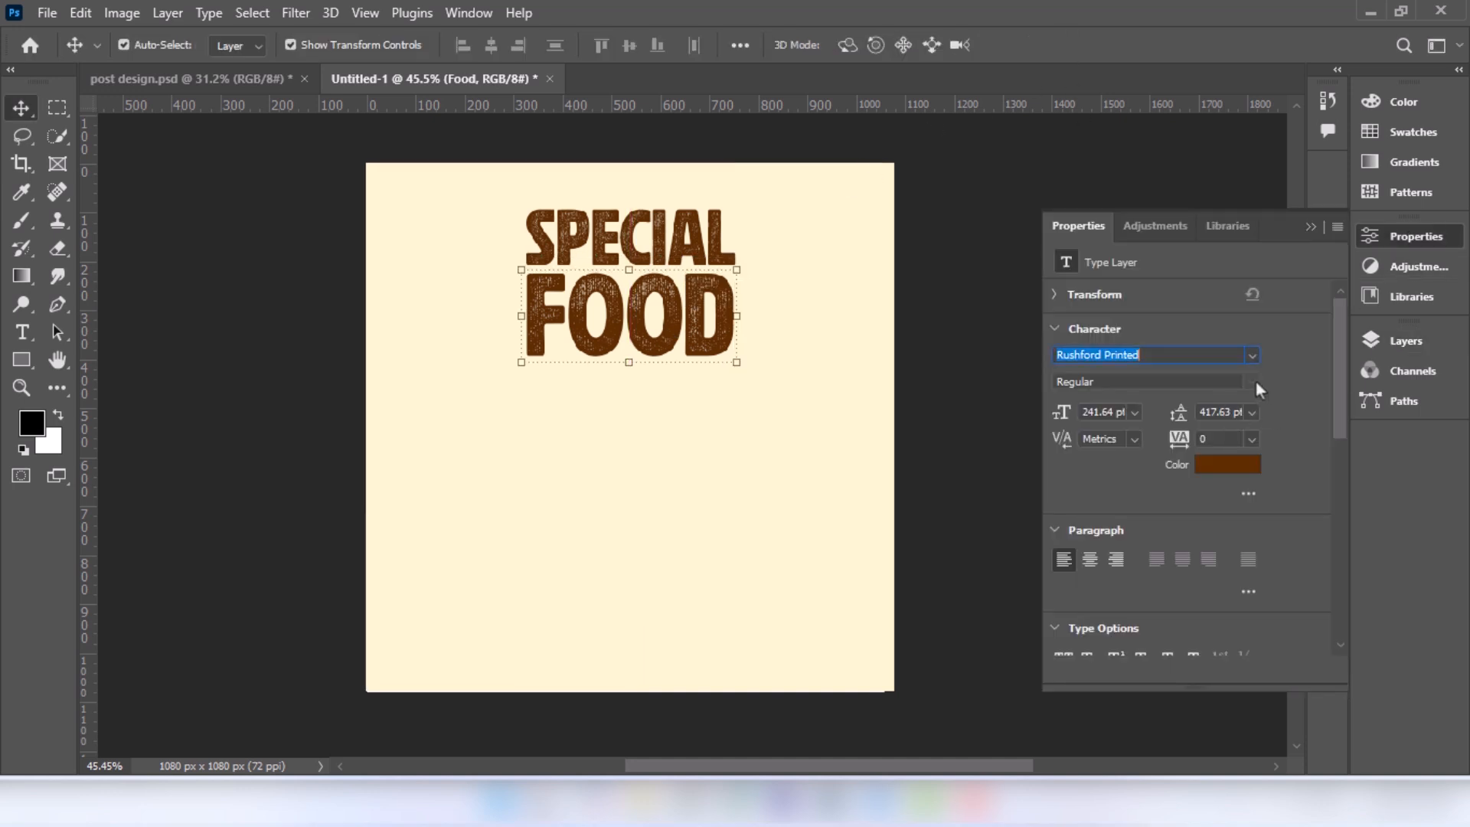
left_click(1252, 354)
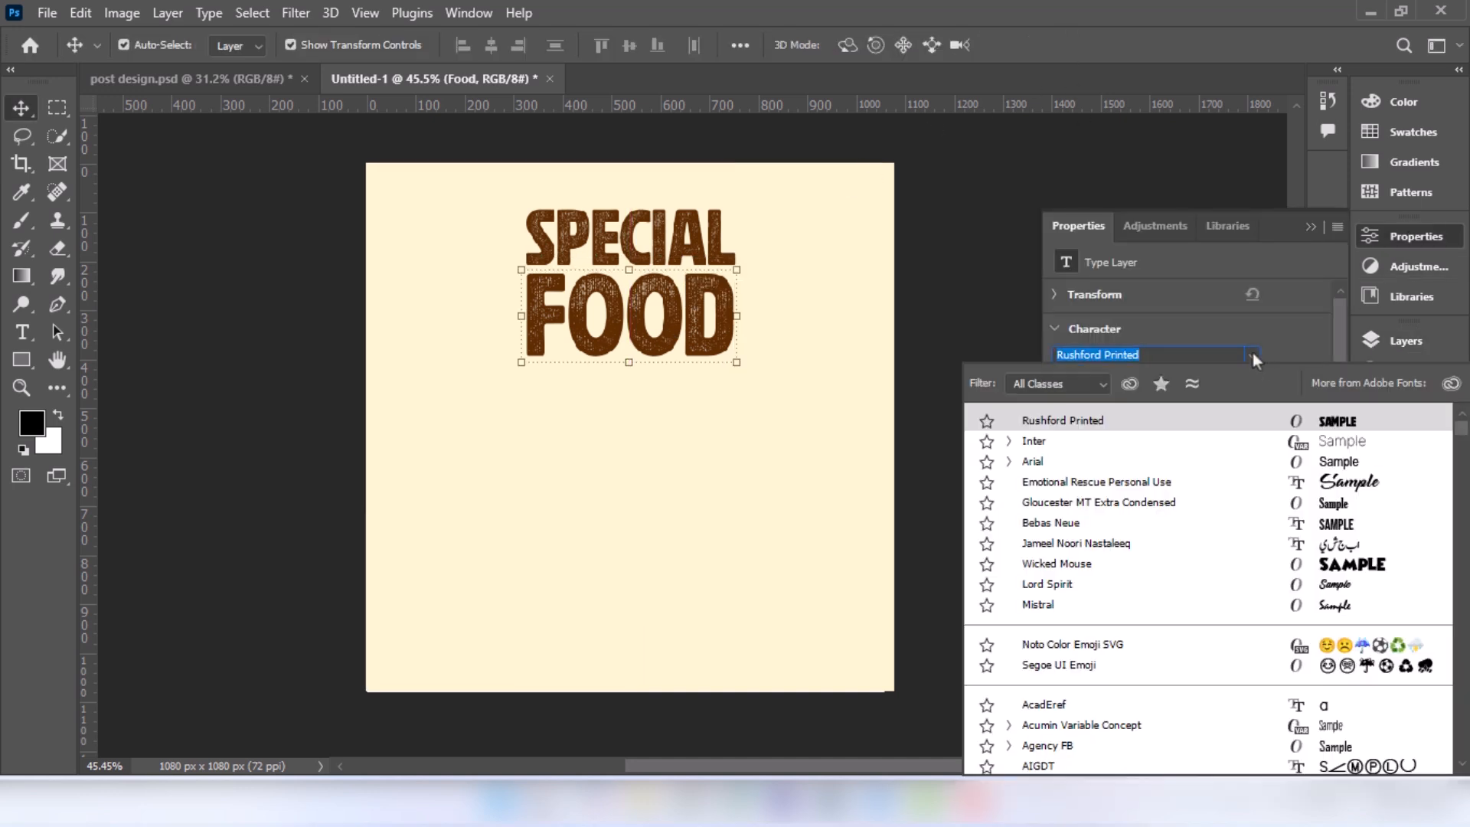
left_click(1401, 522)
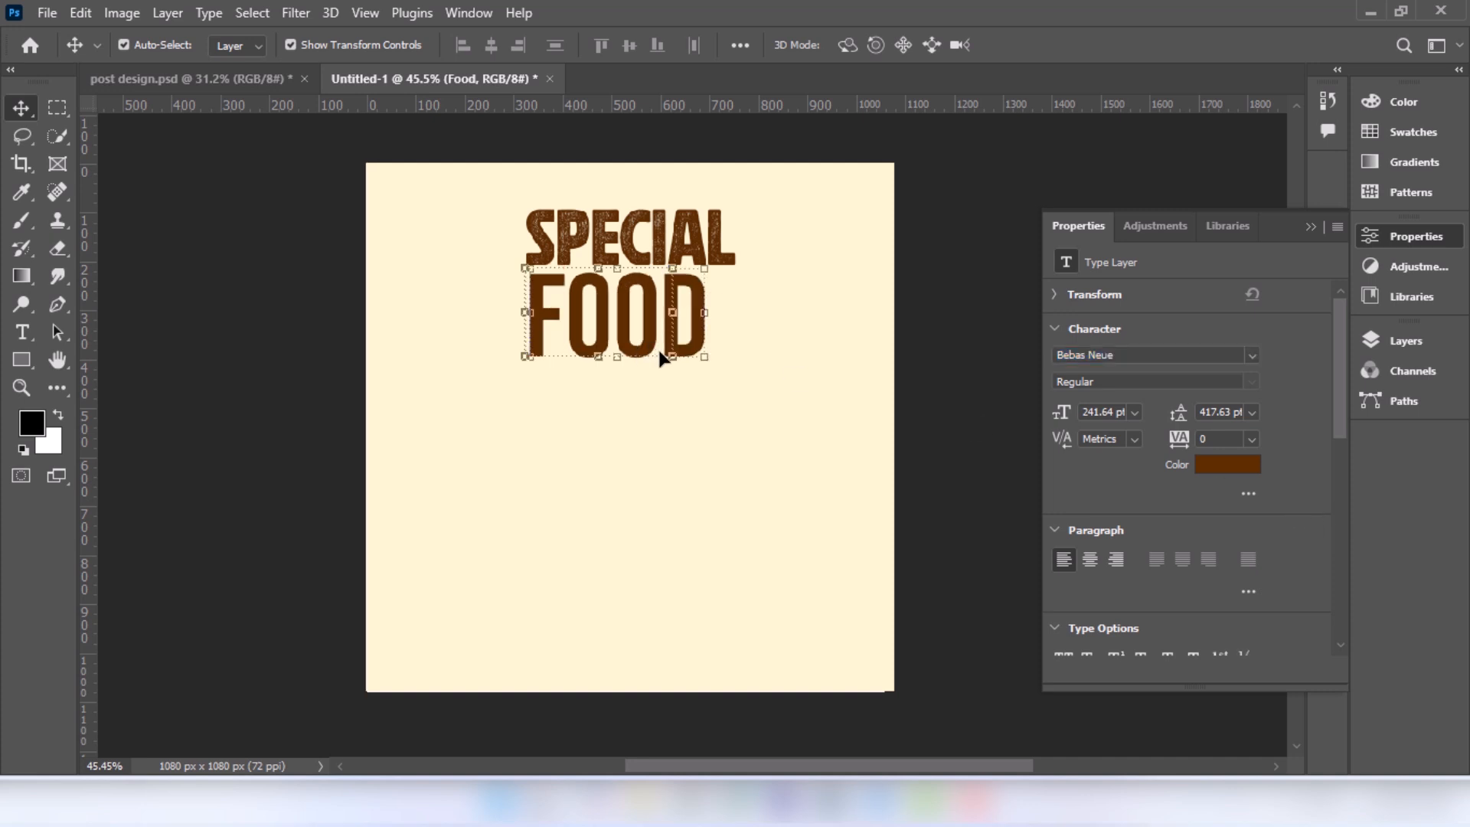
Enlarge the "Food" text to about 284 pt and nudge it into alignment directly beneath "Special"
mouse_move(703, 312)
left_mouse_down()
mouse_move(740, 316)
mouse_move(702, 336)
left_mouse_up()
key("Up")
key("Up")
key("Up")
key("Up")
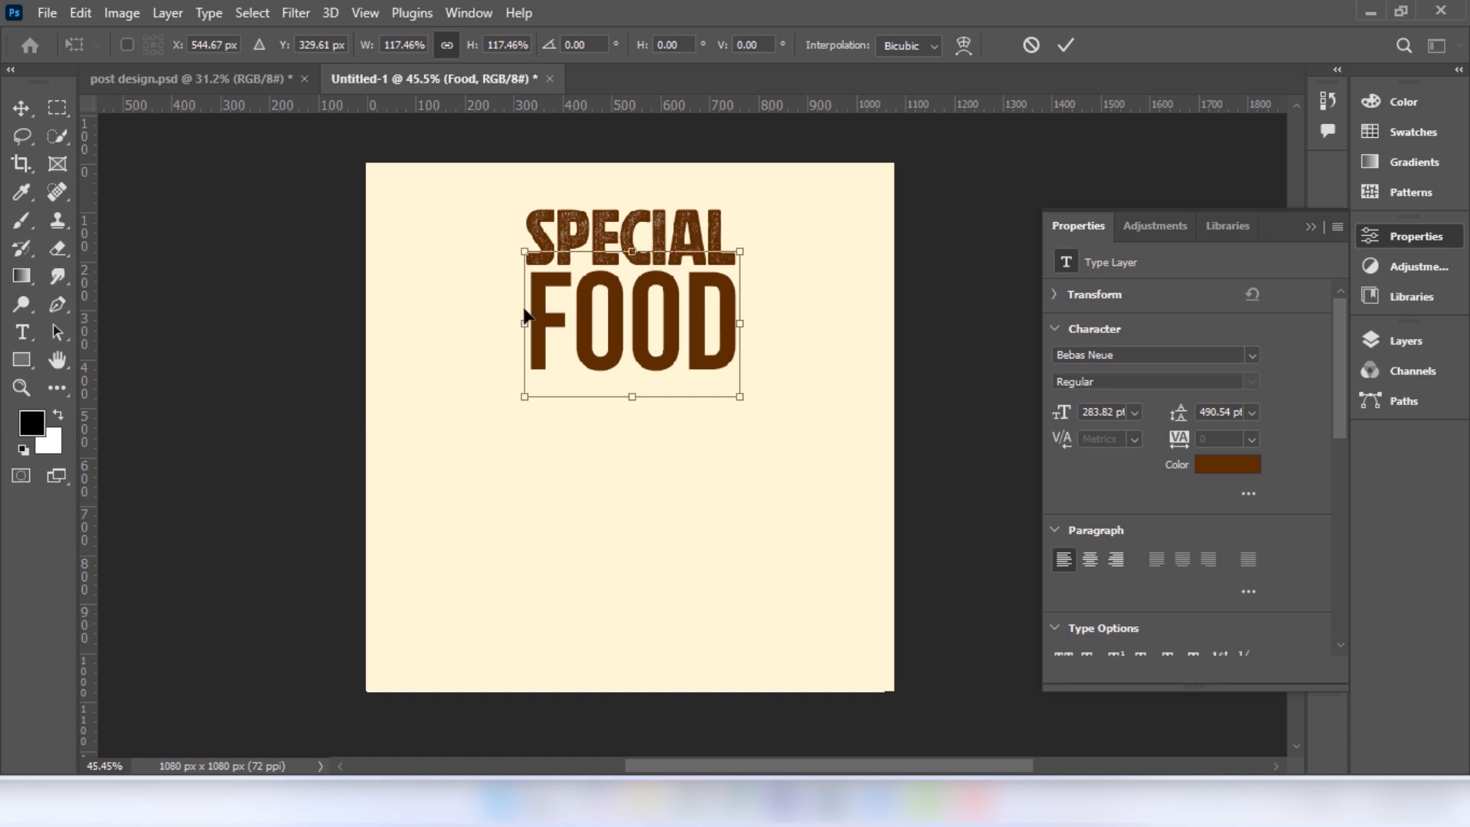
left_click_drag(518, 322, 517, 320)
key("Left")
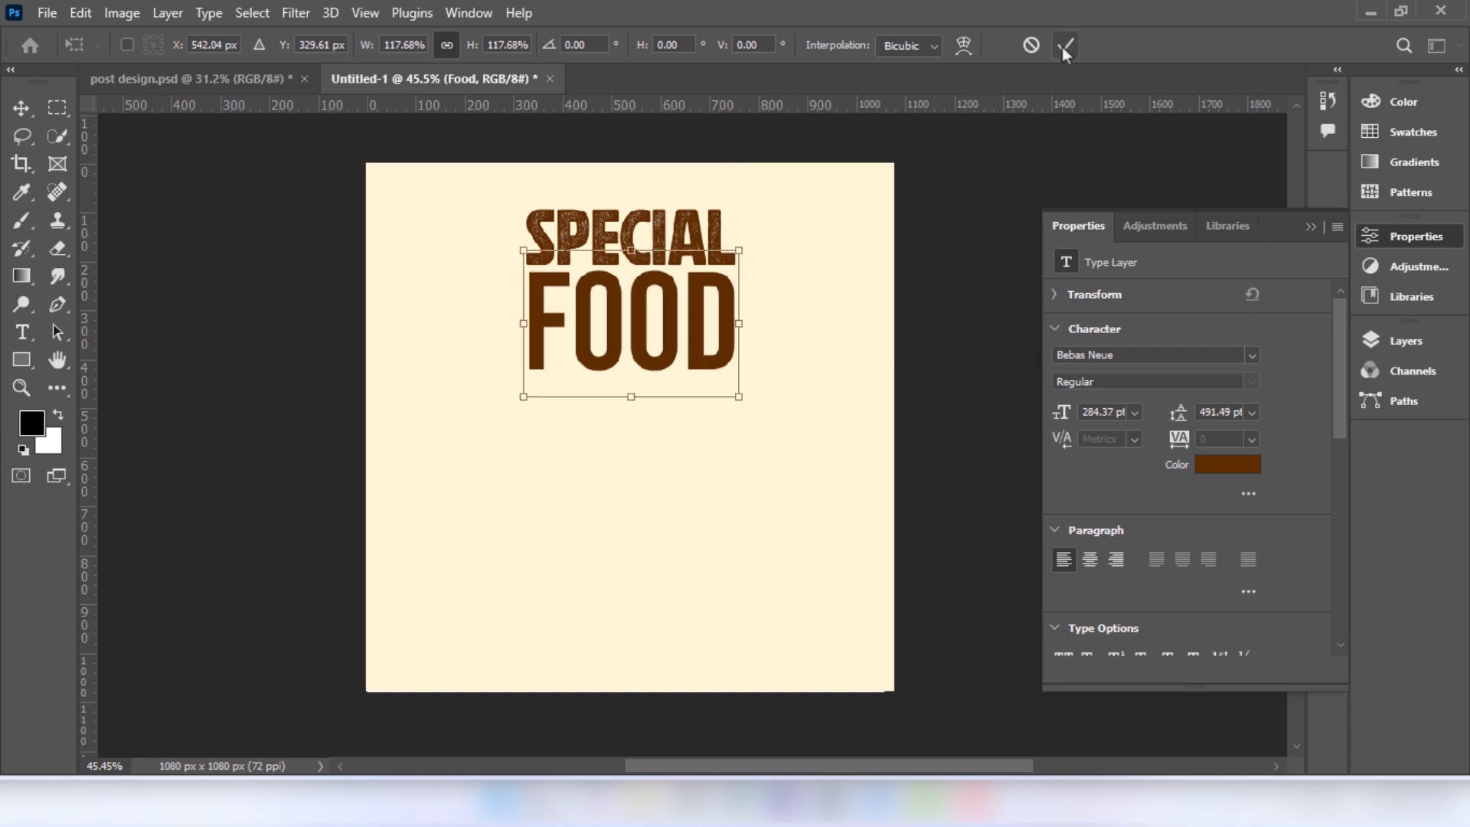
Change the "Food" text colour to orange #ff9000
left_click(1225, 464)
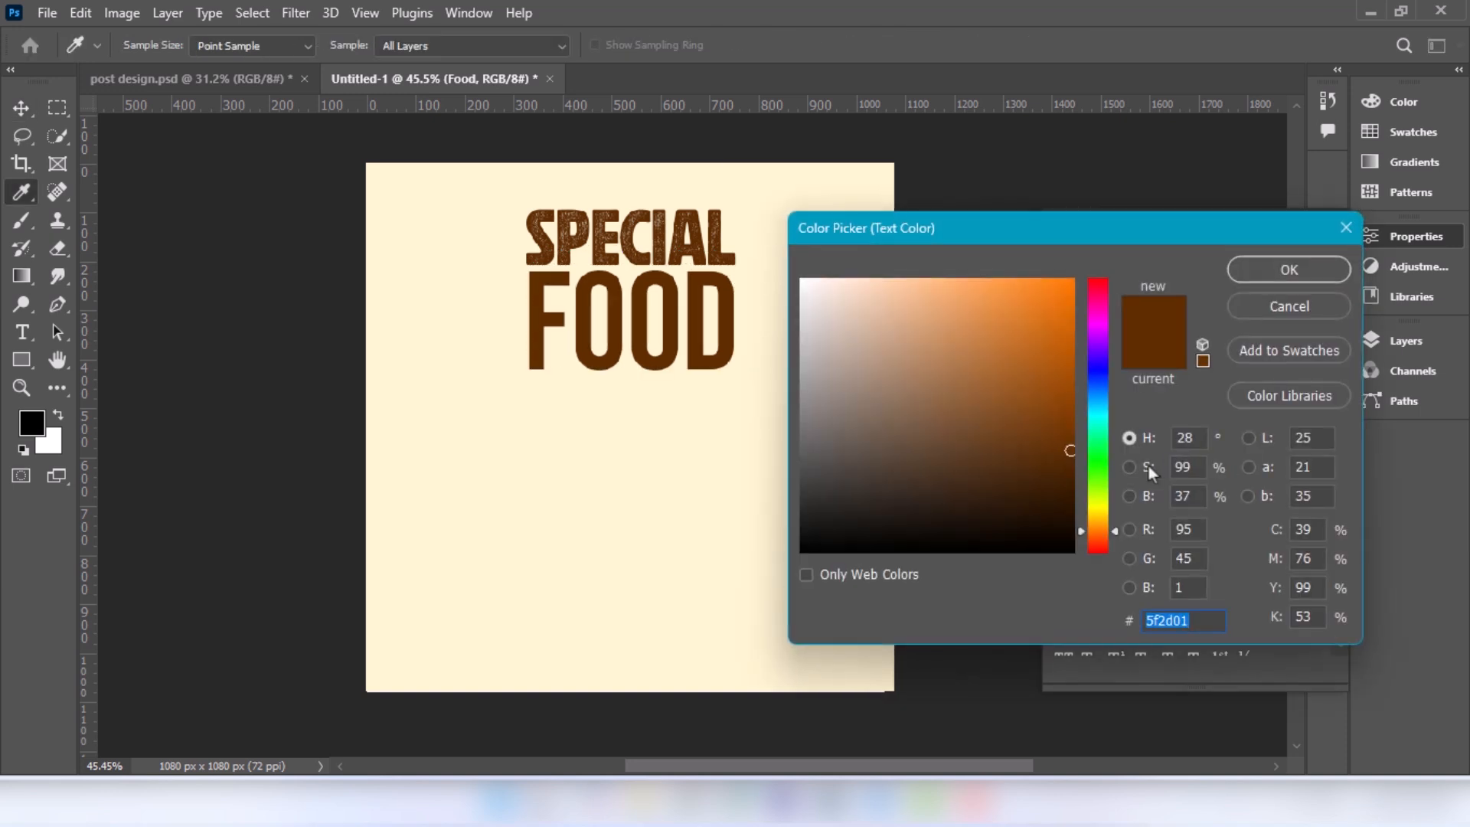
left_click_drag(1096, 526, 1098, 504)
left_click(1097, 521)
left_click_drag(1071, 451, 1083, 258)
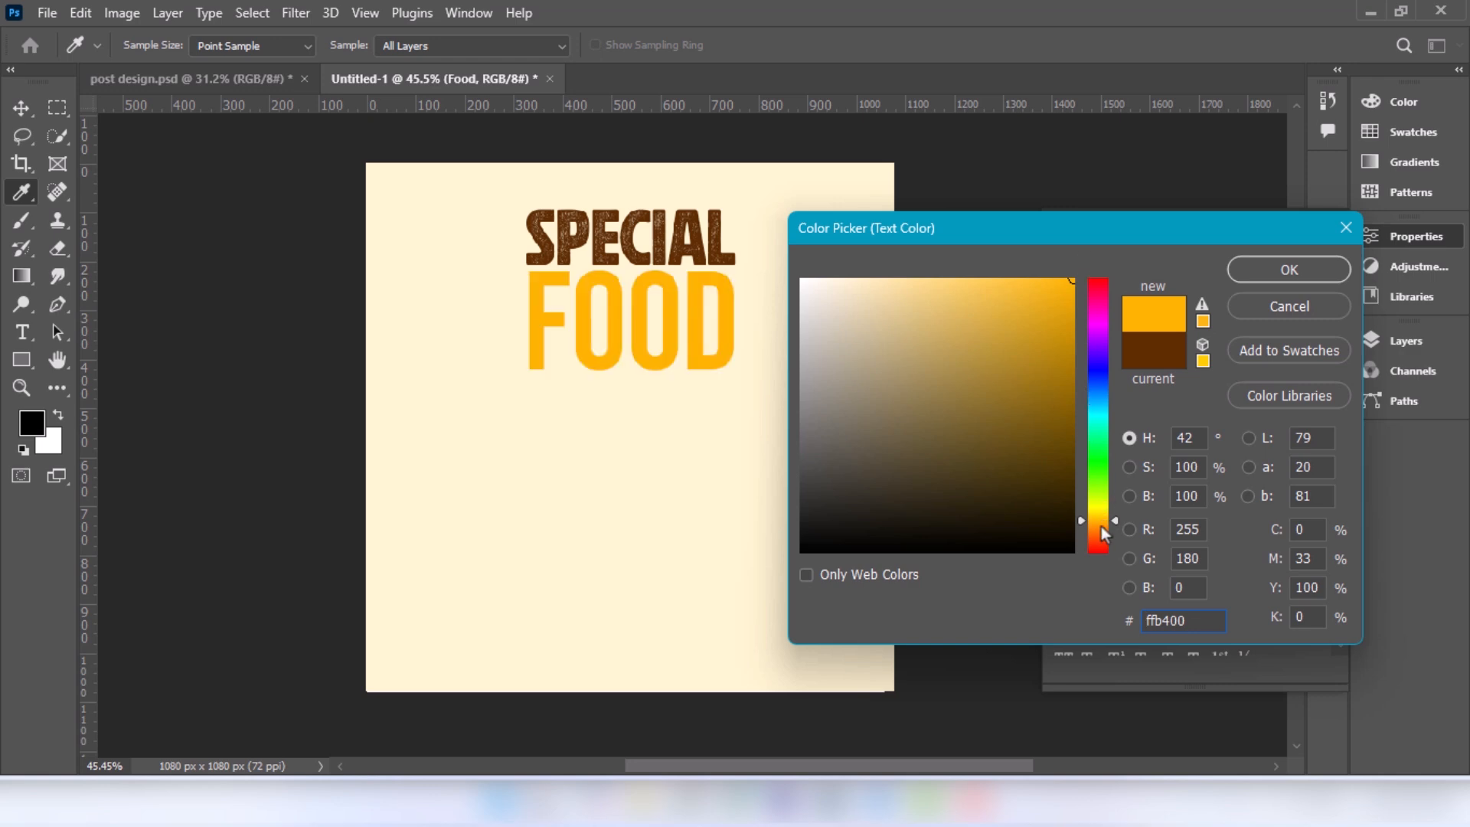
left_click(1114, 526)
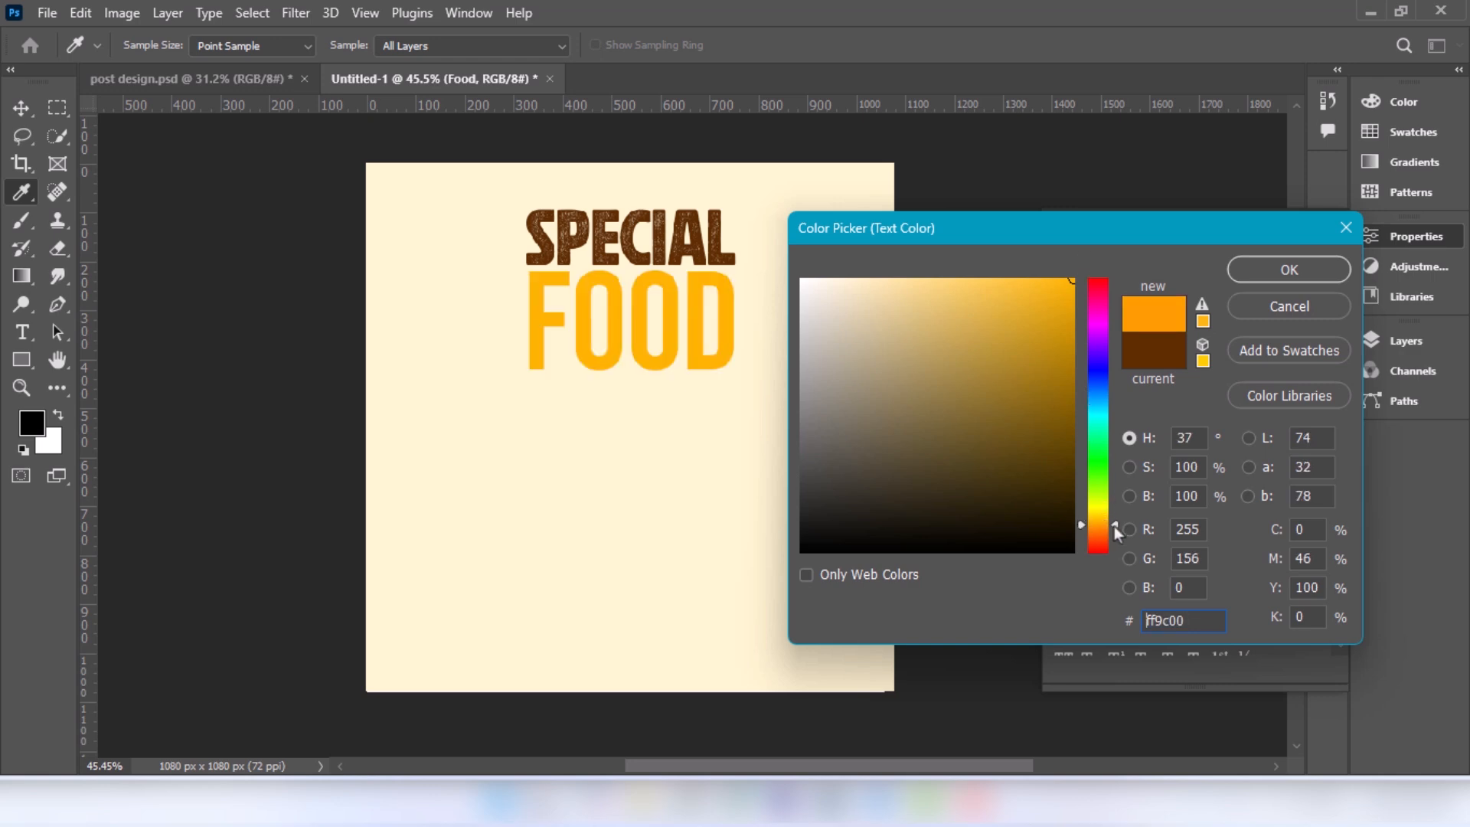
left_click_drag(1115, 527, 1117, 528)
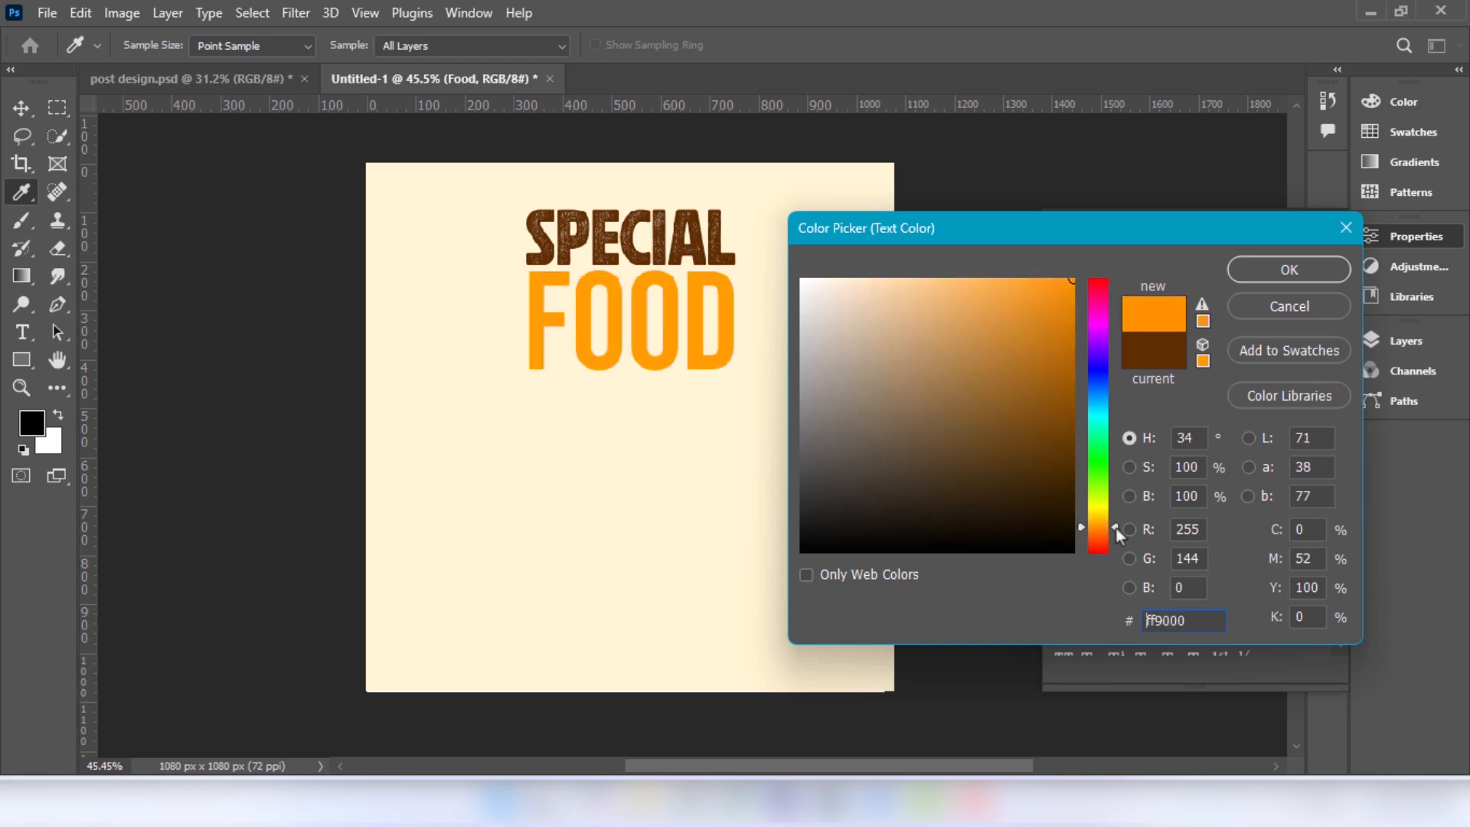
left_click(1290, 270)
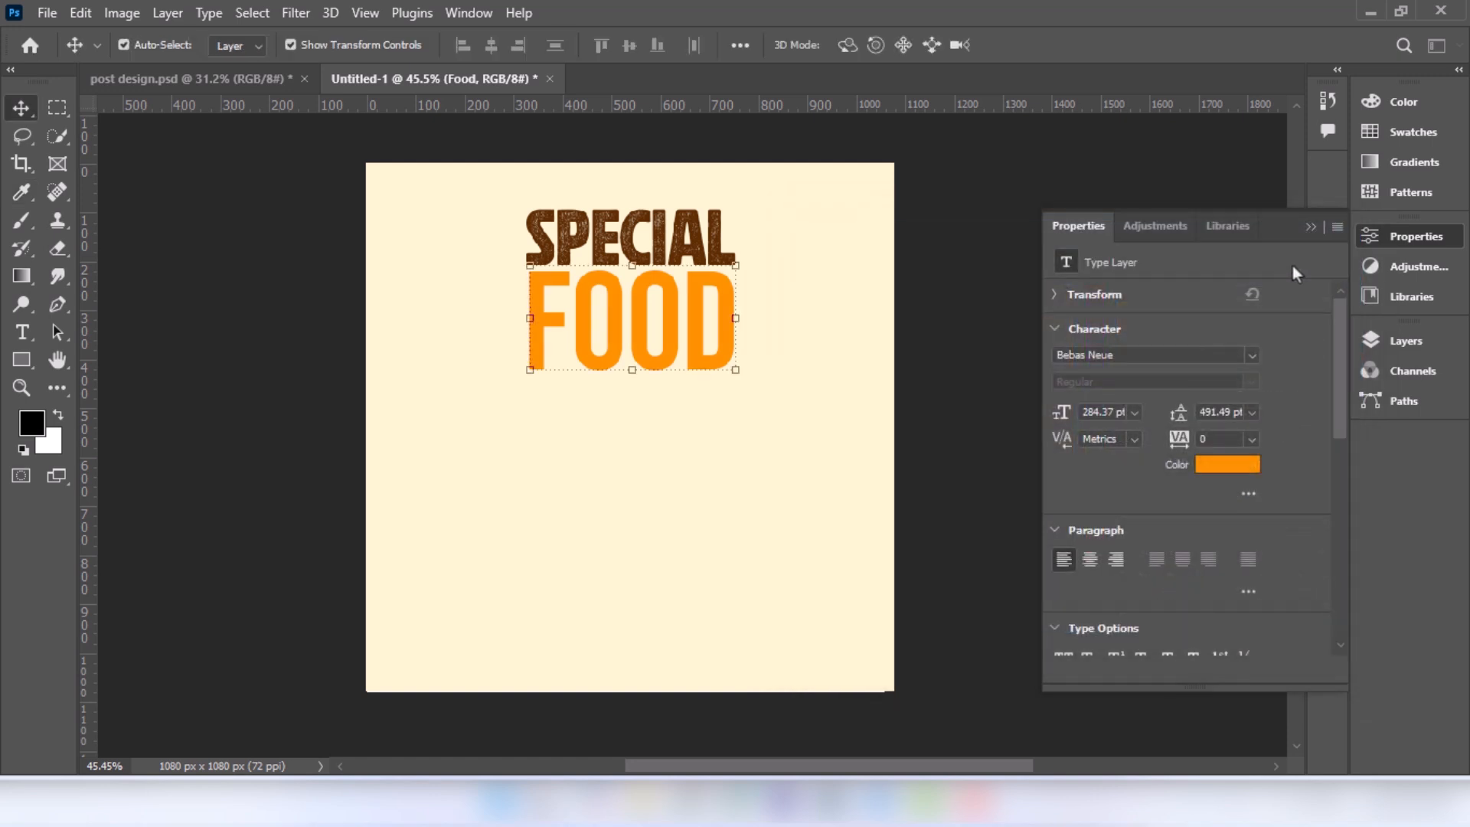
Convert the "Food" layer to a smart object and apply the Grain texture filter with intensity 40, contrast 50, Regular type
left_click(1395, 340)
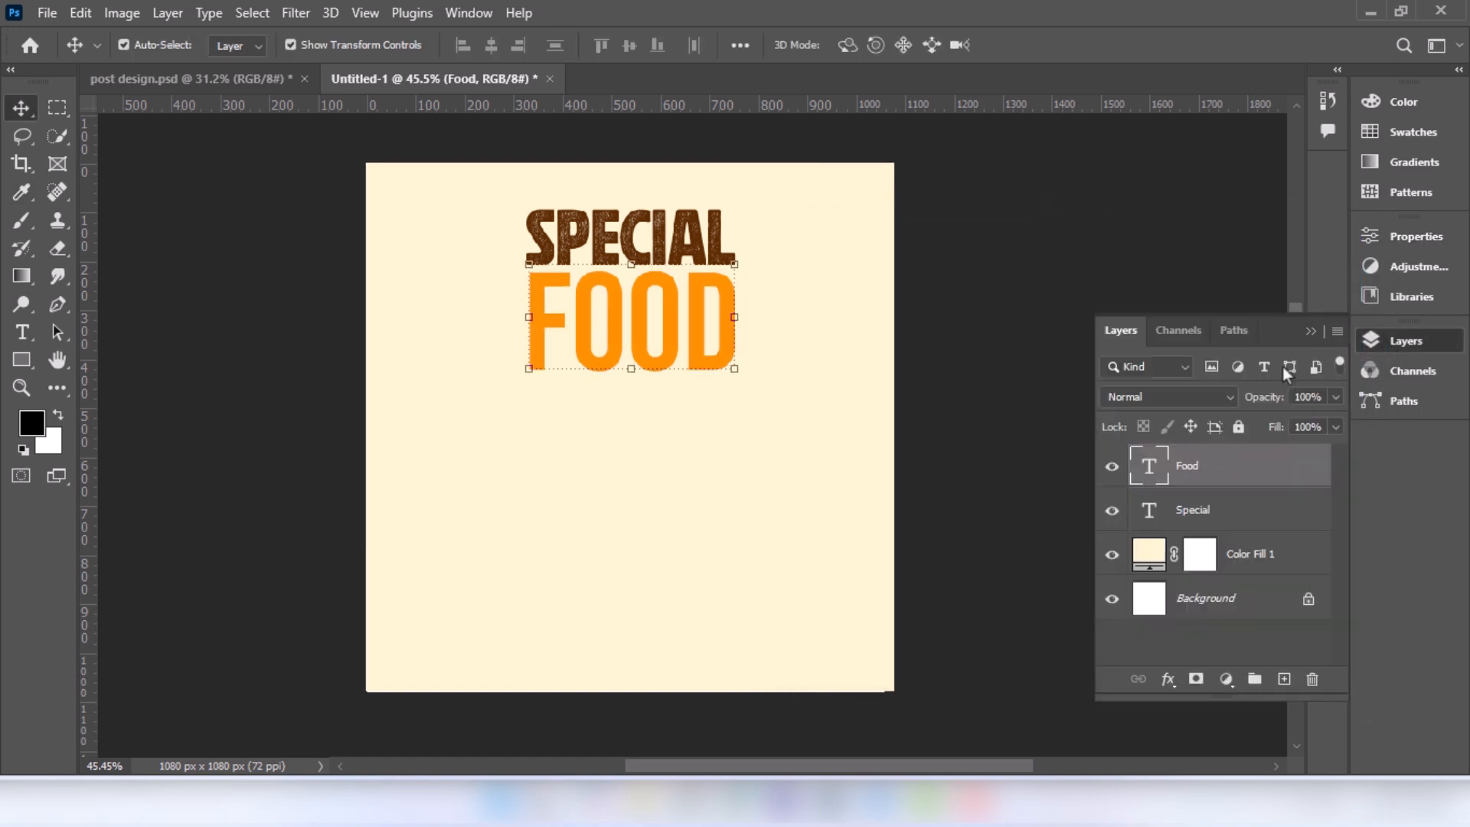
right_click(1231, 488)
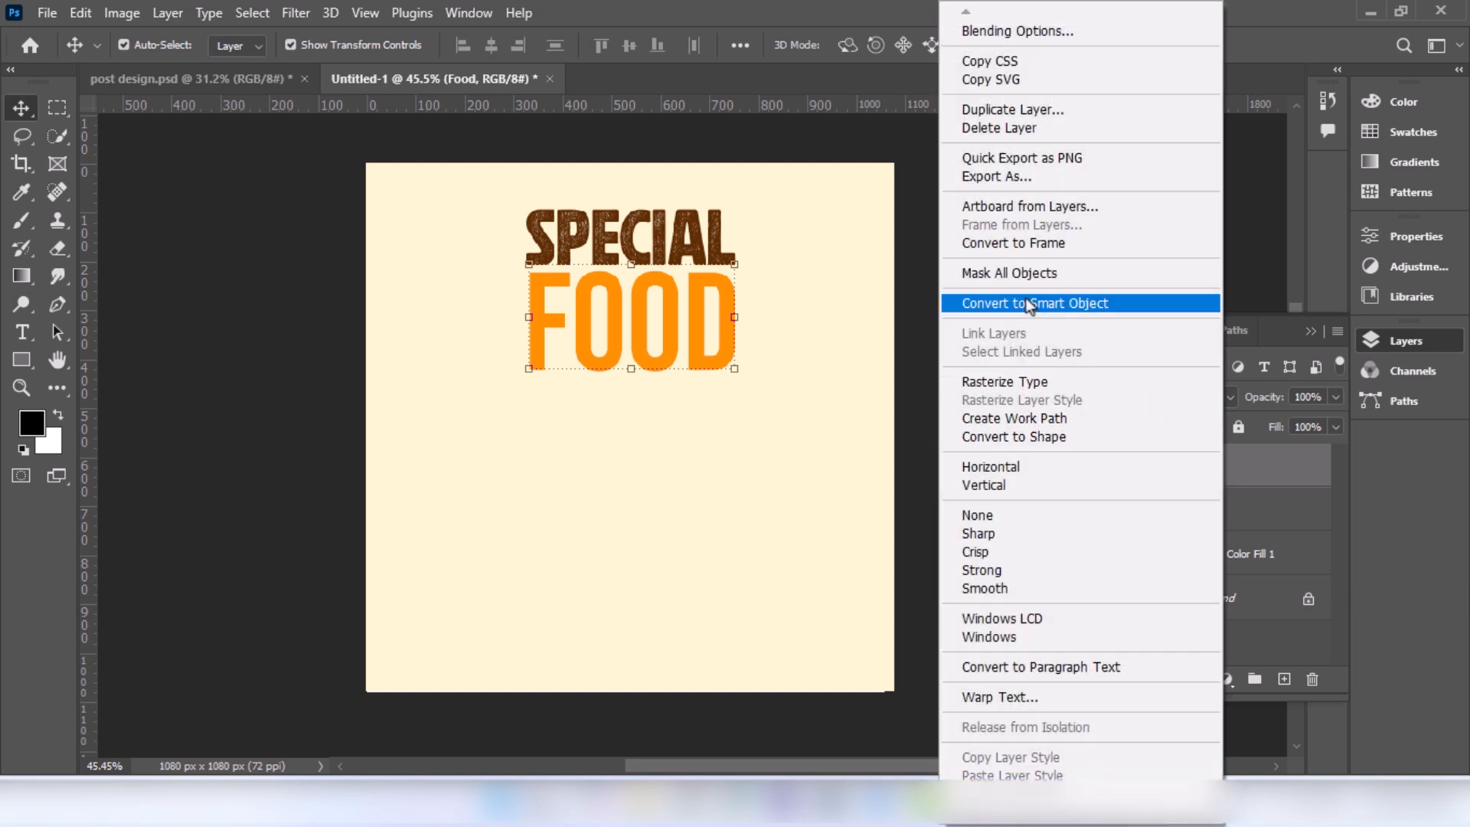
left_click(1029, 304)
left_click(299, 17)
left_click(314, 135)
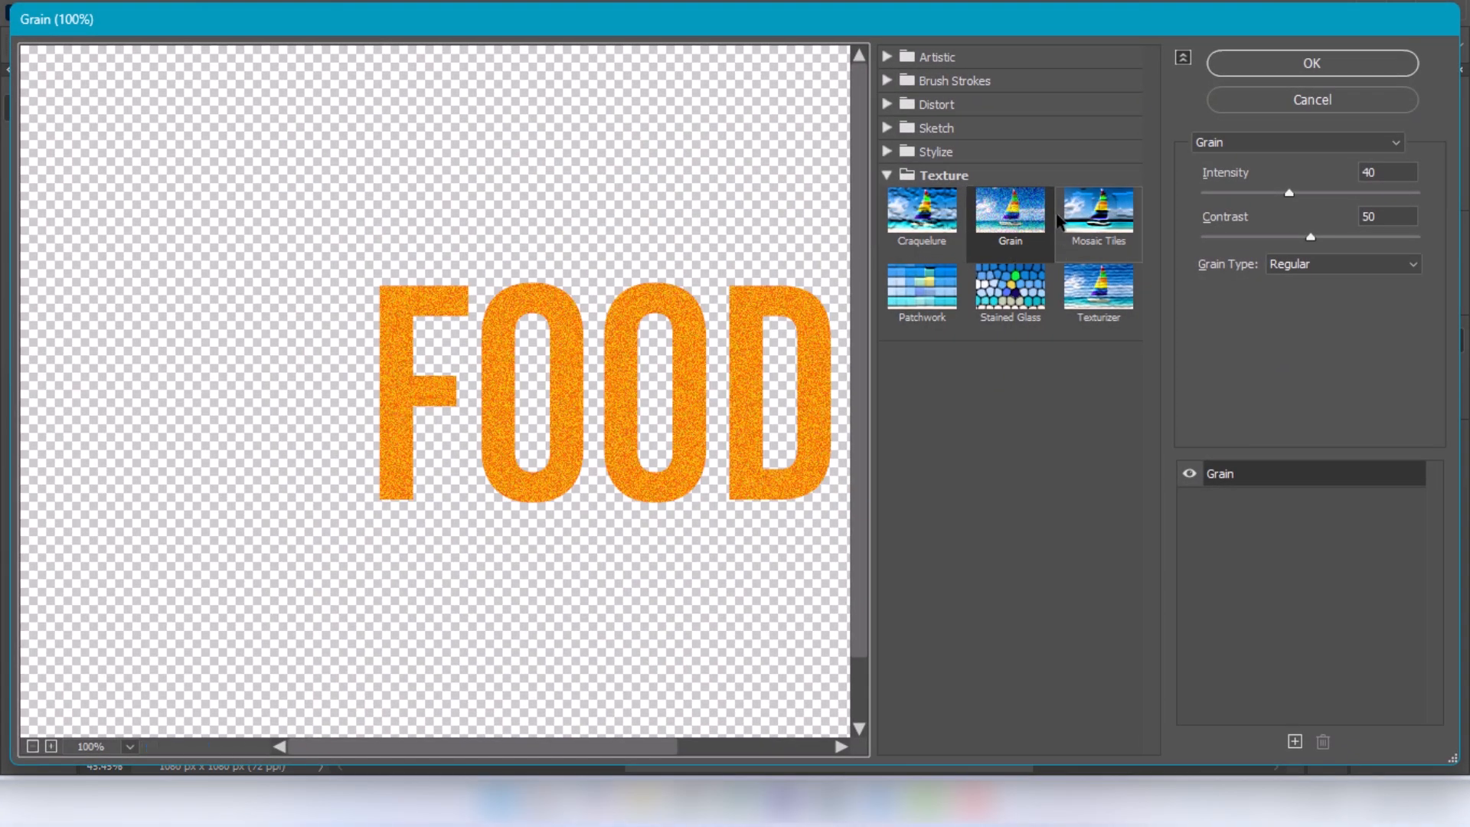
left_click(1296, 75)
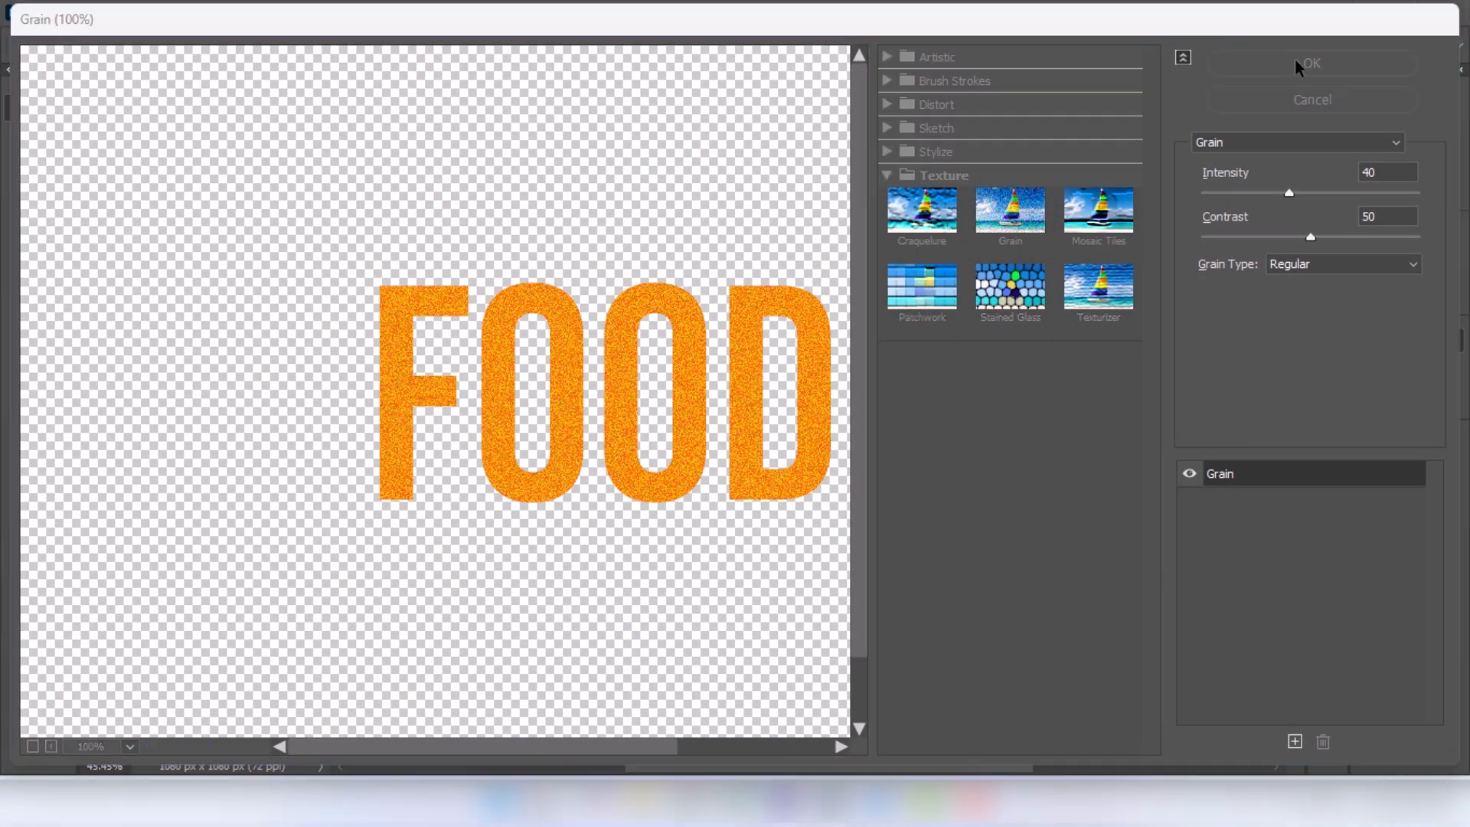
scroll(663, 331, "up", 5)
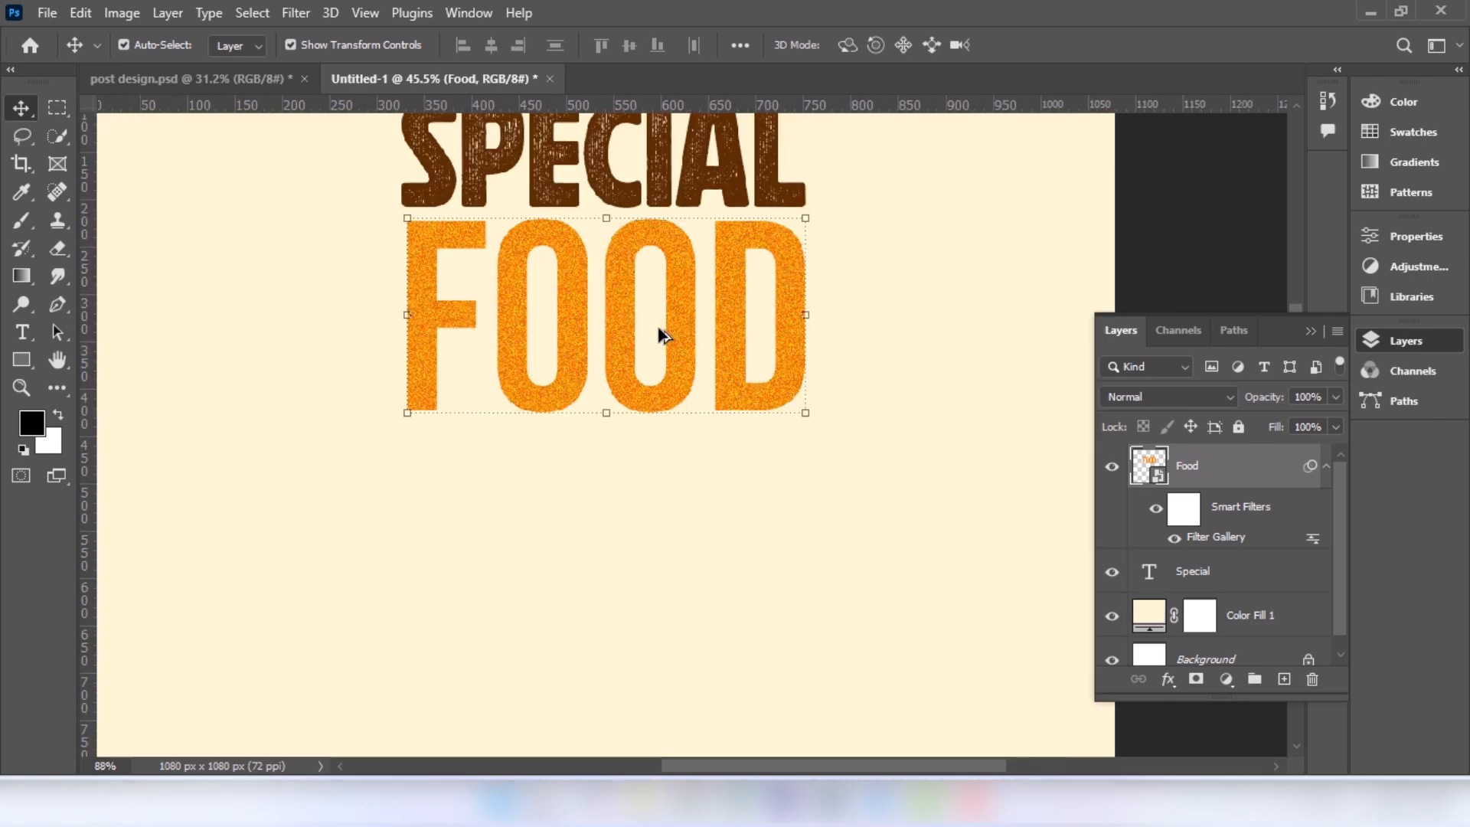
scroll(662, 335, "down", 5)
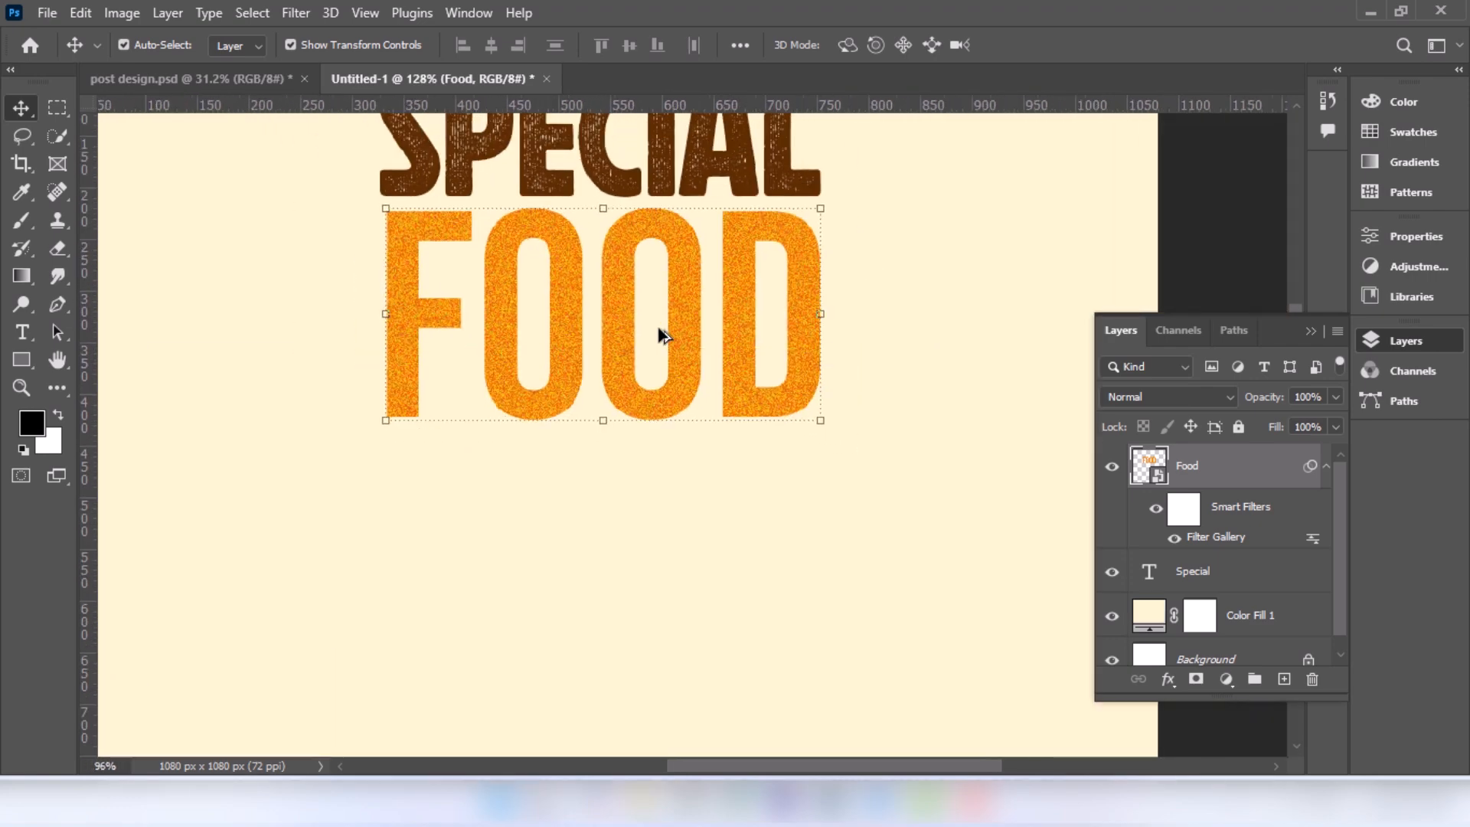
scroll(662, 334, "down", 2)
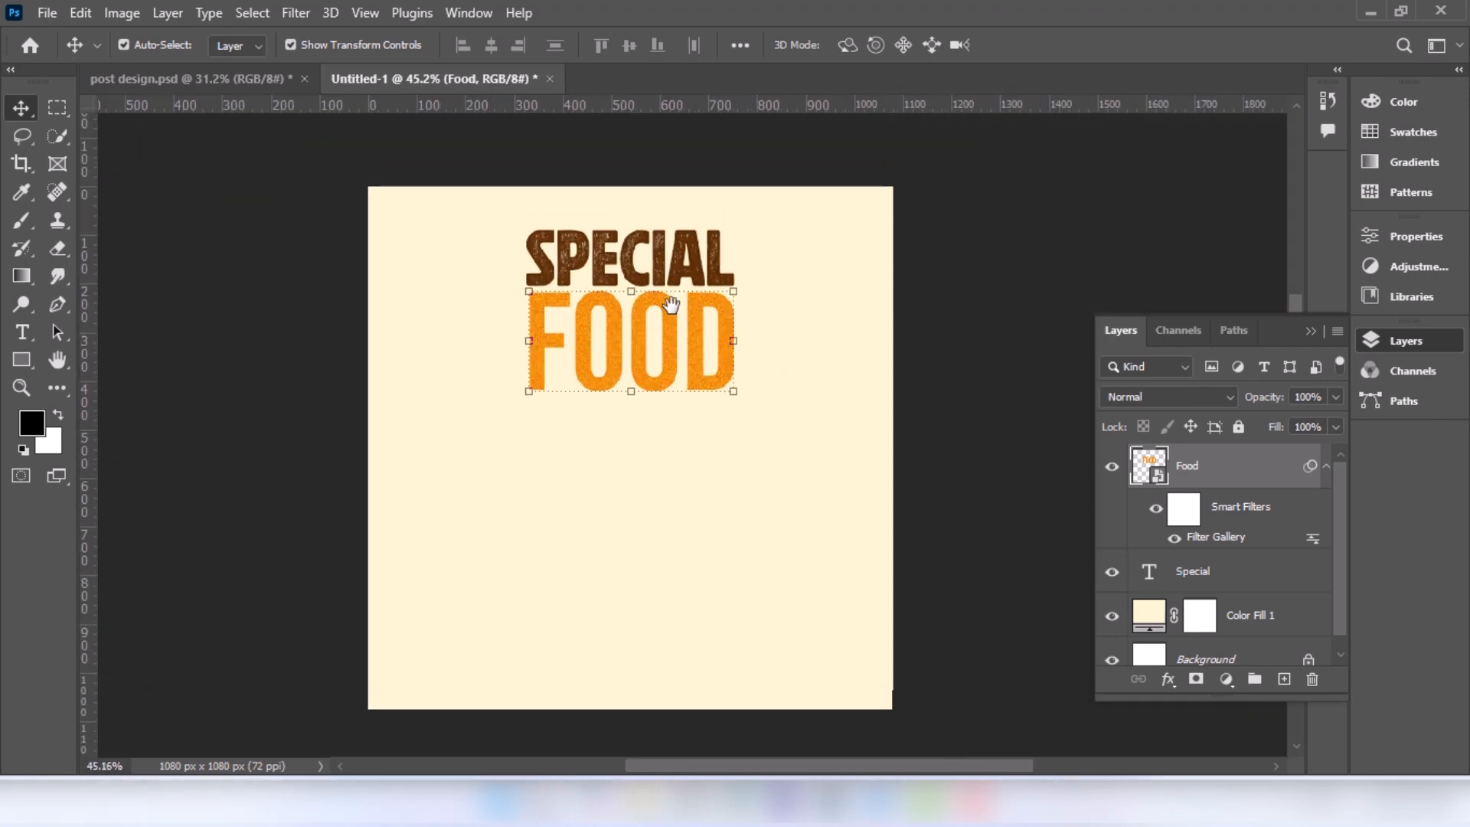
Convert the "Special" layer to a smart object and apply the Grain texture filter with intensity 40, contrast 50, Regular type
left_click(712, 264)
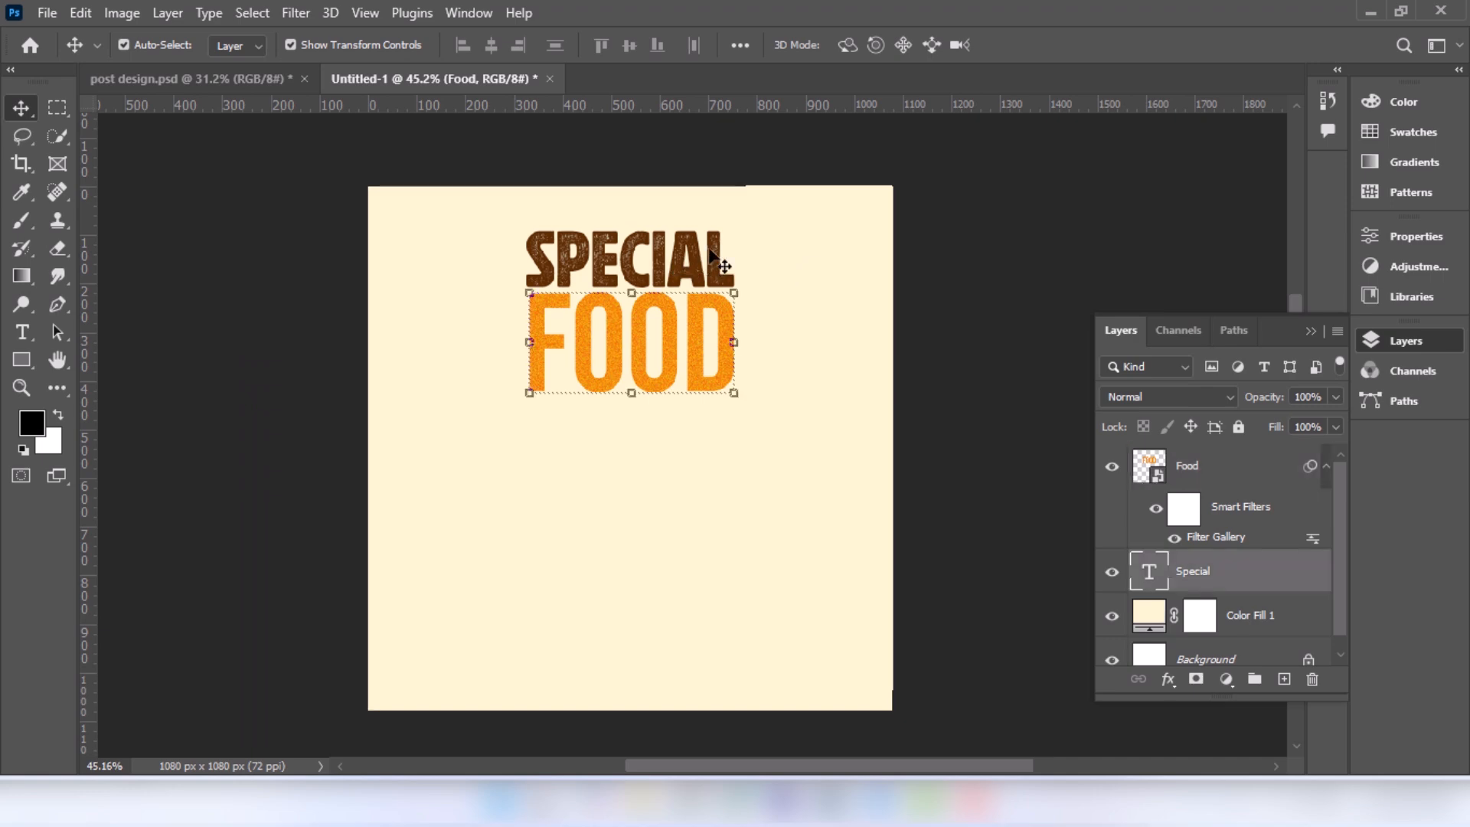
right_click(1190, 573)
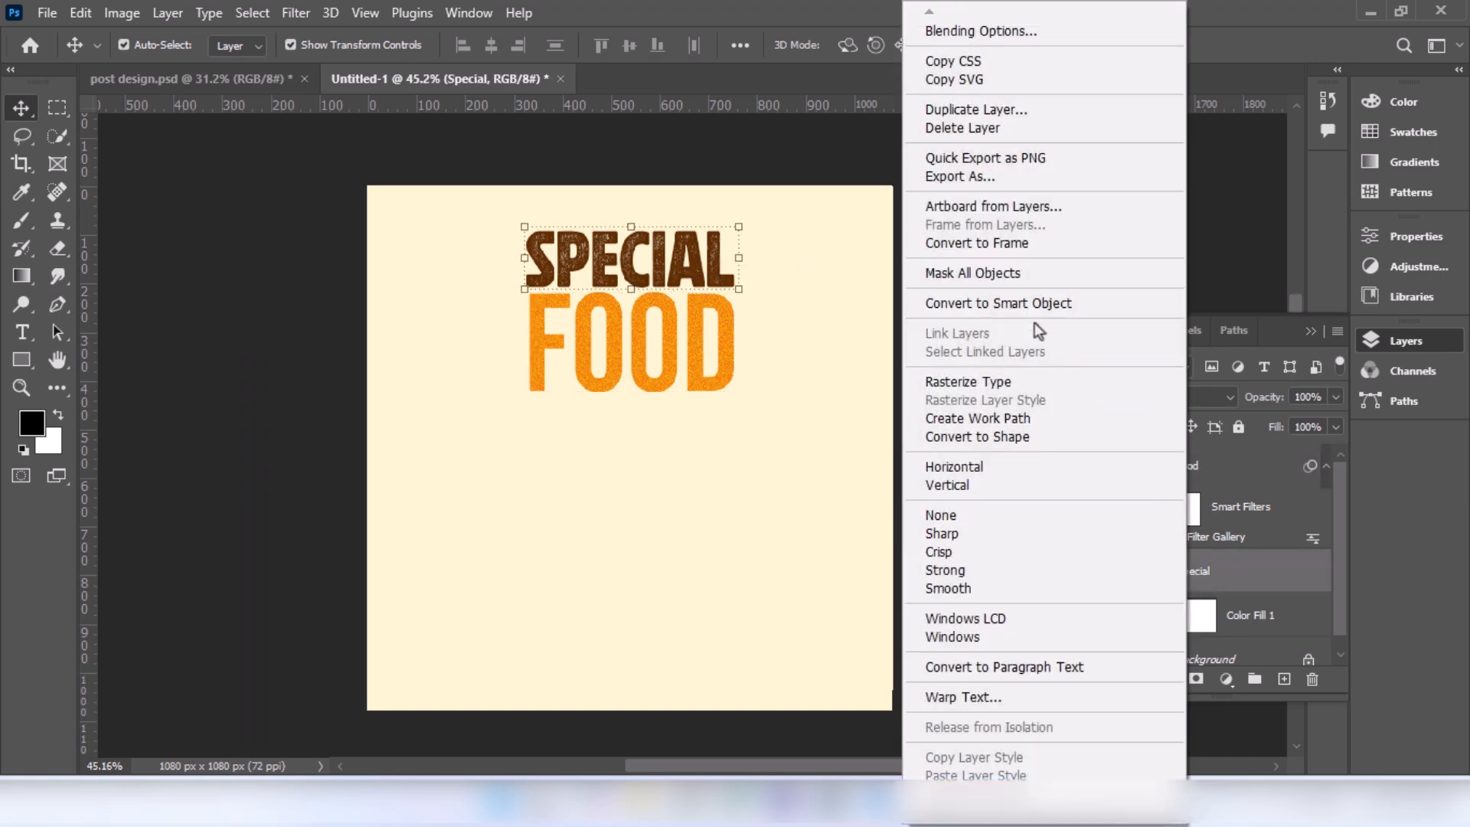
left_click(1026, 305)
left_click(298, 13)
left_click(309, 132)
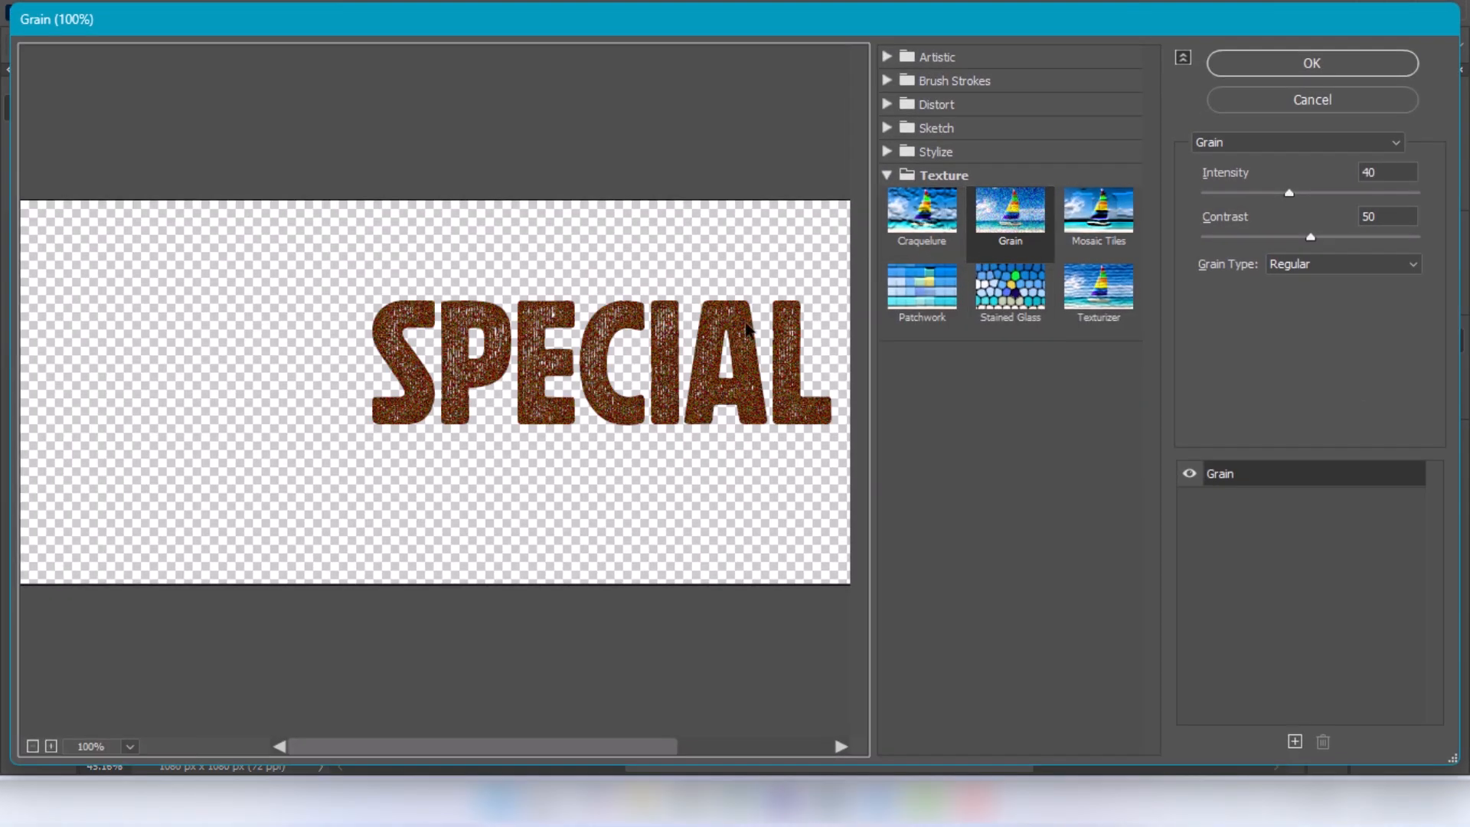
left_click(1263, 69)
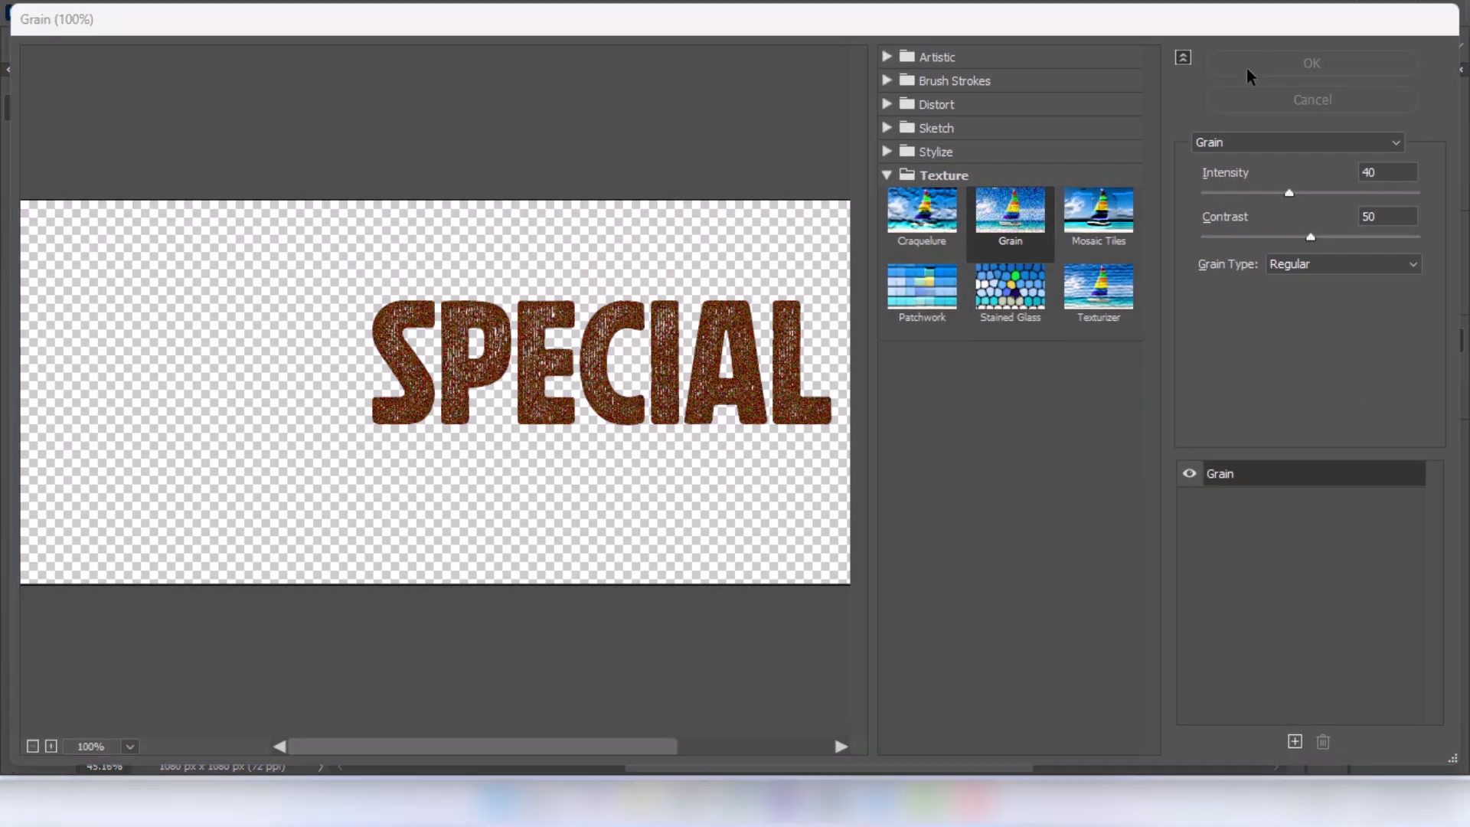
Place the image food.png from the "post 1" folder as an embedded object above the cream colour fill layer
left_click(643, 444)
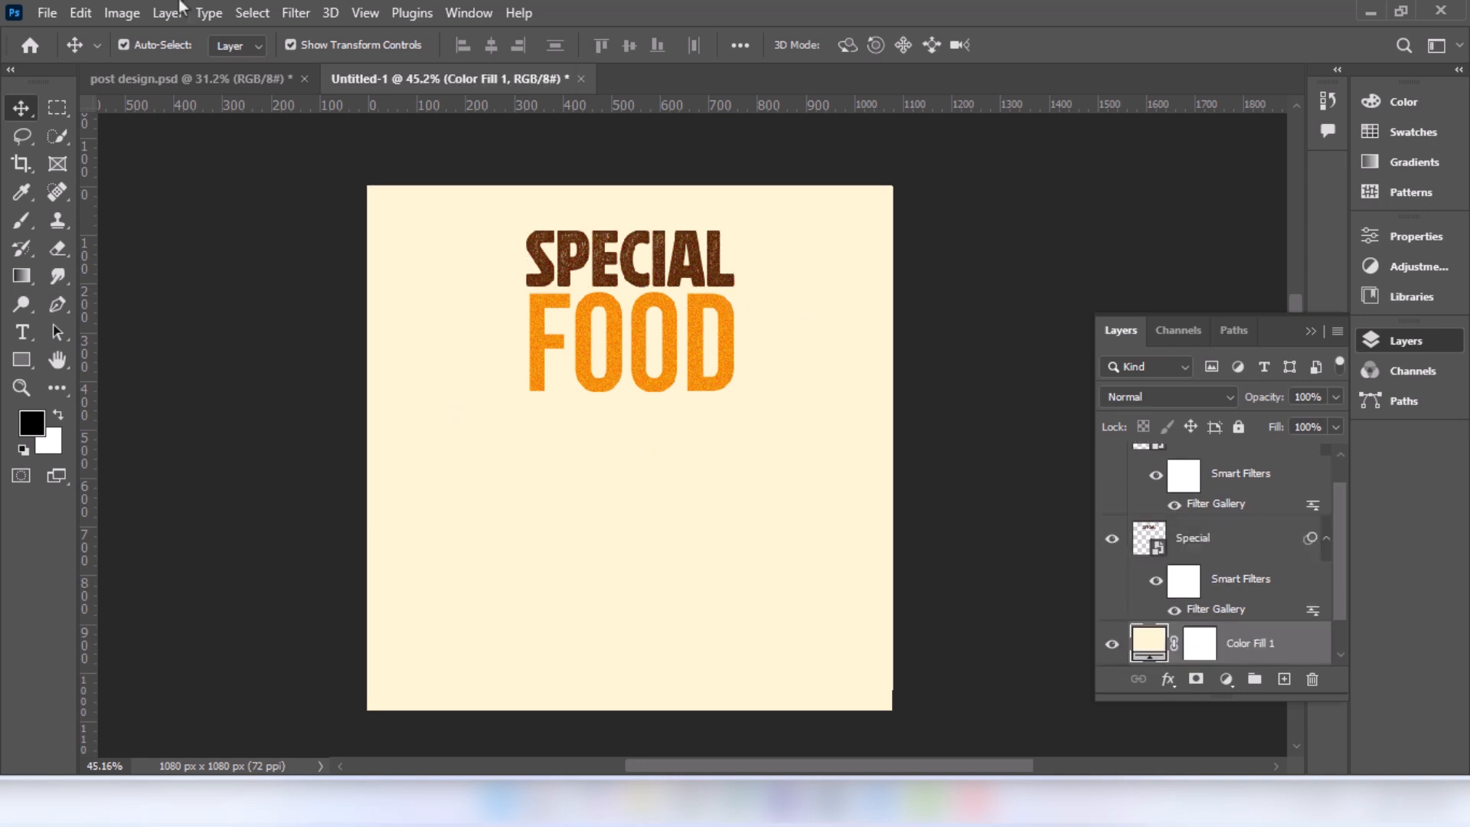
left_click(47, 13)
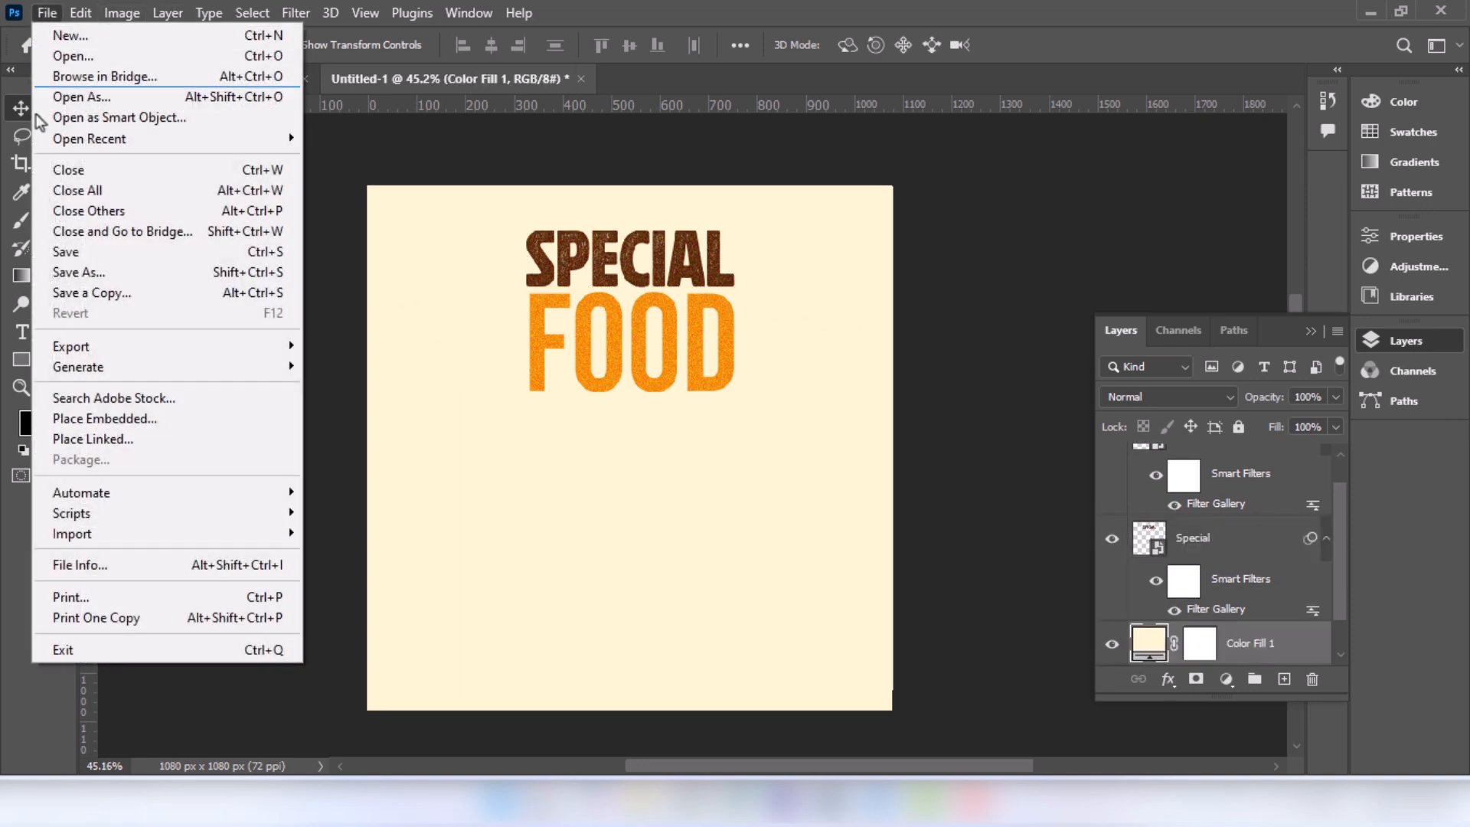
left_click(98, 420)
left_click(299, 204)
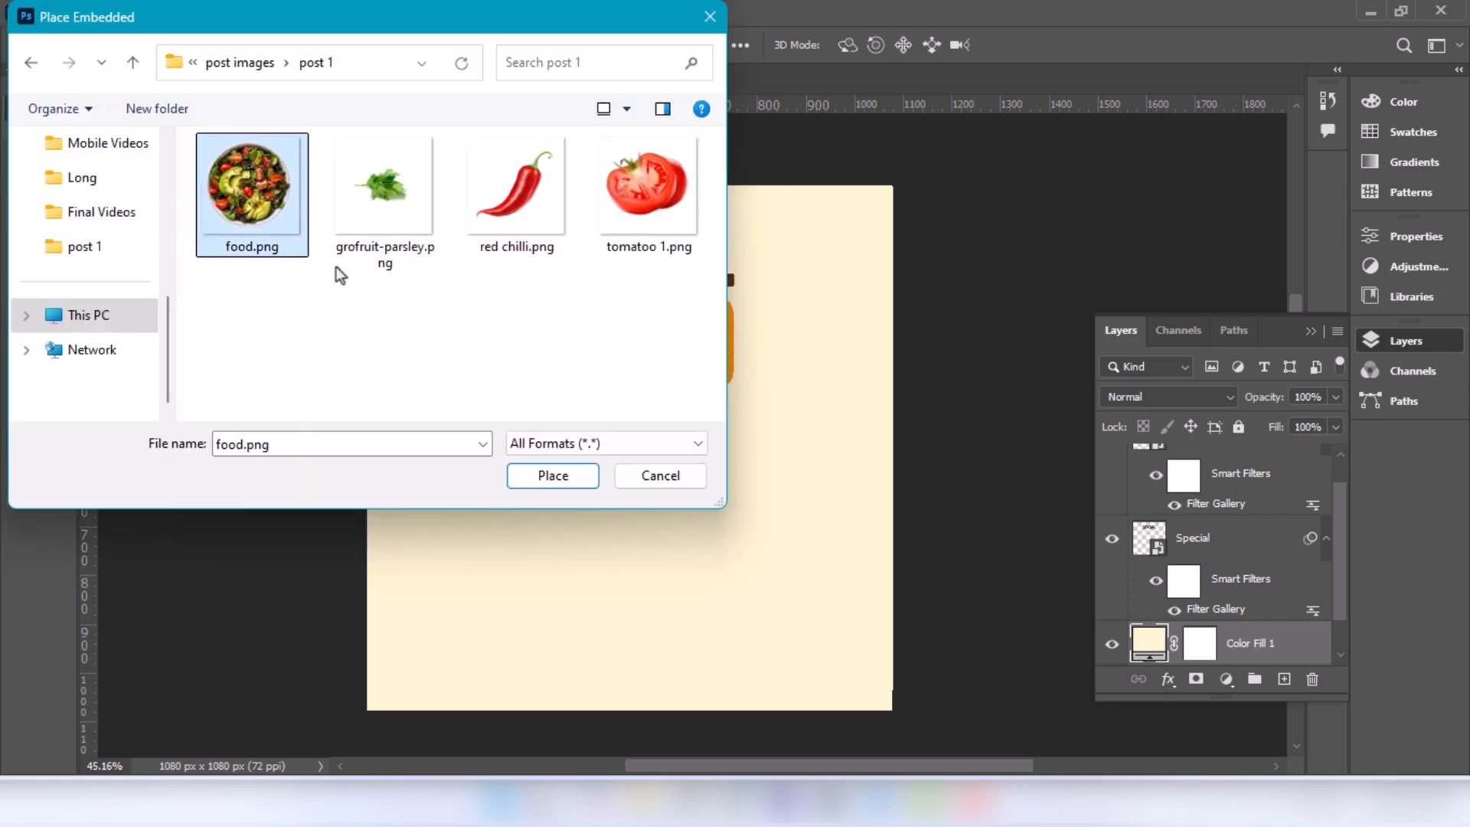
left_click(552, 476)
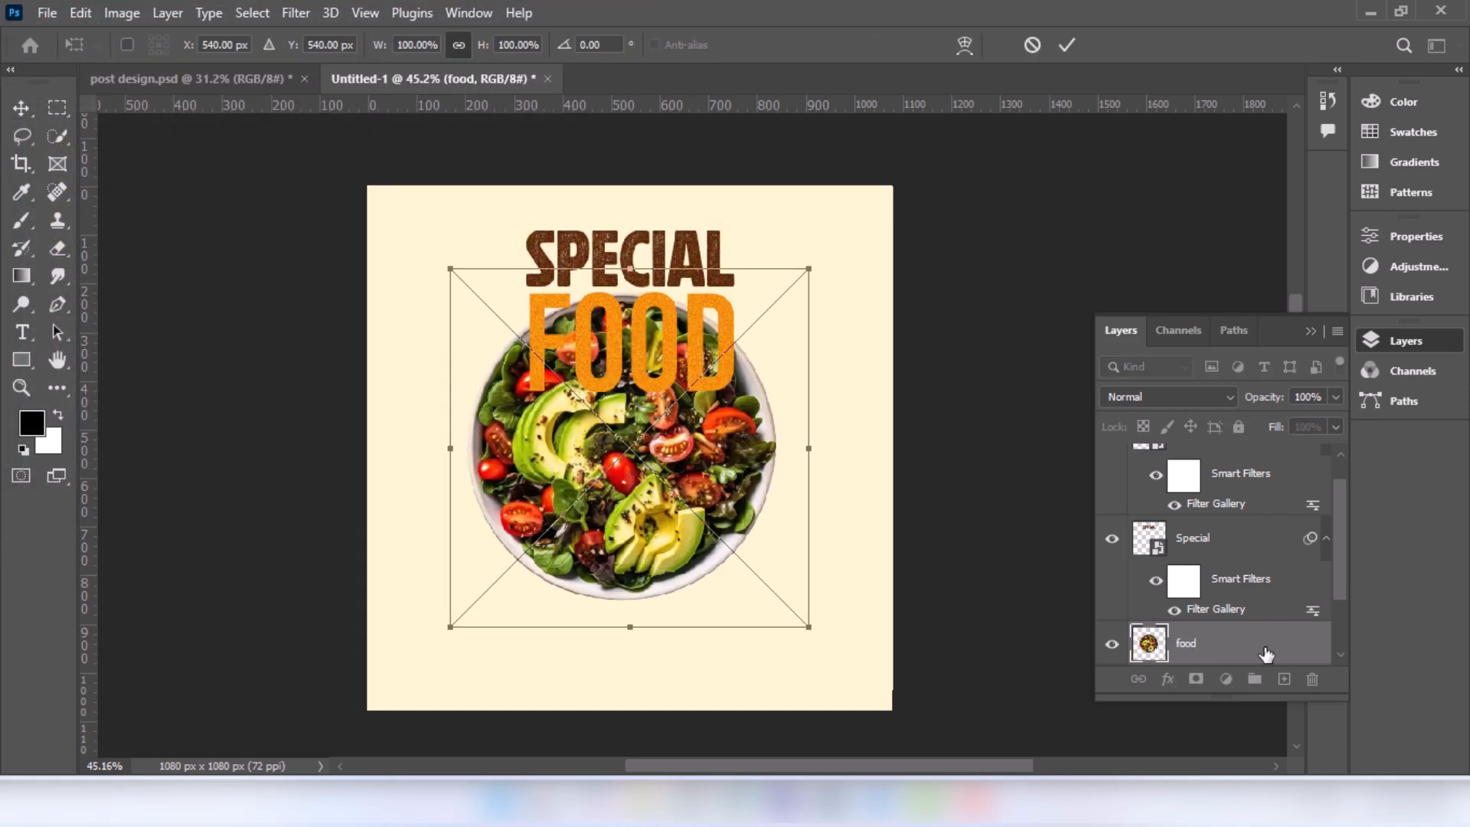
Bring the salad bowl to the front and scale it to about 88%, overlapping the lower edge of "Food"
left_click_drag(1254, 603, 1224, 455)
left_click_drag(641, 456, 651, 520)
left_click_drag(628, 669, 640, 666)
left_click_drag(636, 571, 623, 569)
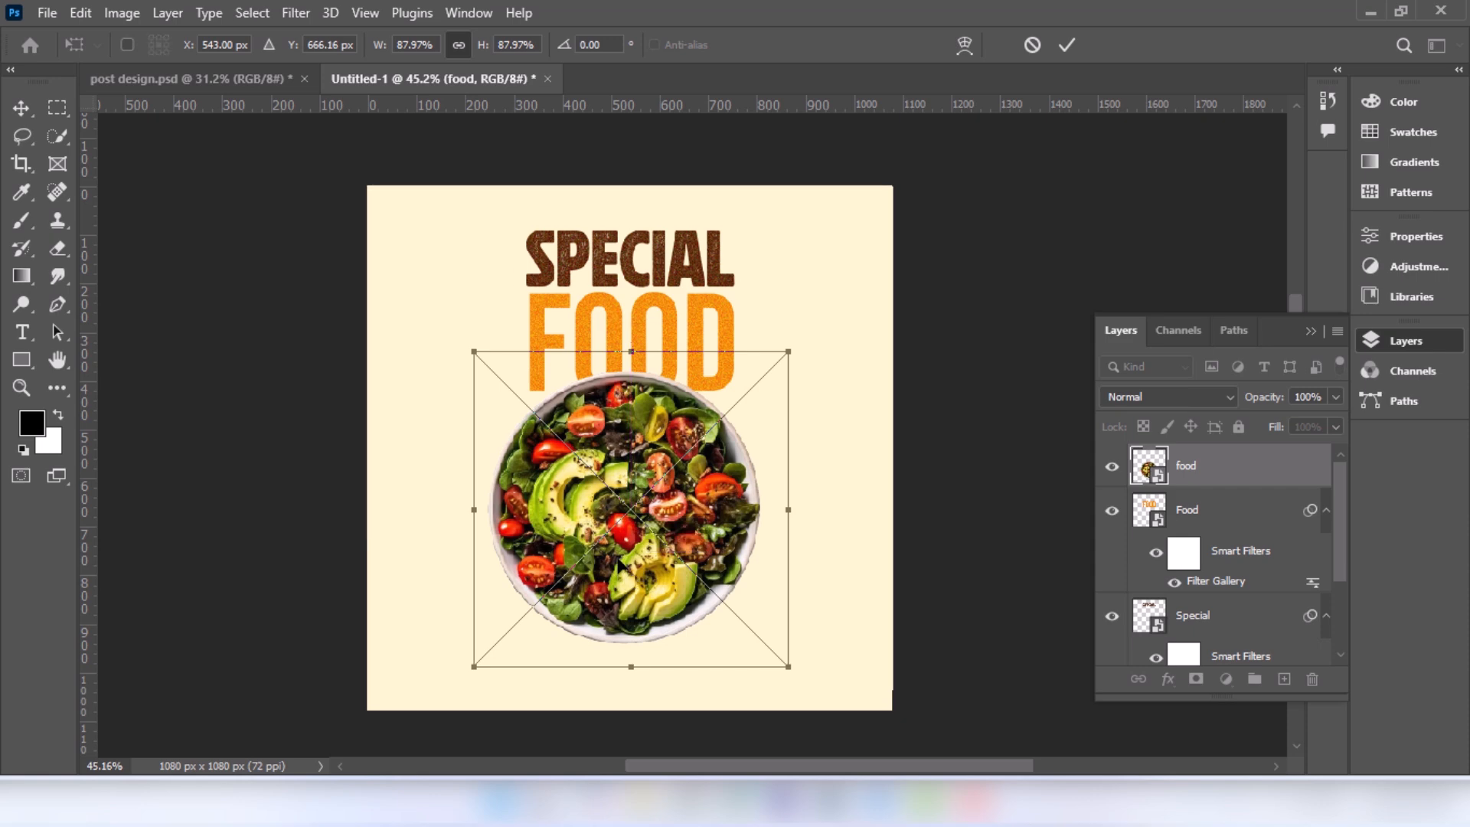
left_click(1067, 46)
Enlarge the "Special" and "Food" heading layers together slightly and shift them up above the salad bowl
left_click_drag(588, 159, 657, 323)
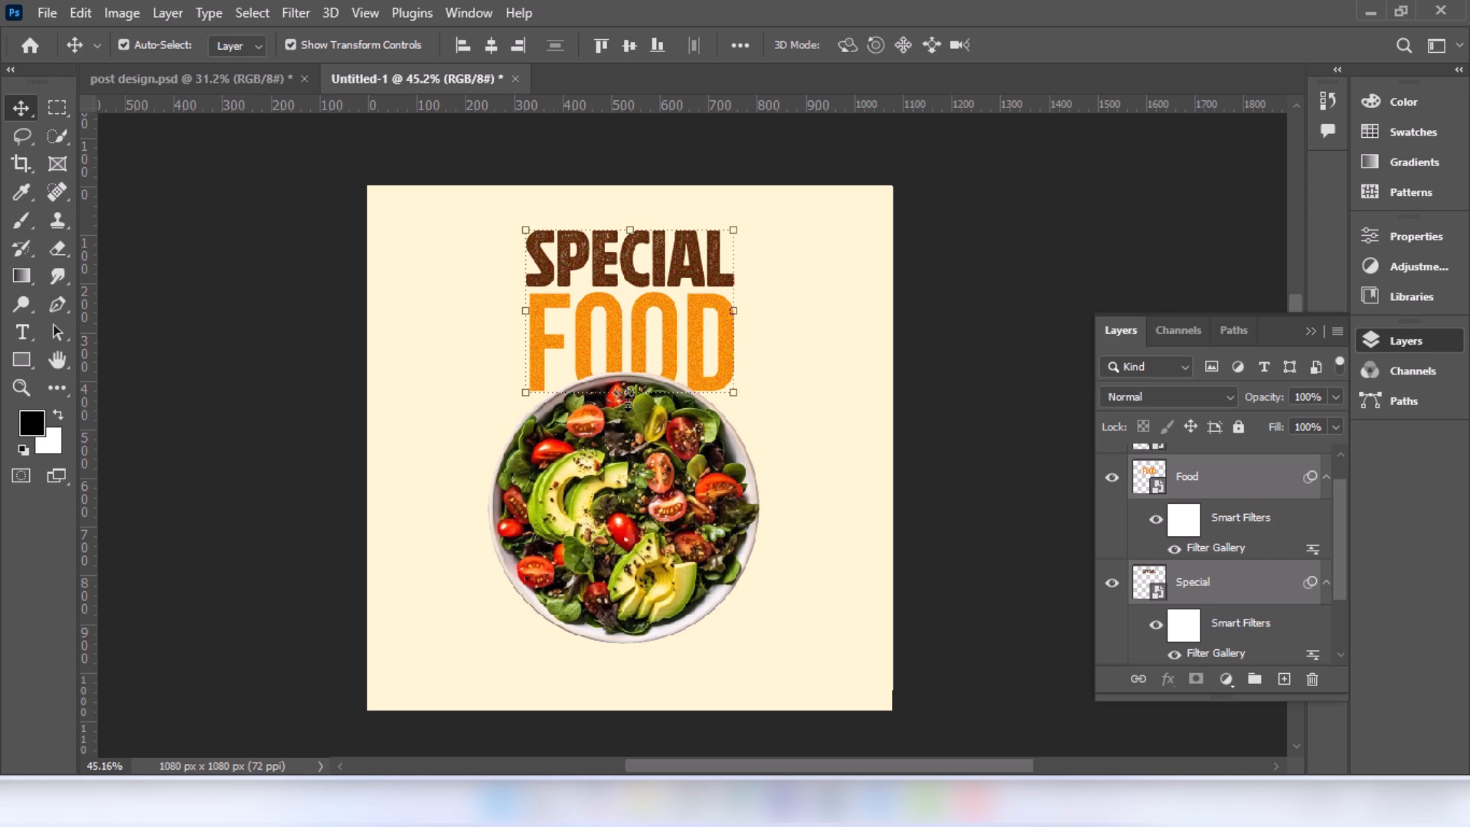
left_click(628, 393)
key("Return")
left_click_drag(628, 392, 629, 405)
left_click_drag(627, 275, 627, 265)
left_click(1065, 46)
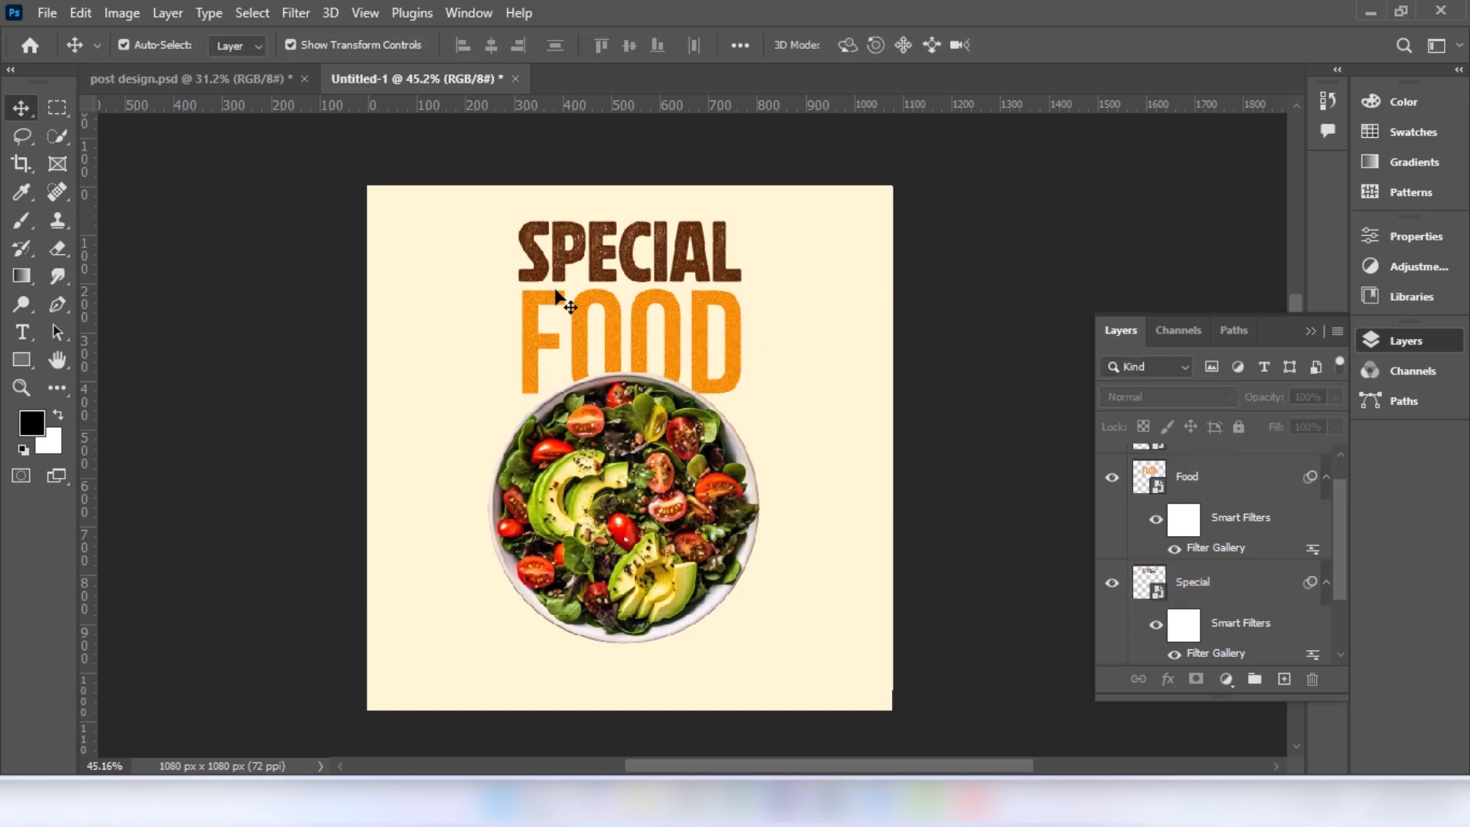
Draw a rectangle about 143 × 73 px between "Special" and "Food" and fill it with red
left_click(21, 360)
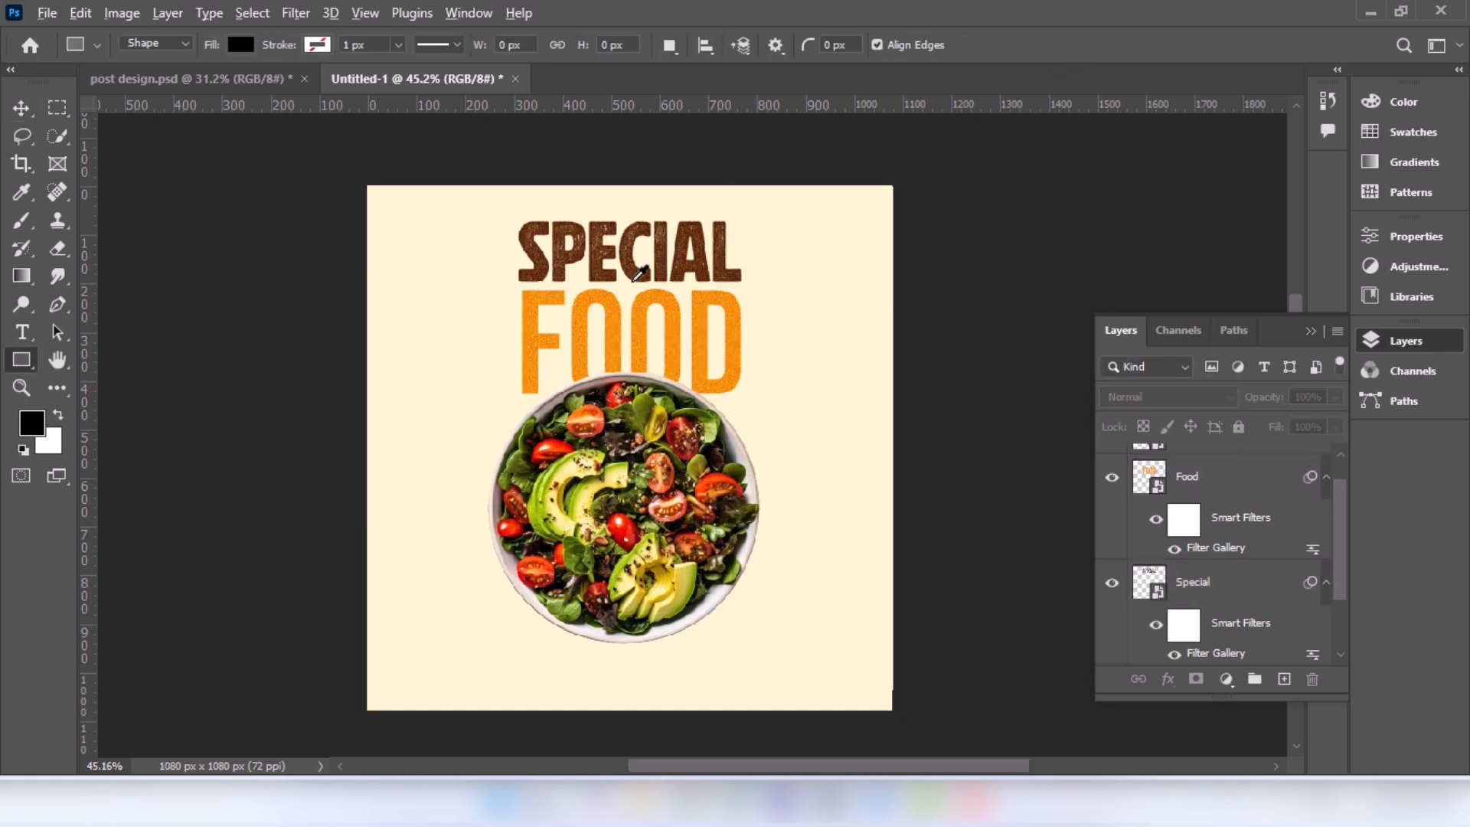
scroll(640, 272, "up", 4)
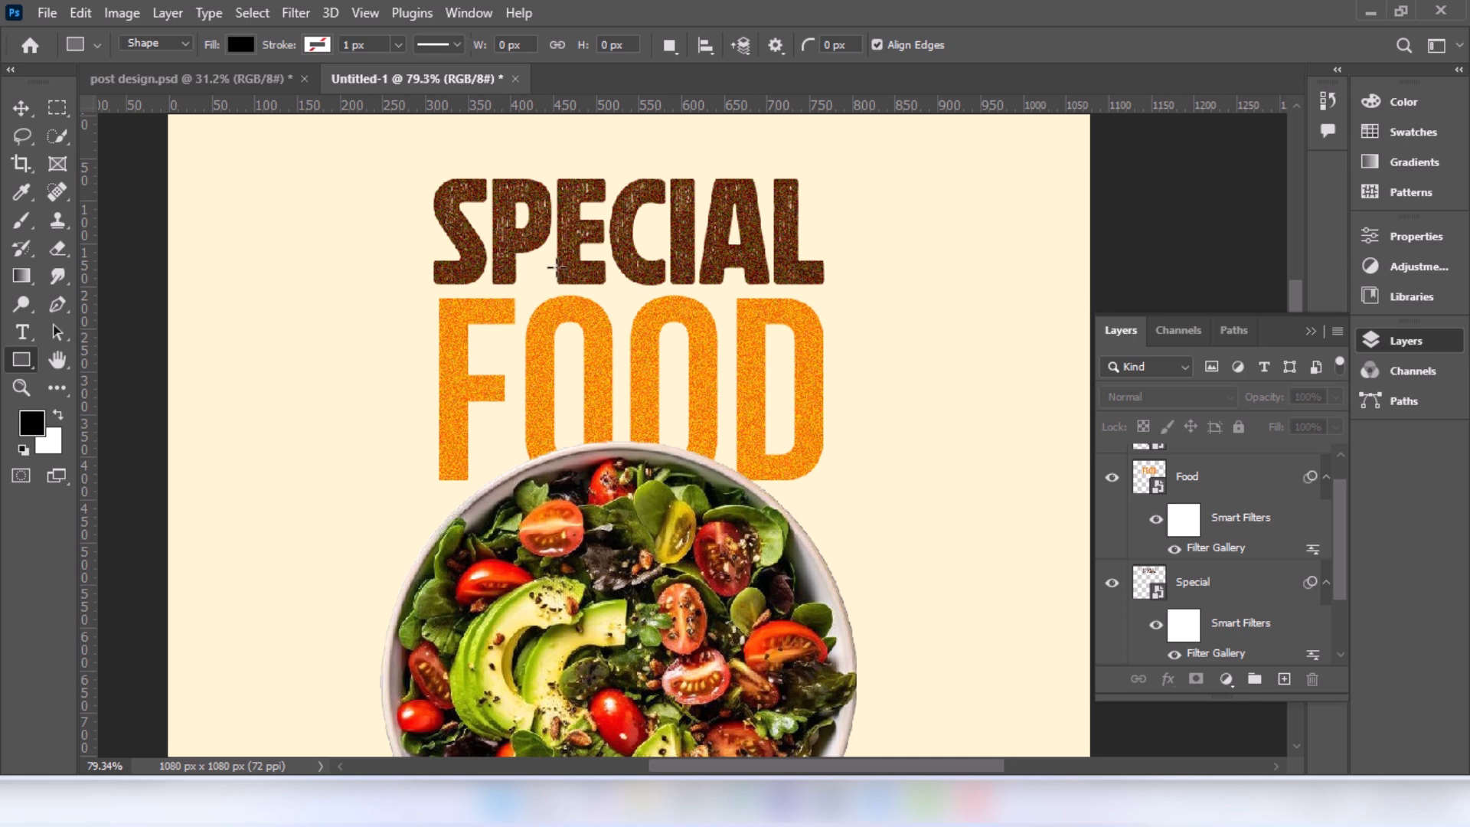
left_click_drag(557, 259, 678, 321)
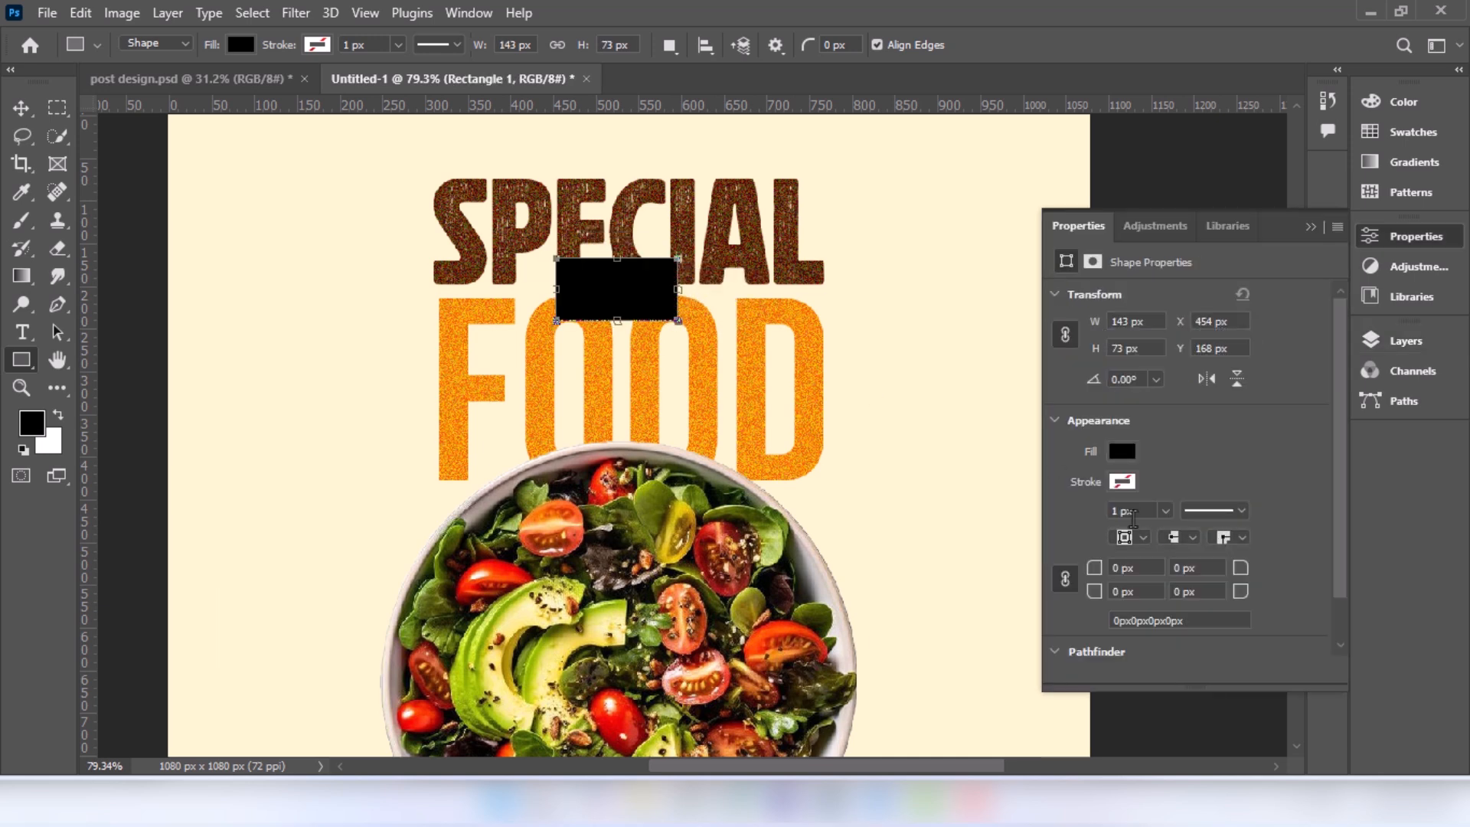
left_click(1122, 452)
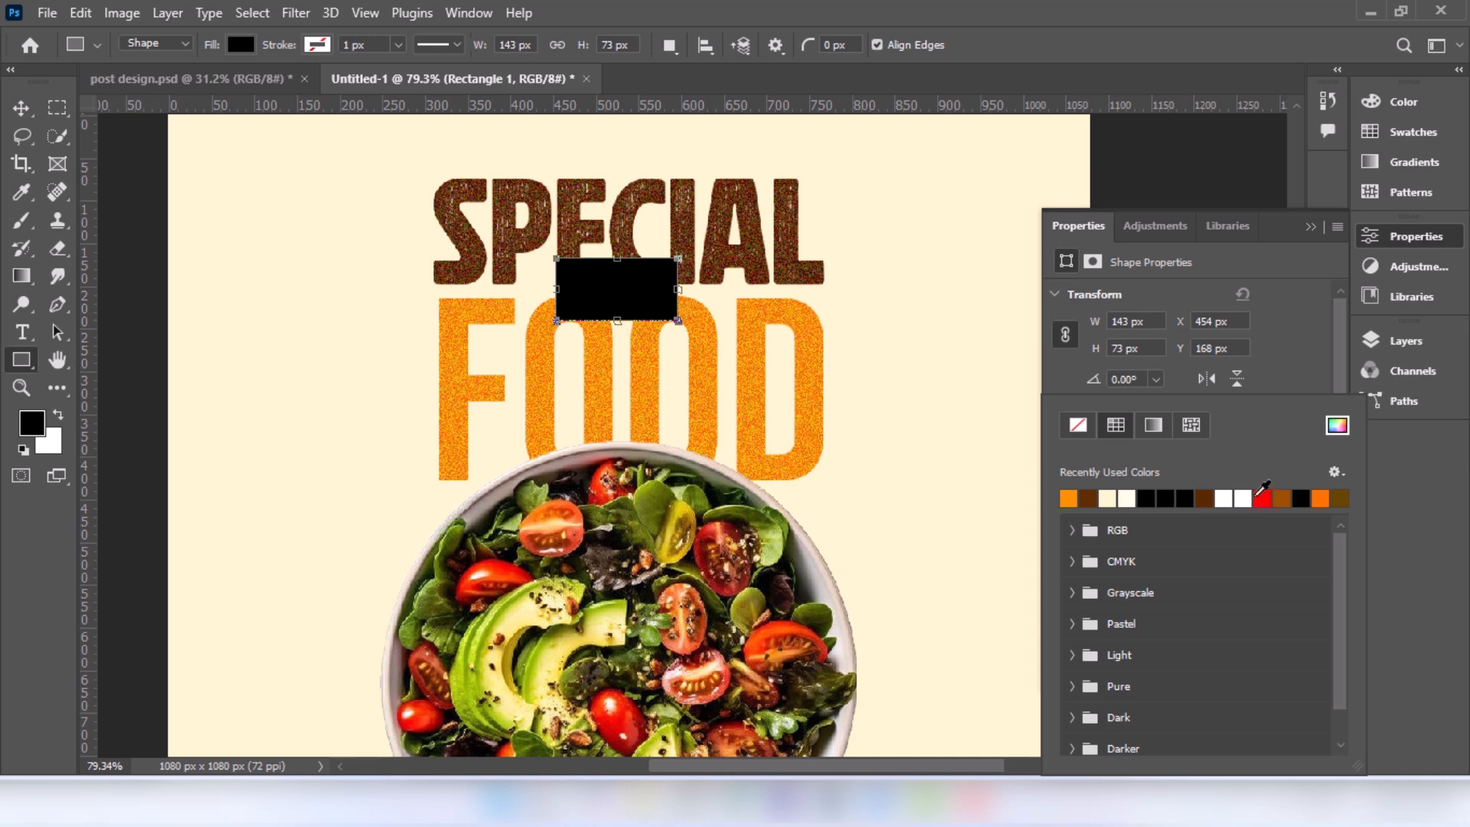
left_click(1265, 499)
left_click(22, 108)
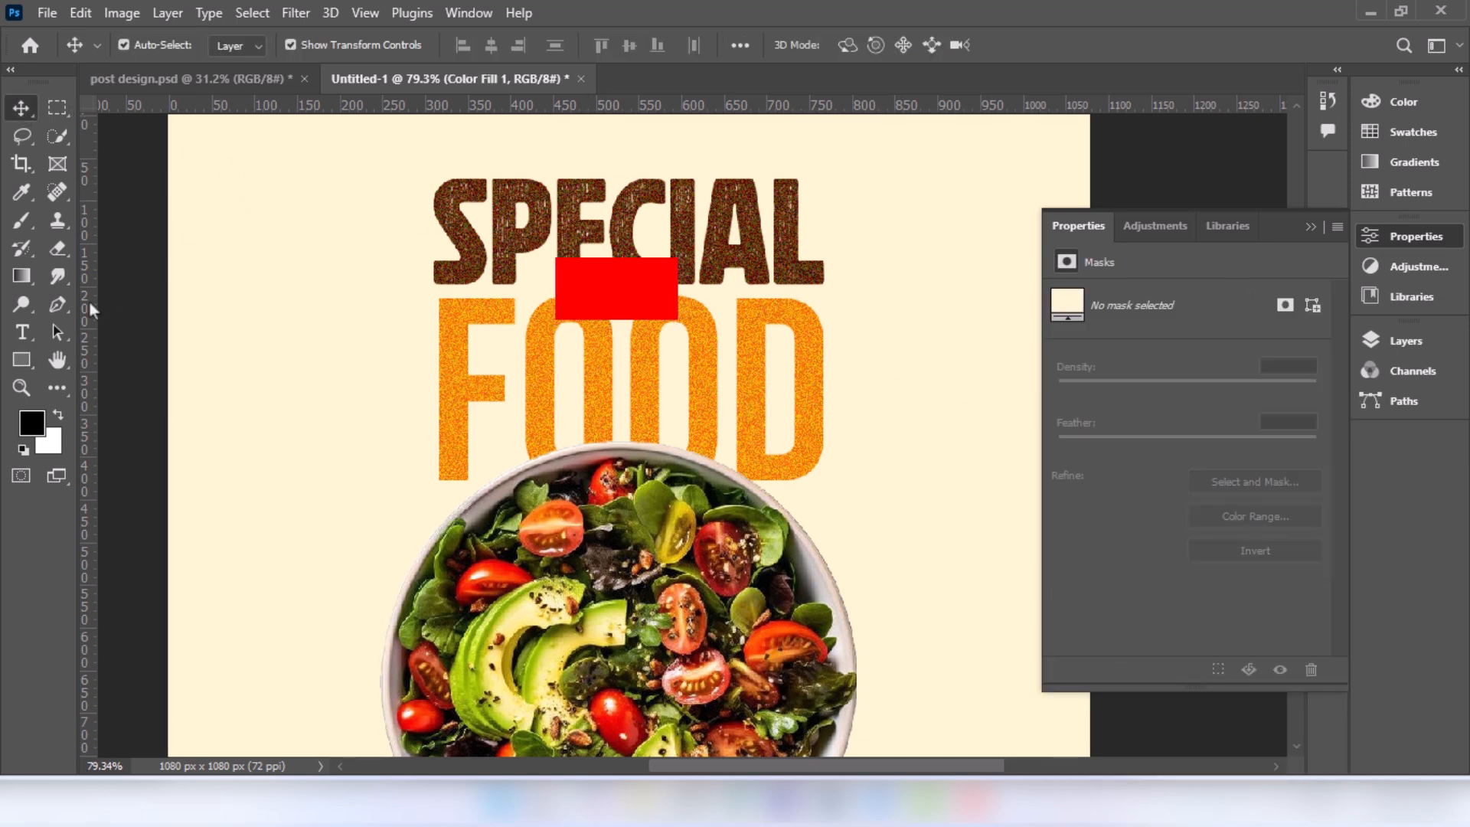
Add the text "TODAY" in white #ffffff over the red rectangle
left_click(21, 334)
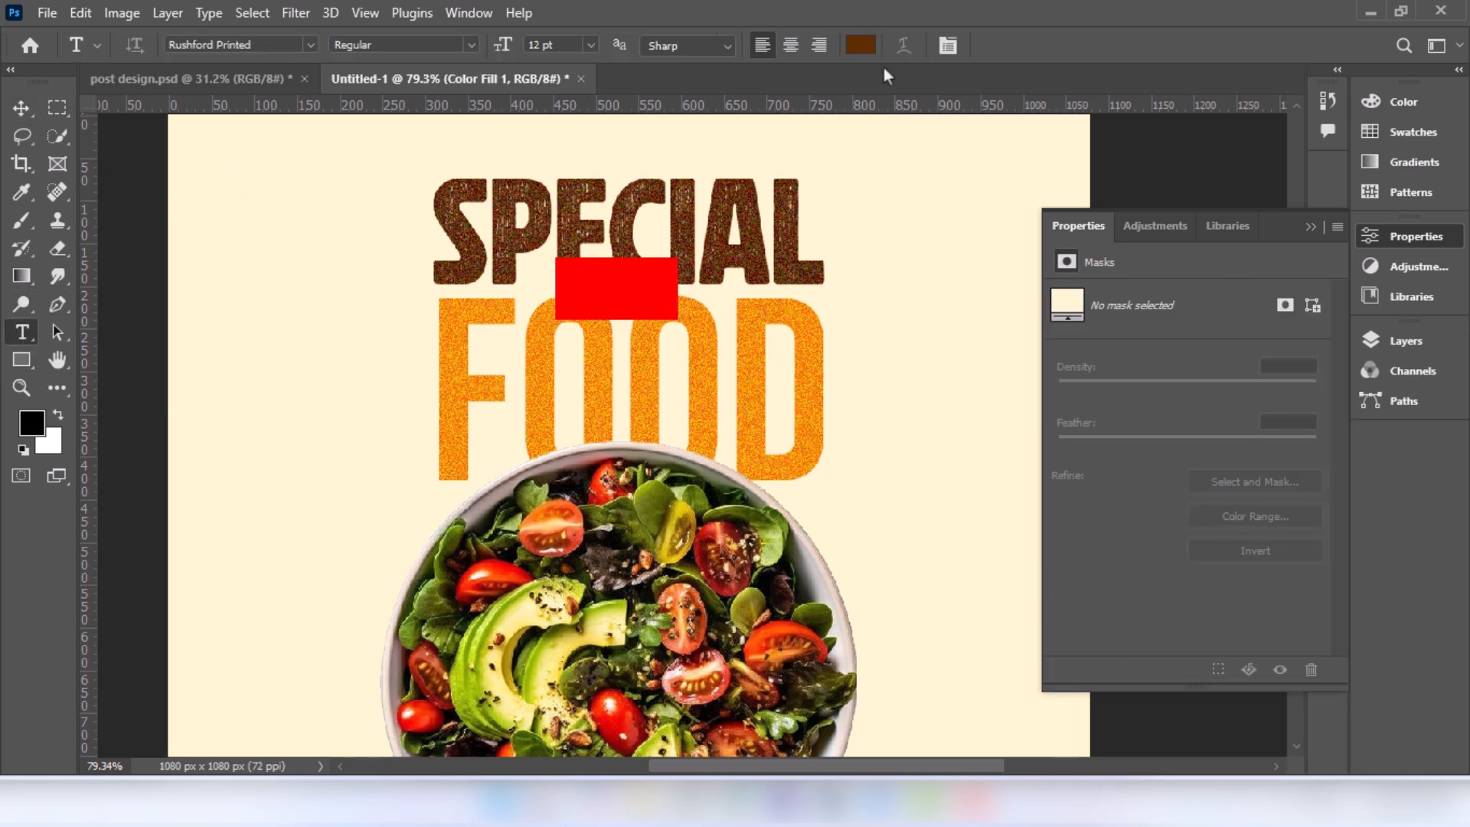
left_click(861, 46)
type("ffffff")
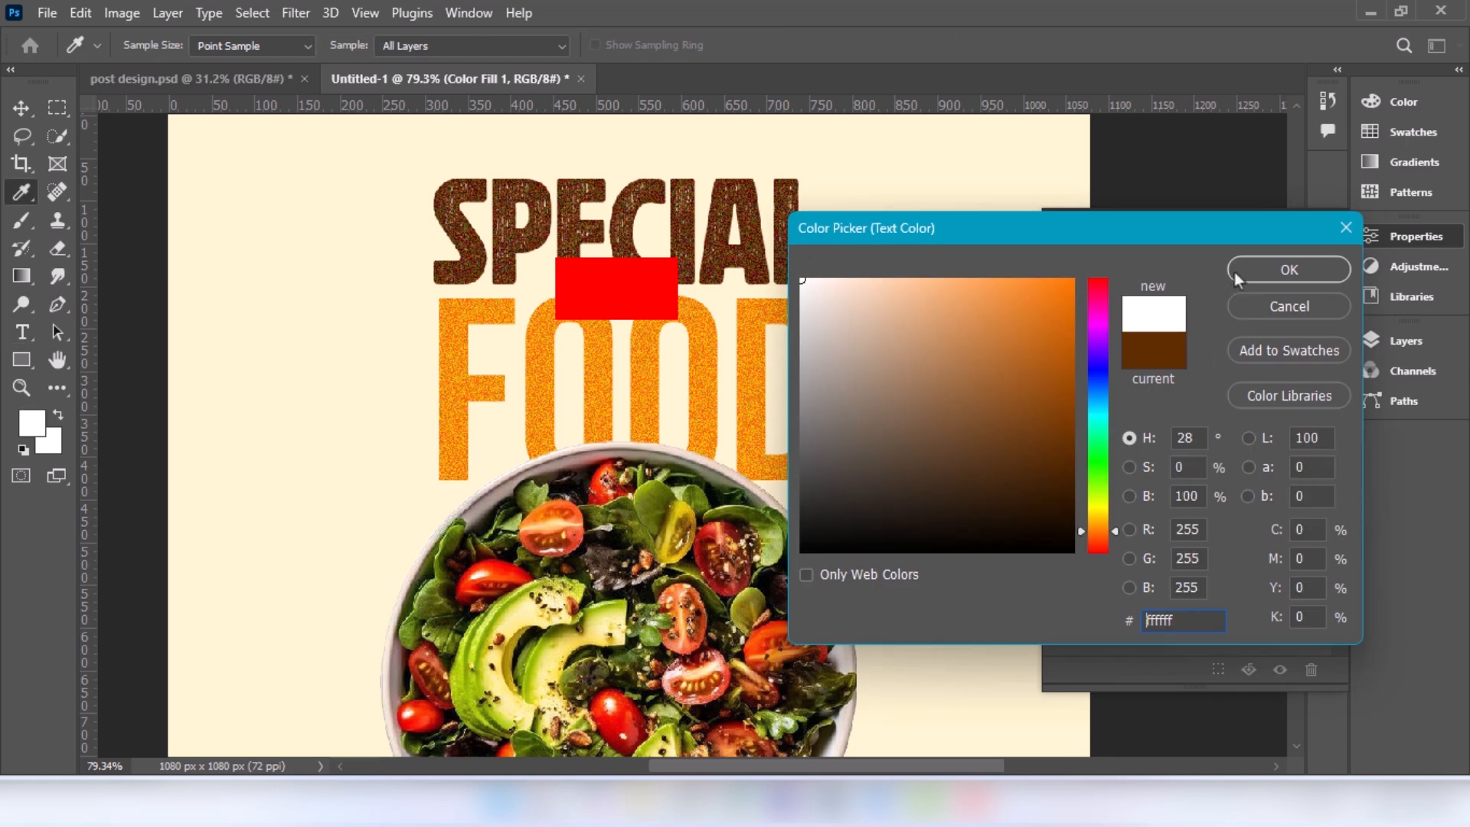
key("Return")
left_click(584, 291)
key("BackSpace")
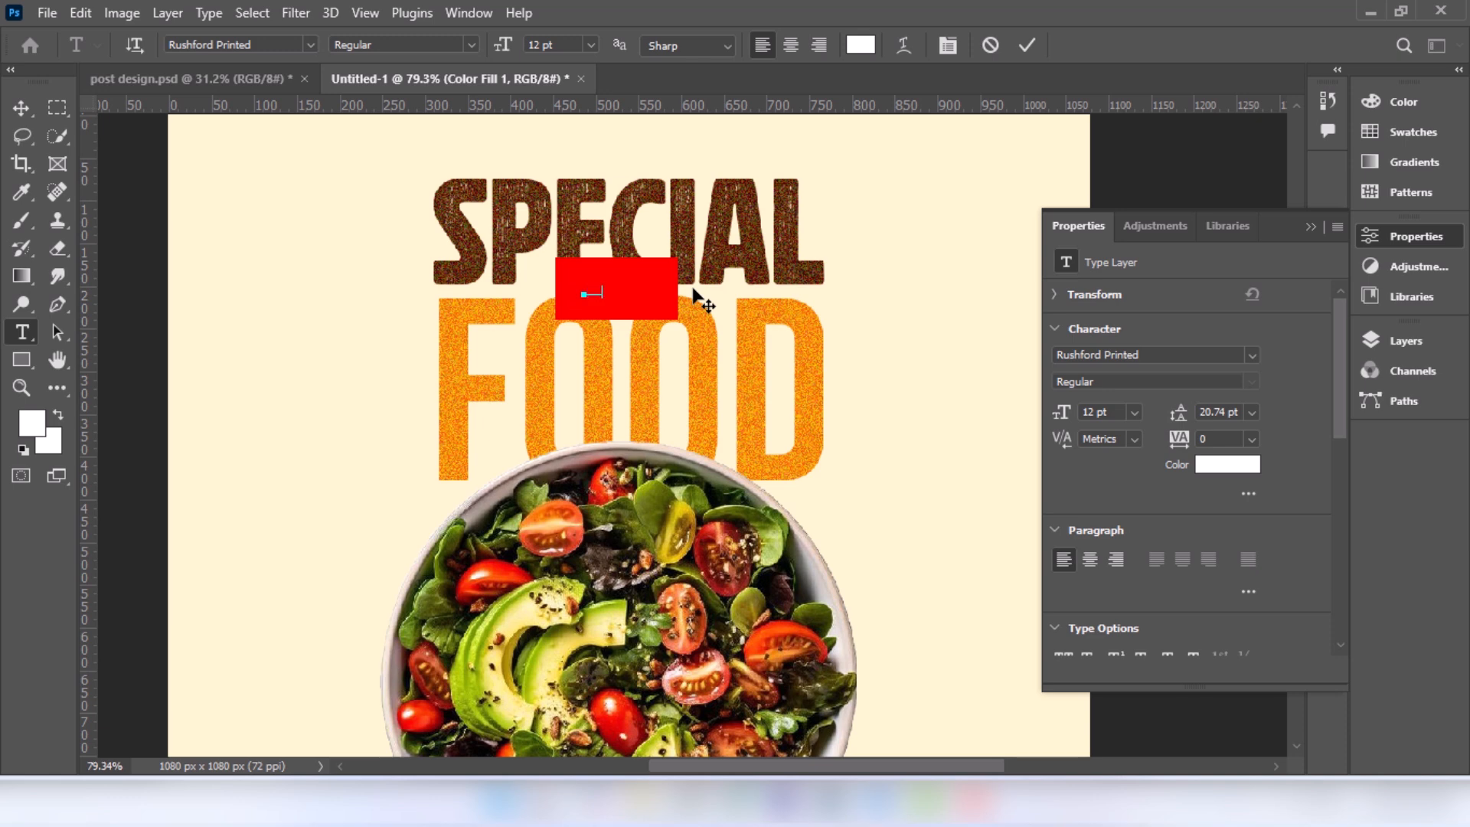
Enlarge the "TODAY" text to about 67 pt and bring it to the front, positioned over the red rectangle
left_click(23, 108)
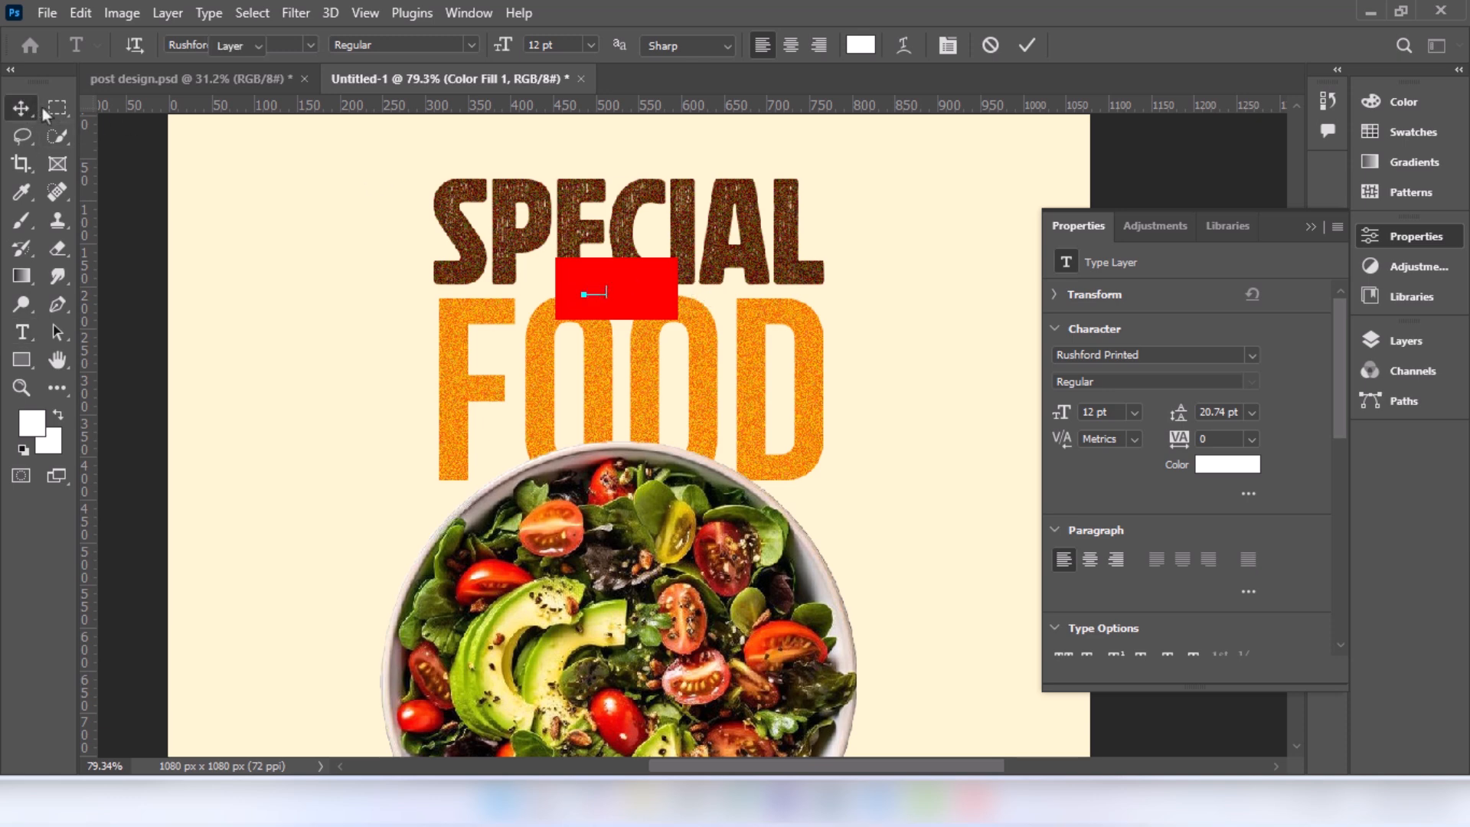
left_click_drag(609, 299, 712, 356)
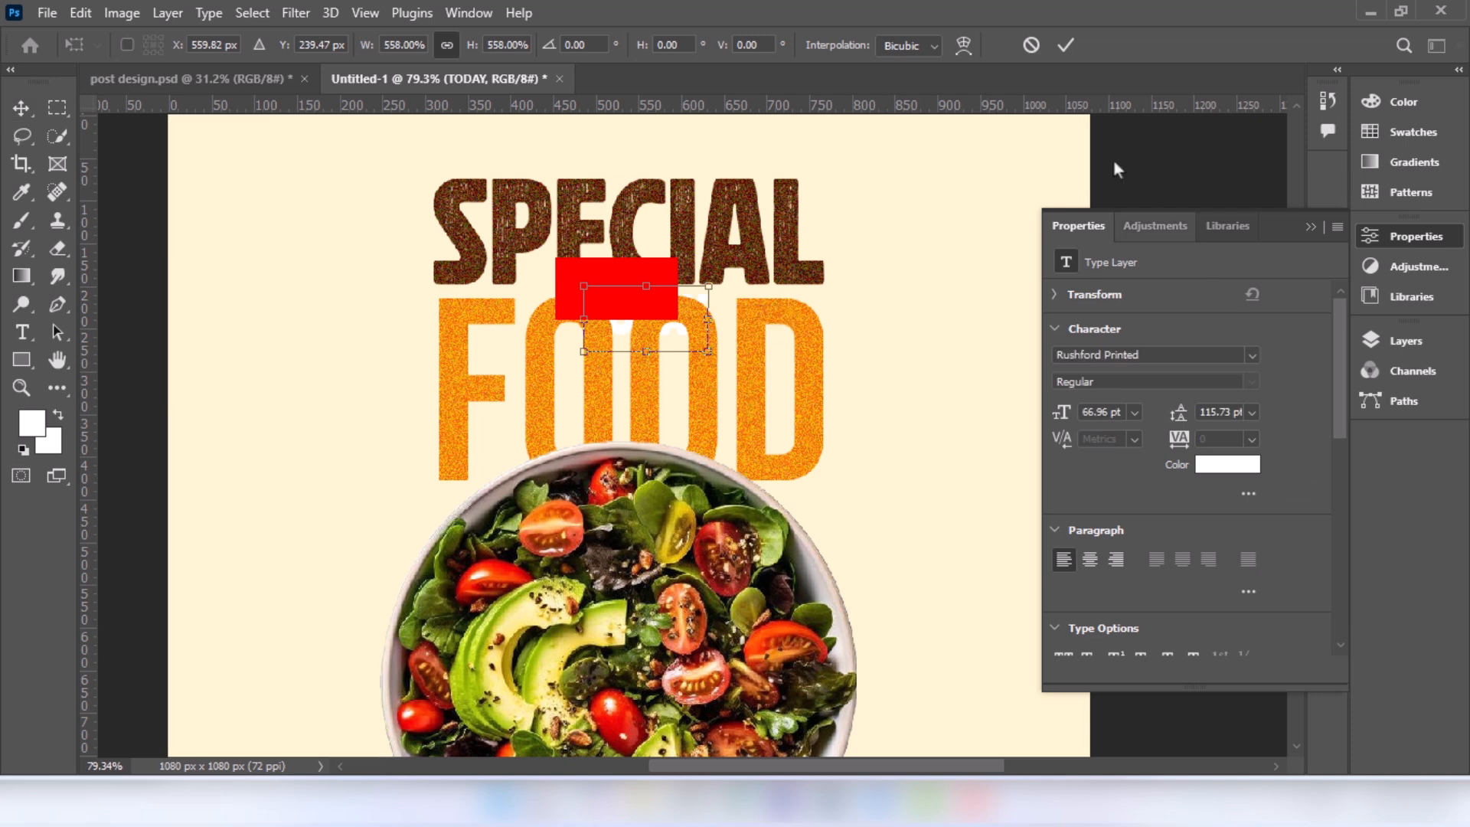
key("Return")
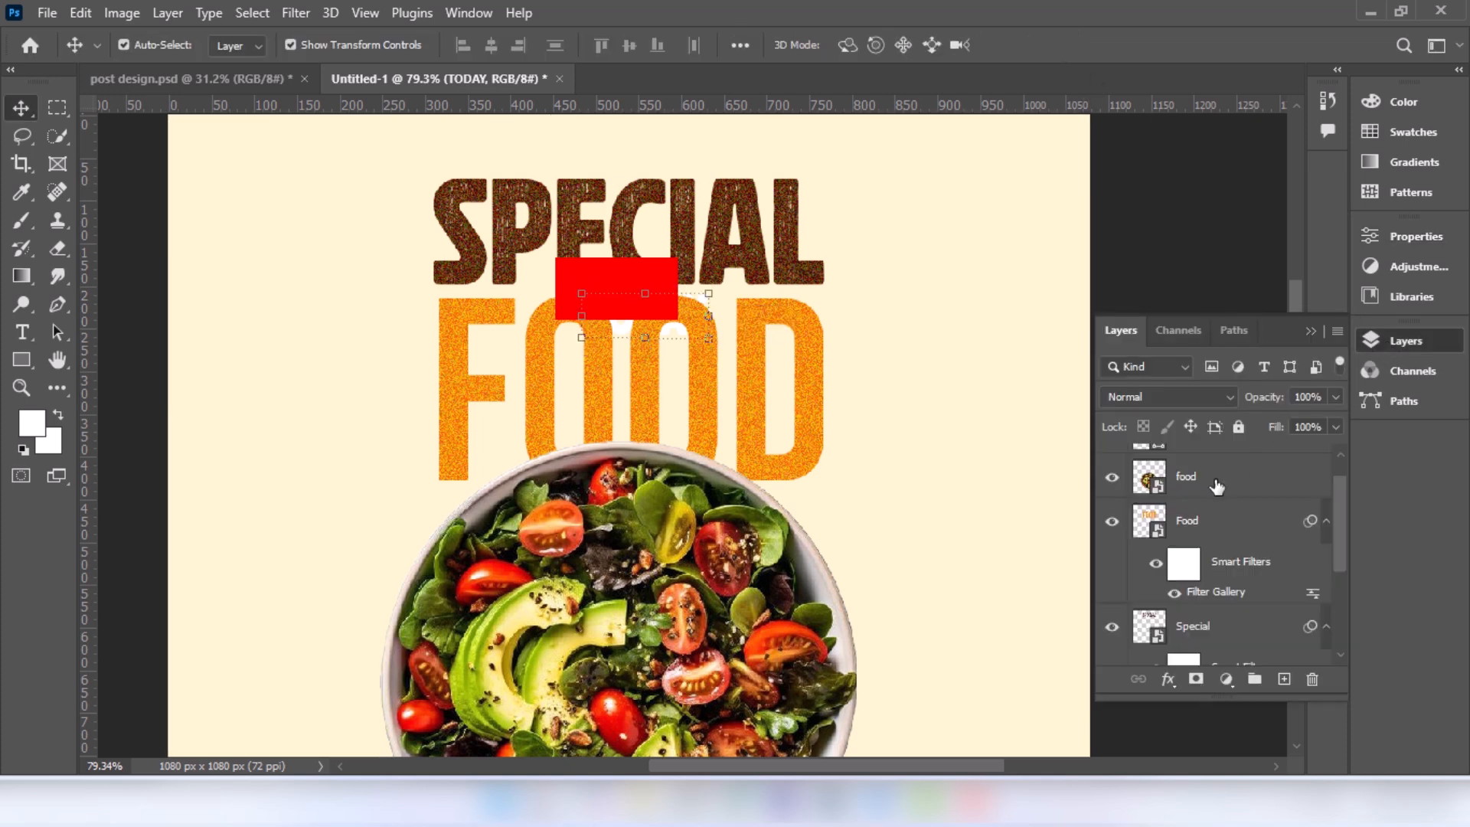
left_click_drag(1224, 492, 1246, 456)
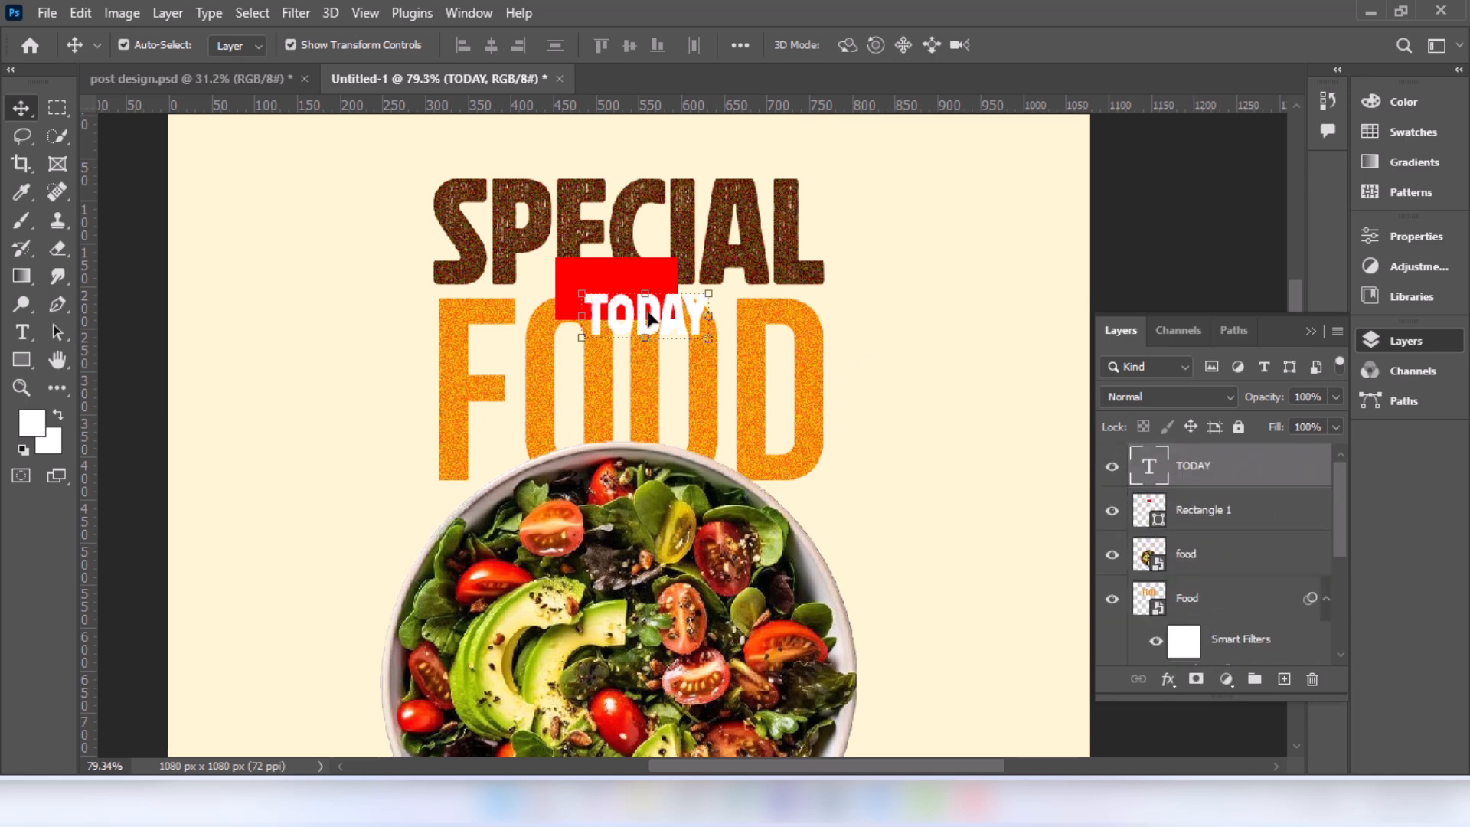
left_click_drag(657, 316, 631, 289)
Set the "TODAY" font to Gloucester MT Extra Condensed and shrink it to about 52 pt, centred in the red rectangle
left_click(1407, 240)
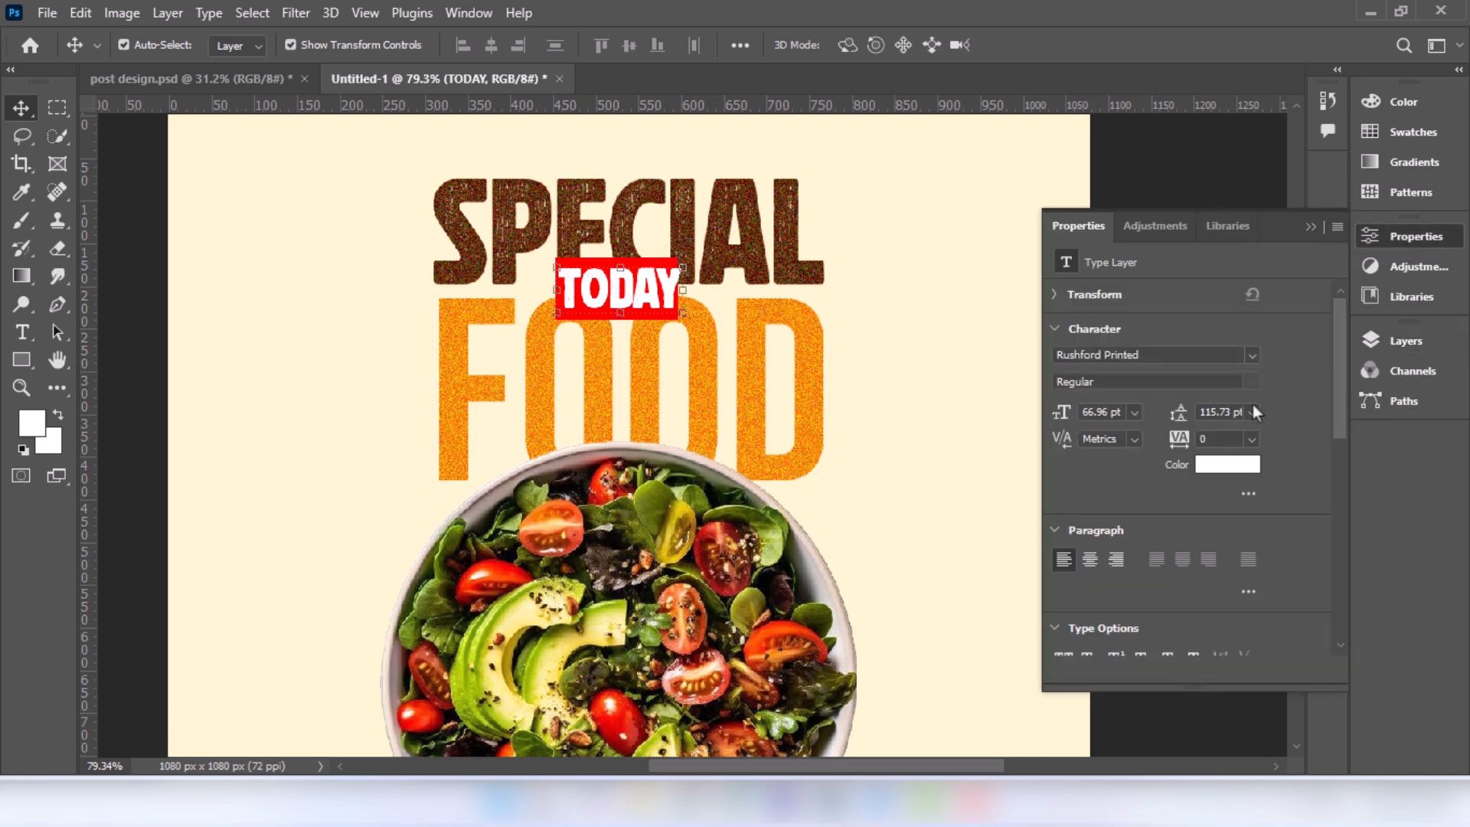
left_click(1252, 355)
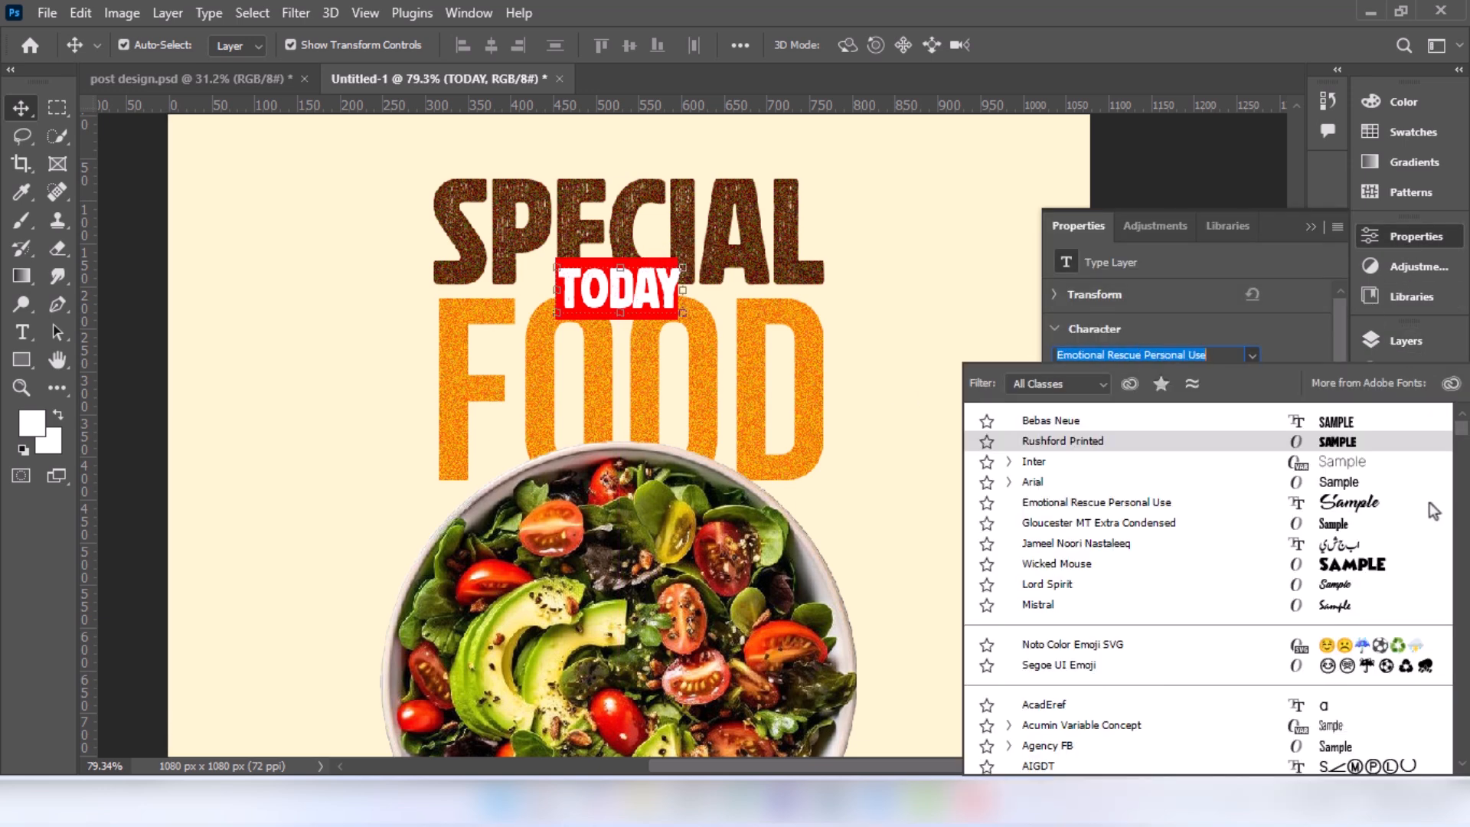
left_click(1338, 536)
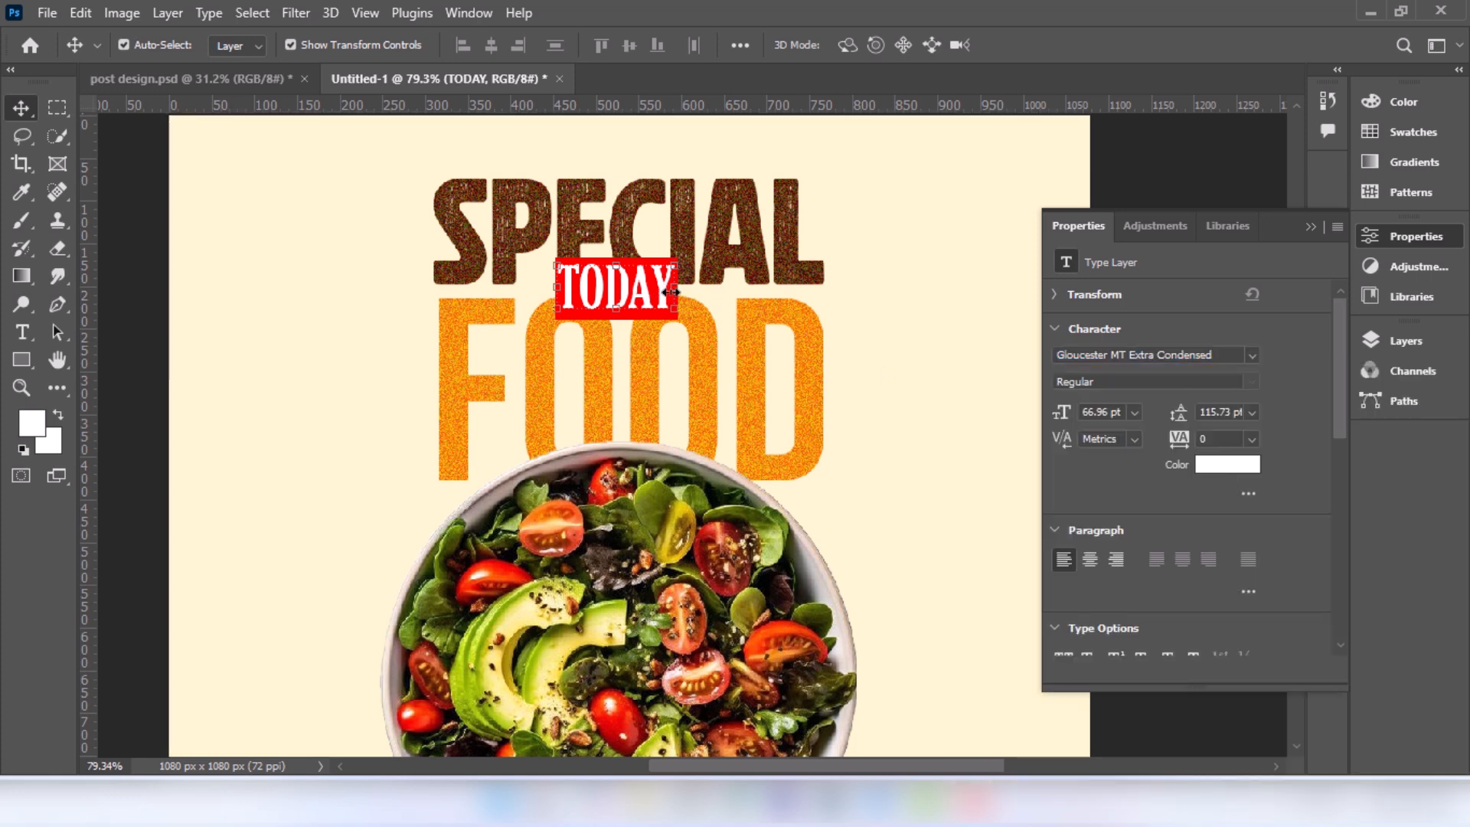
left_click_drag(668, 290, 634, 295)
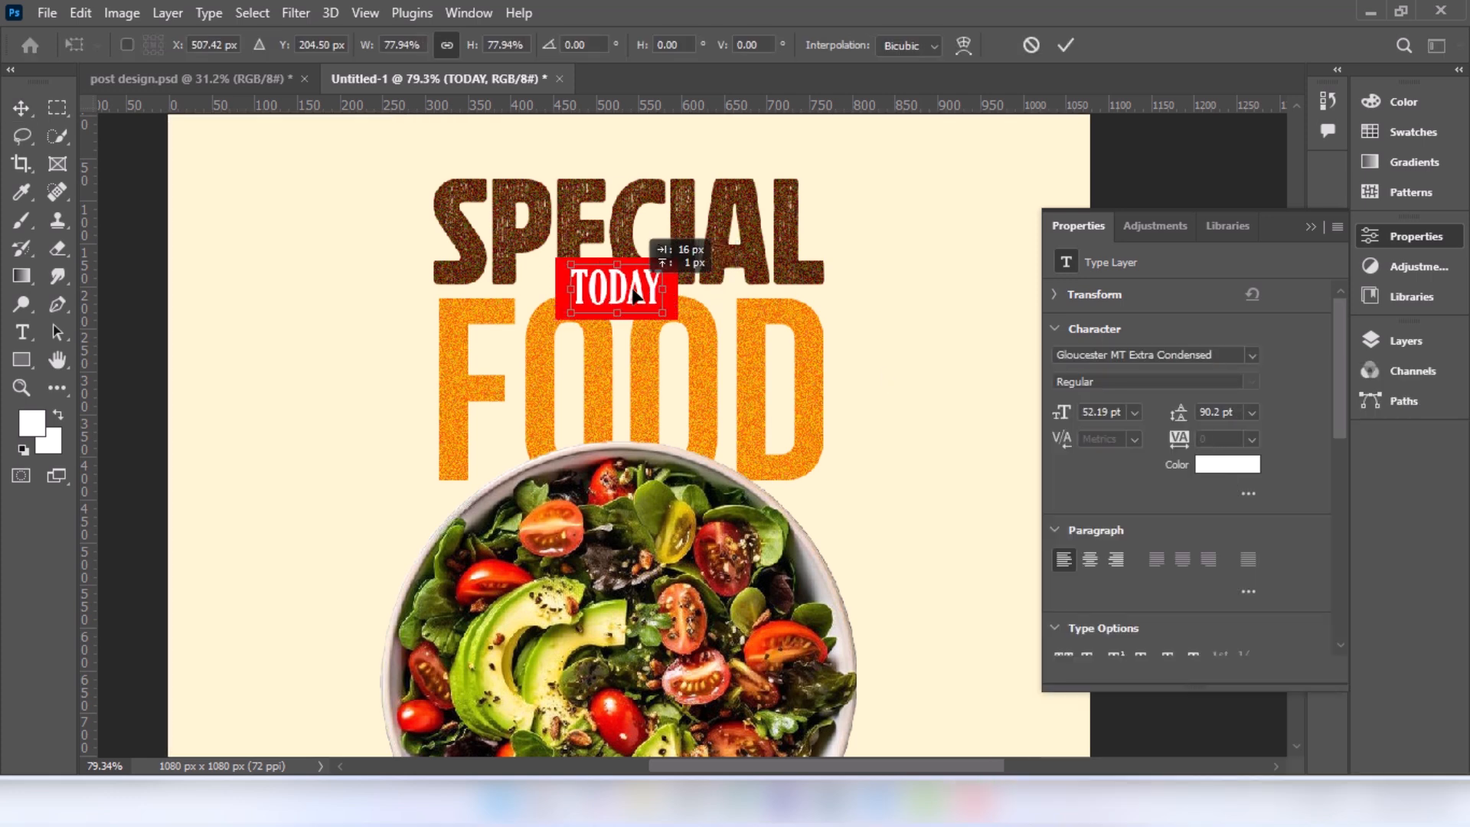
left_click(1066, 45)
Give the salad bowl a black drop shadow with 64% opacity, 90° angle, 20 px distance, 0% spread and 30 px size
scroll(640, 386, "down", 4)
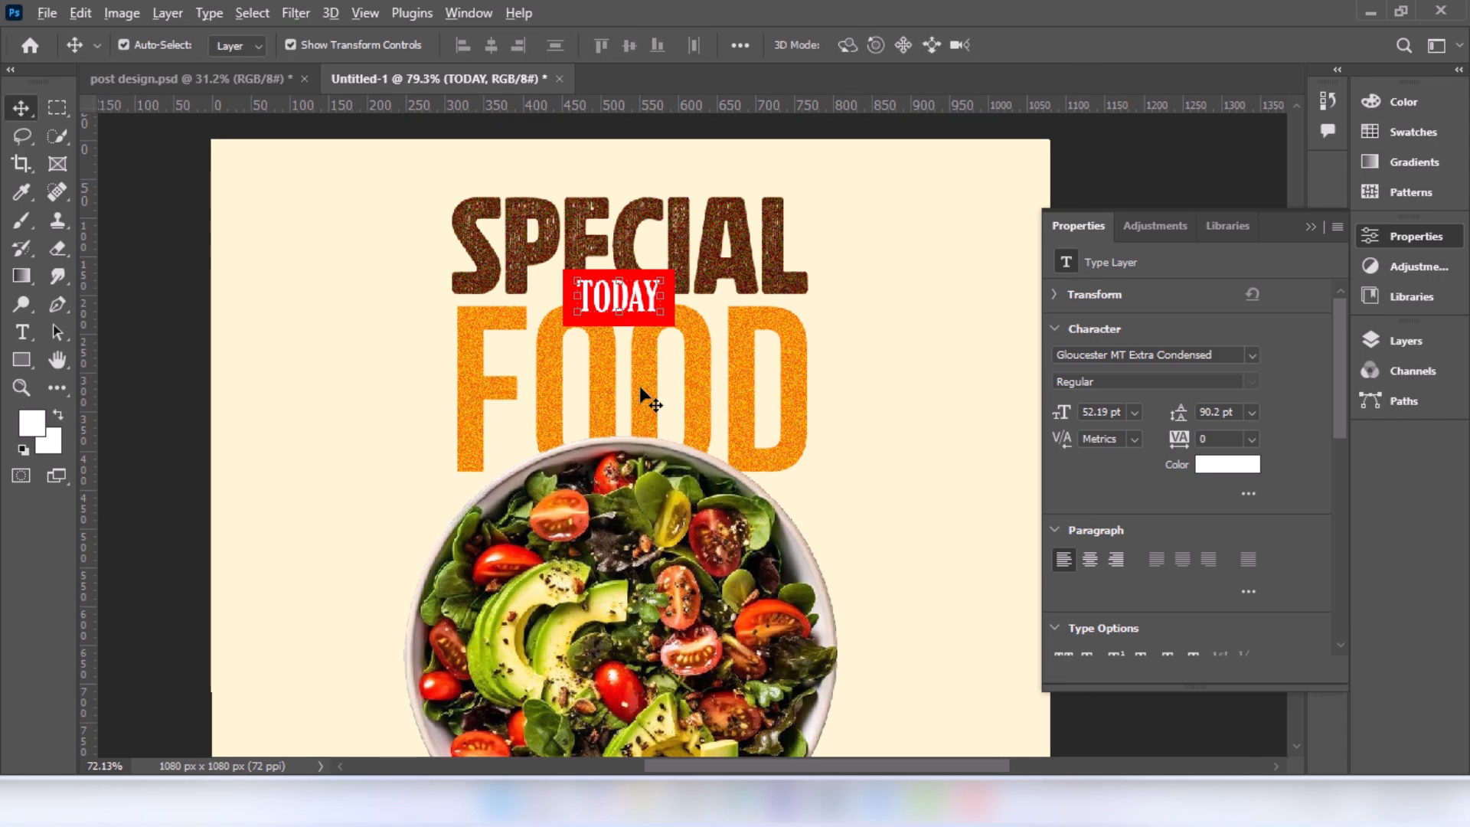
scroll(636, 410, "down", 1)
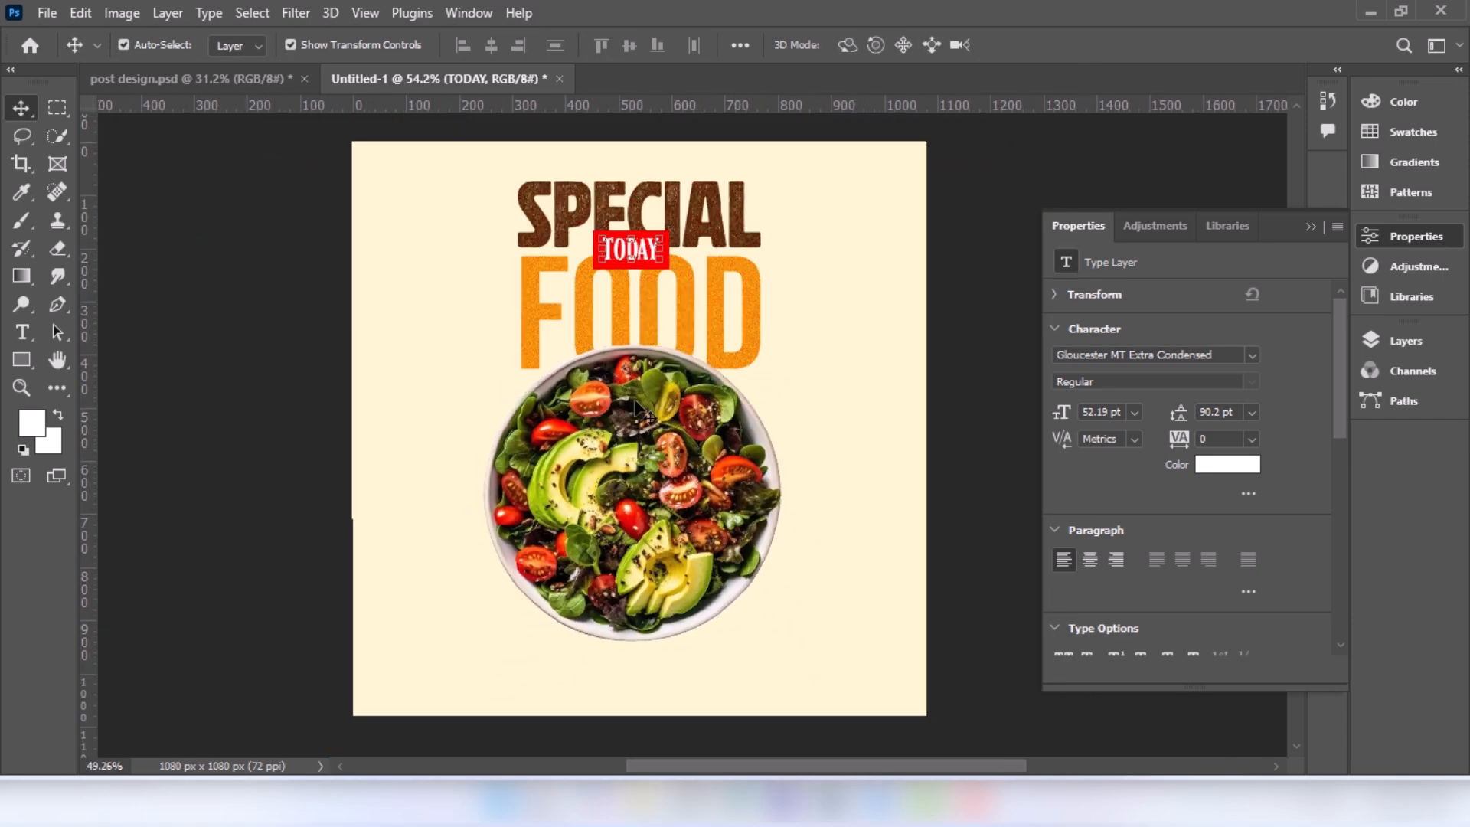
left_click(676, 490)
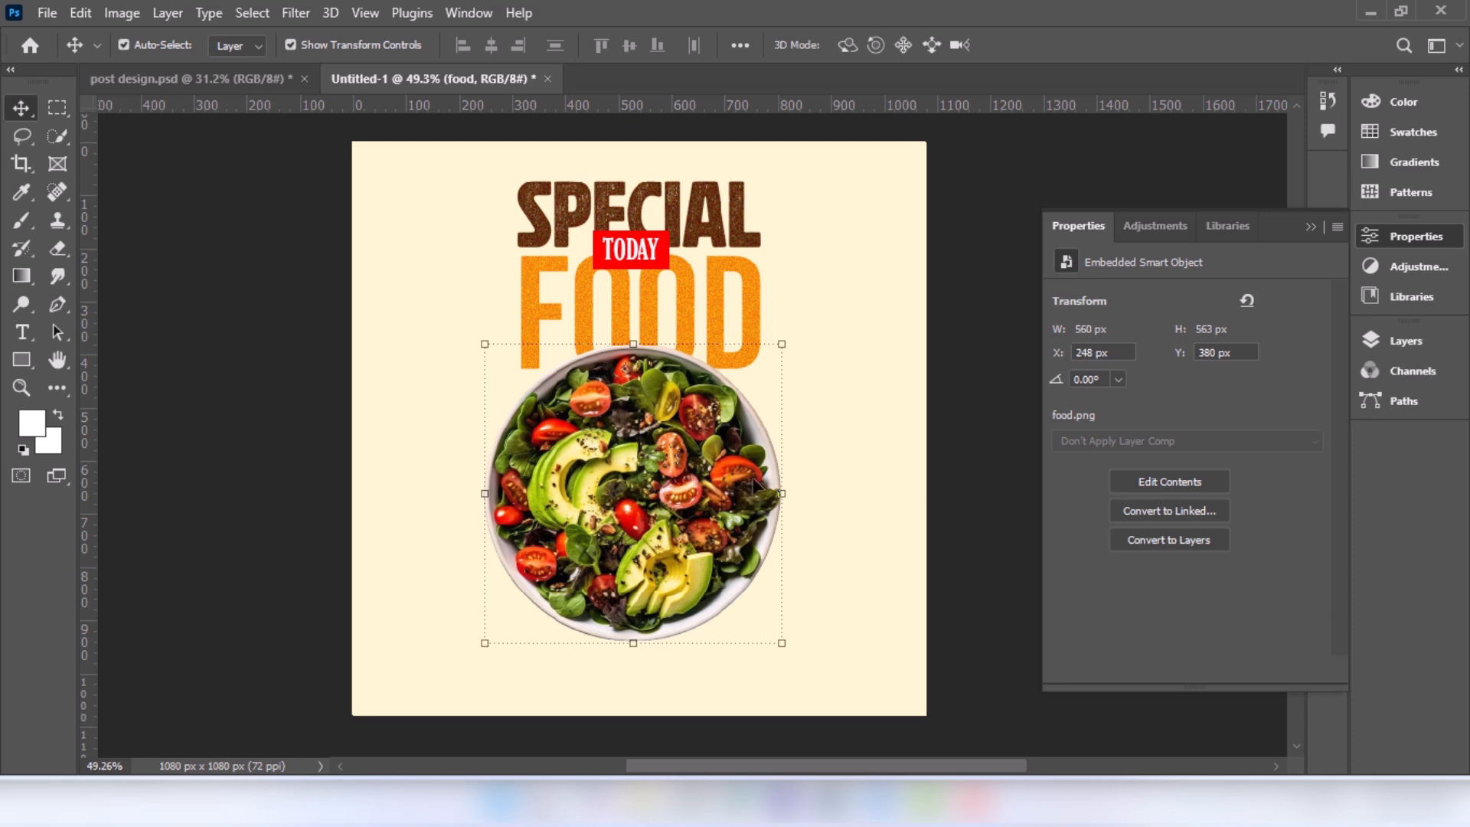
left_click(1401, 342)
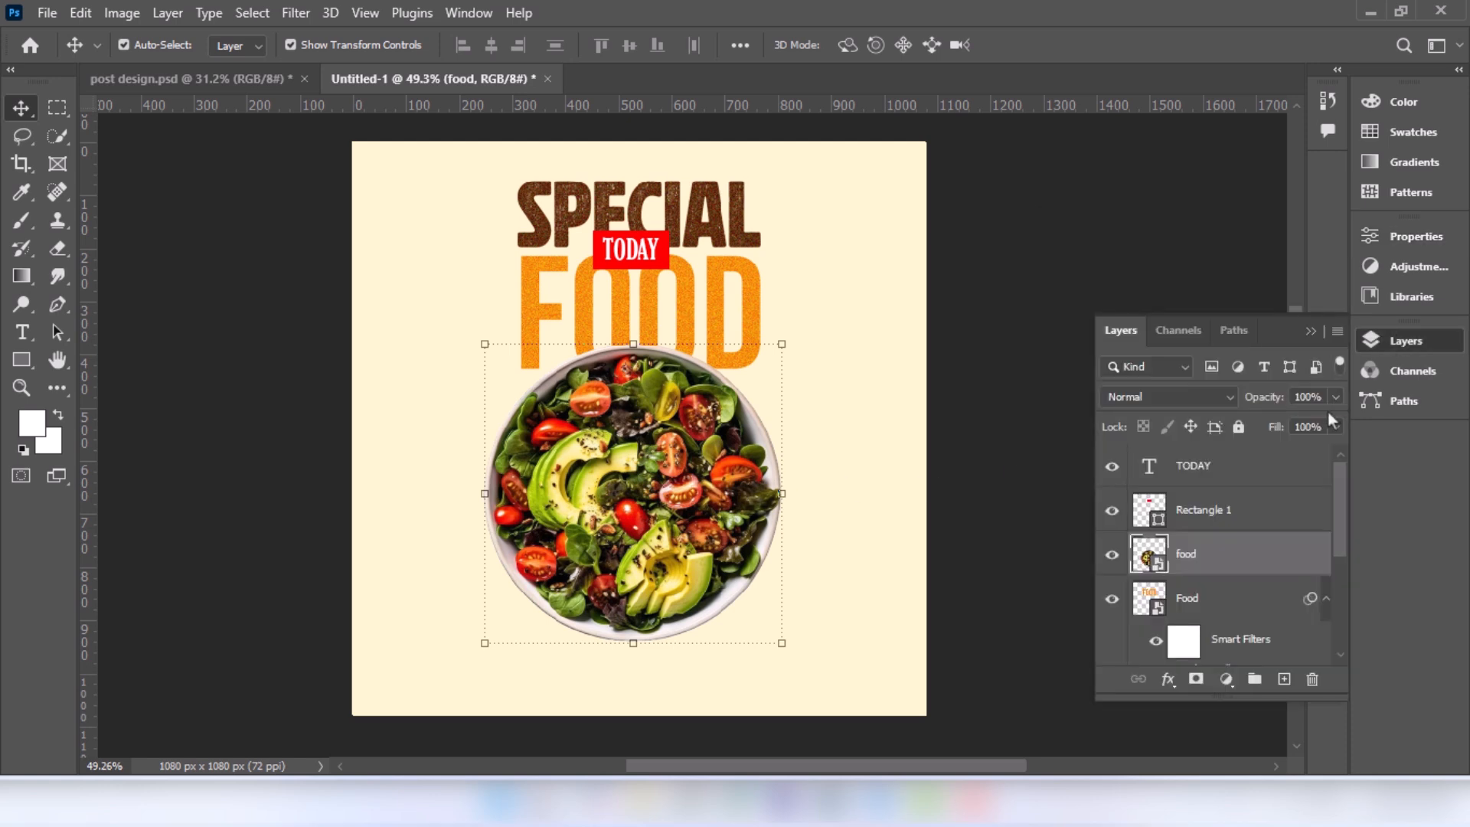
right_click(1258, 565)
left_click(1077, 36)
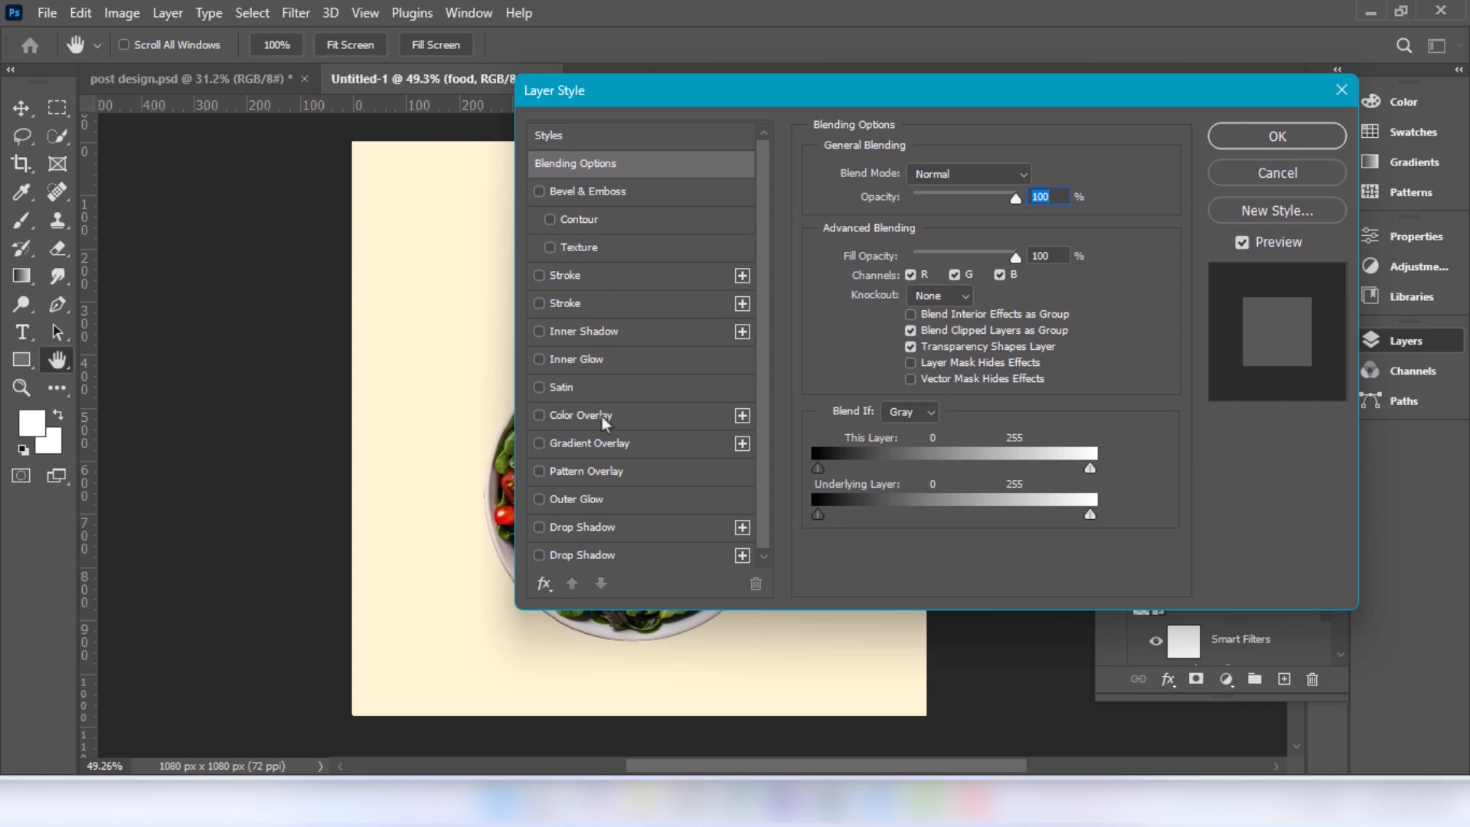
left_click(591, 532)
left_click(541, 553)
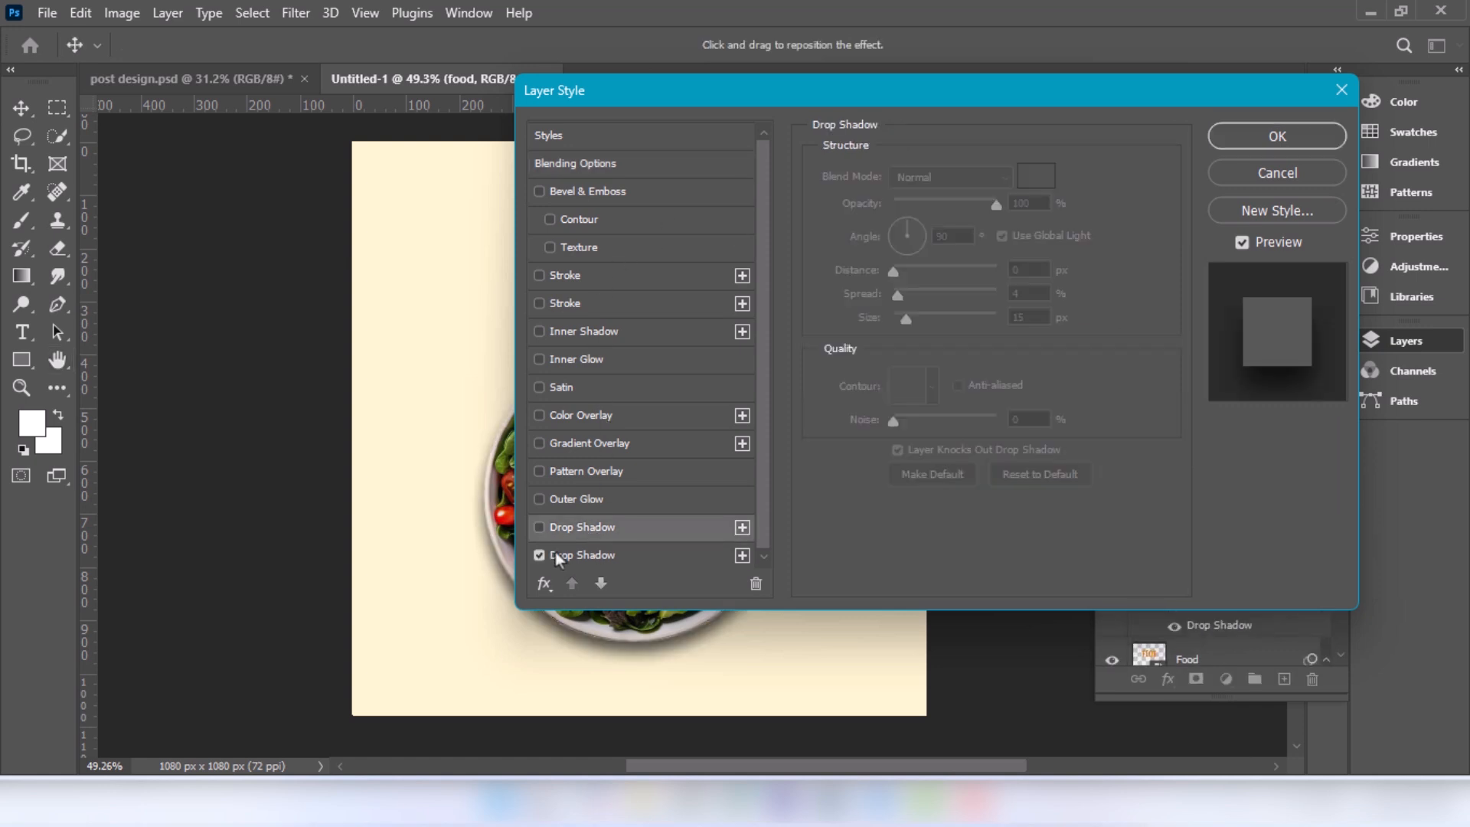
left_click_drag(819, 90, 938, 90)
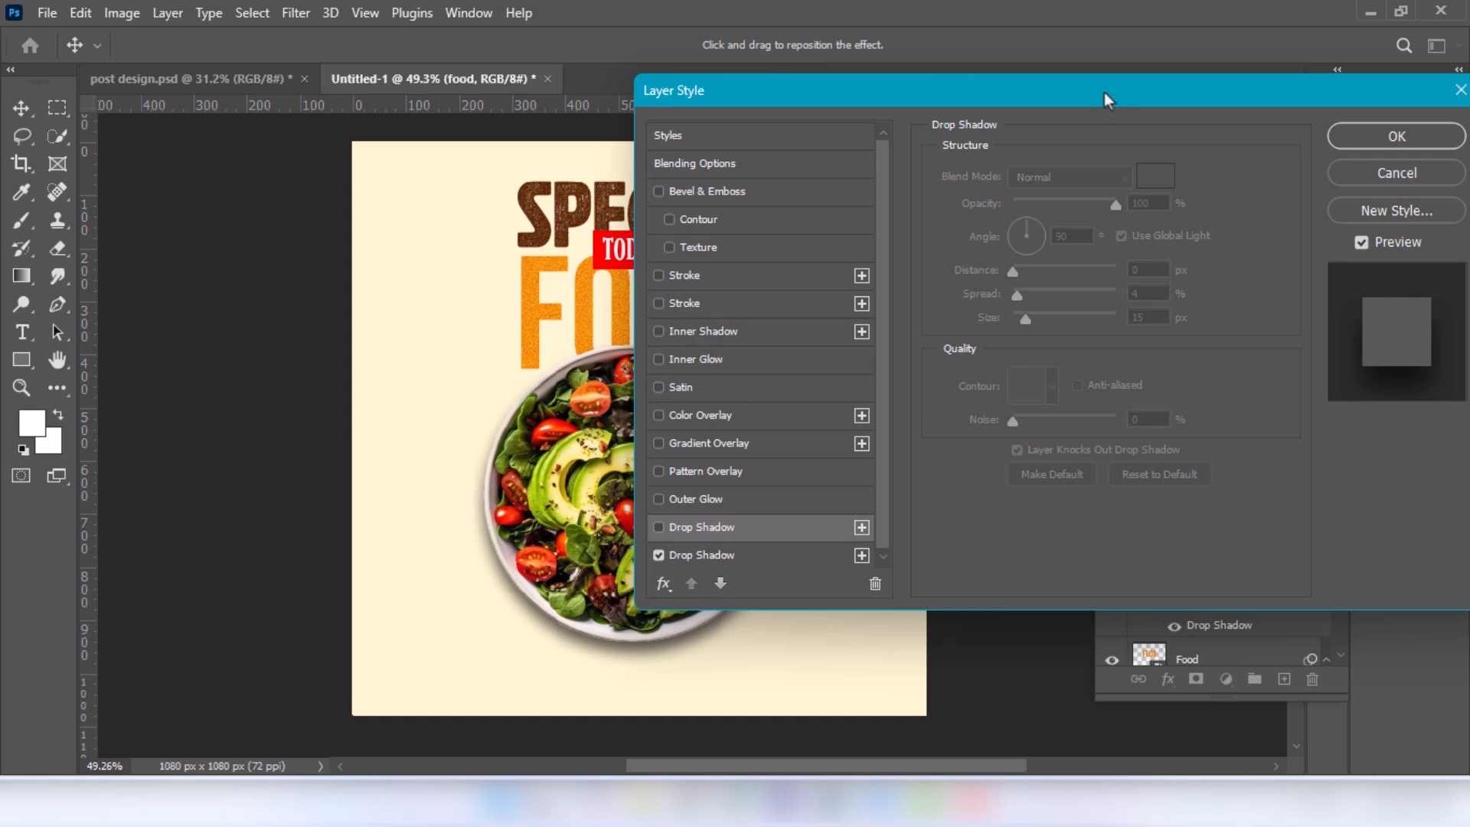
left_click_drag(1104, 98, 1027, 75)
left_click(684, 536)
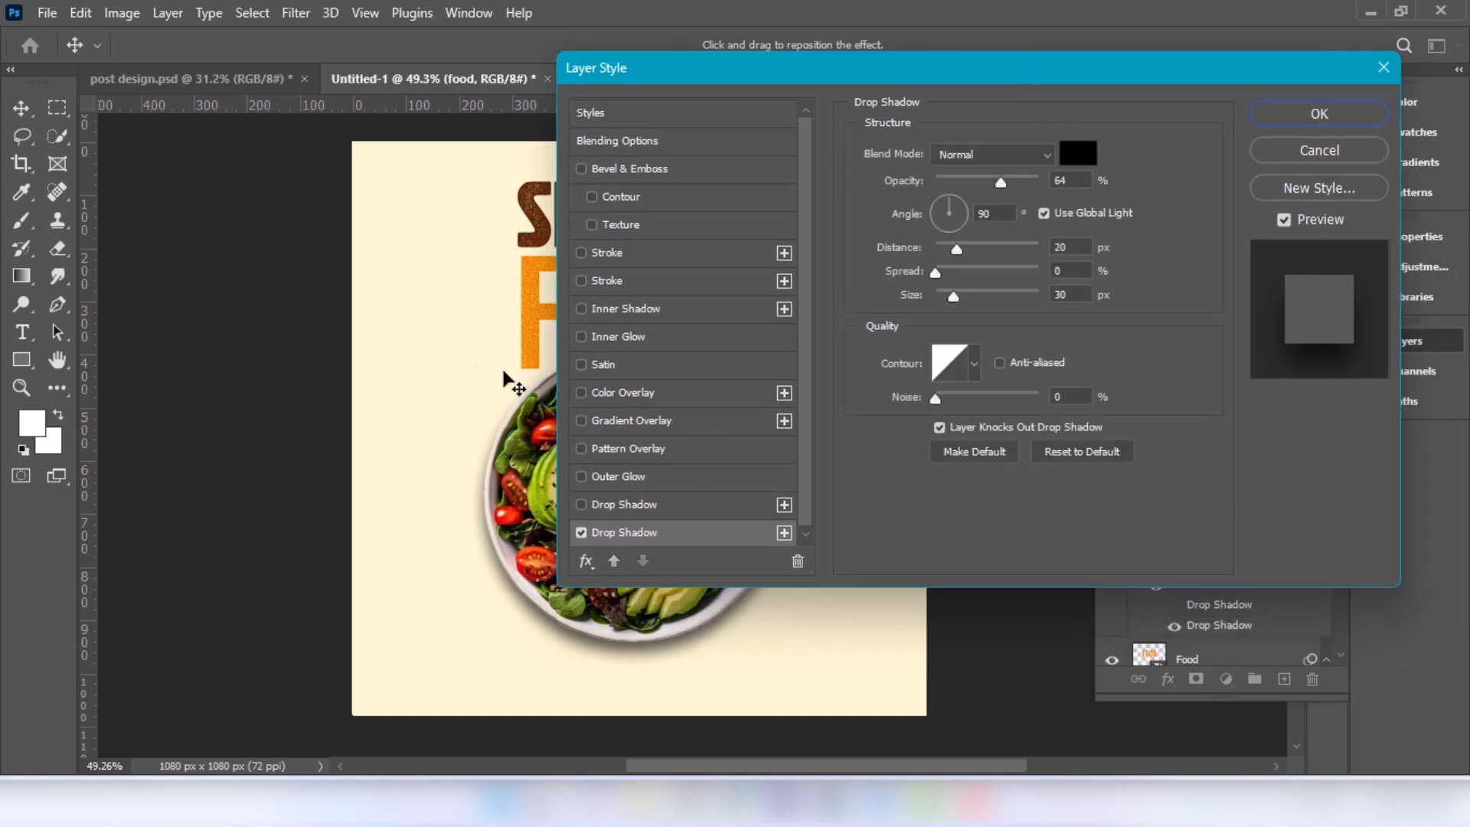
left_click(1348, 112)
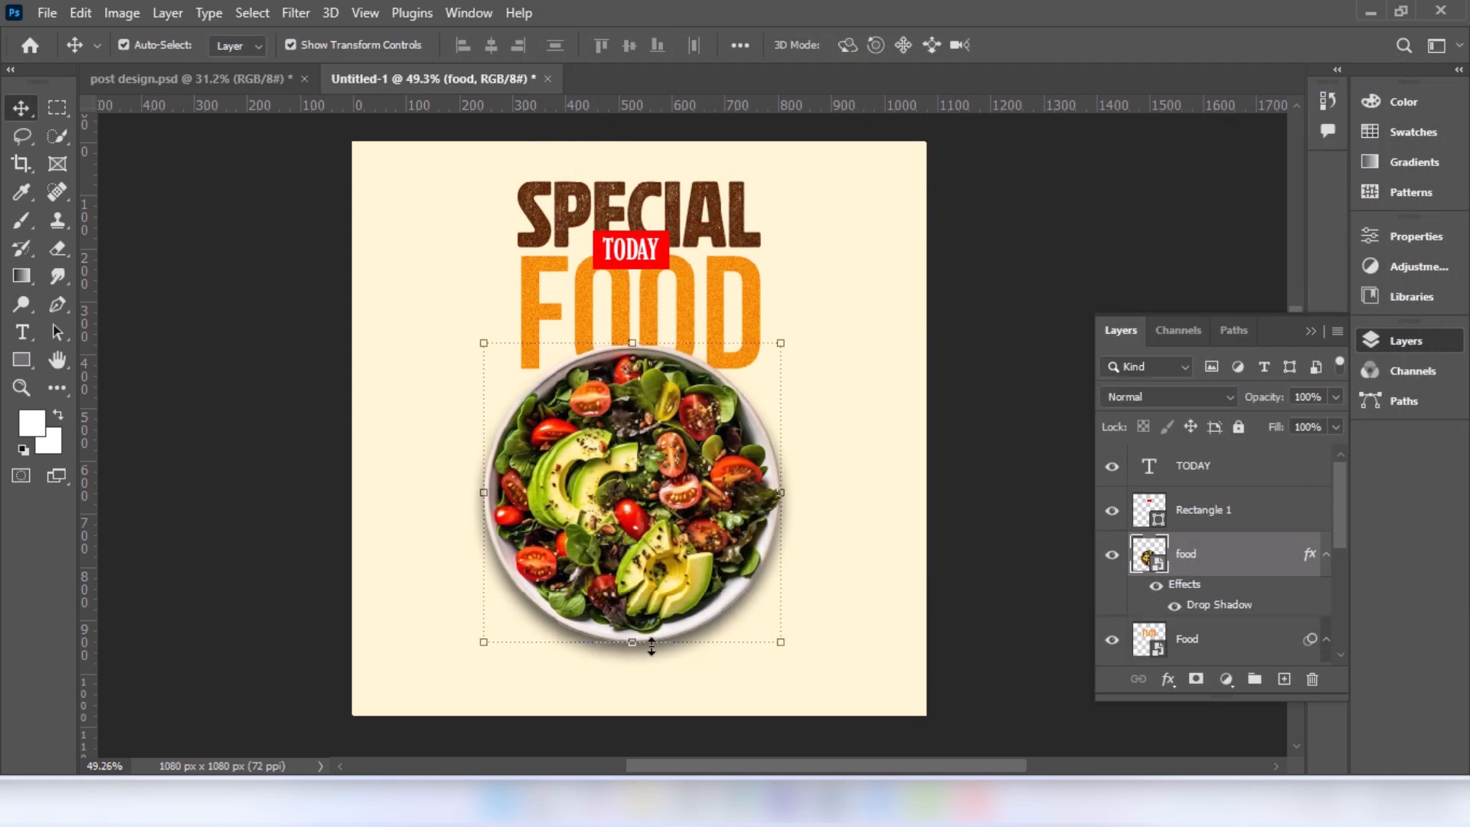
Place the image "red chilli.png" as an embedded object above the "TODAY" text layer
key("alt+bracketright")
key("alt+bracketright")
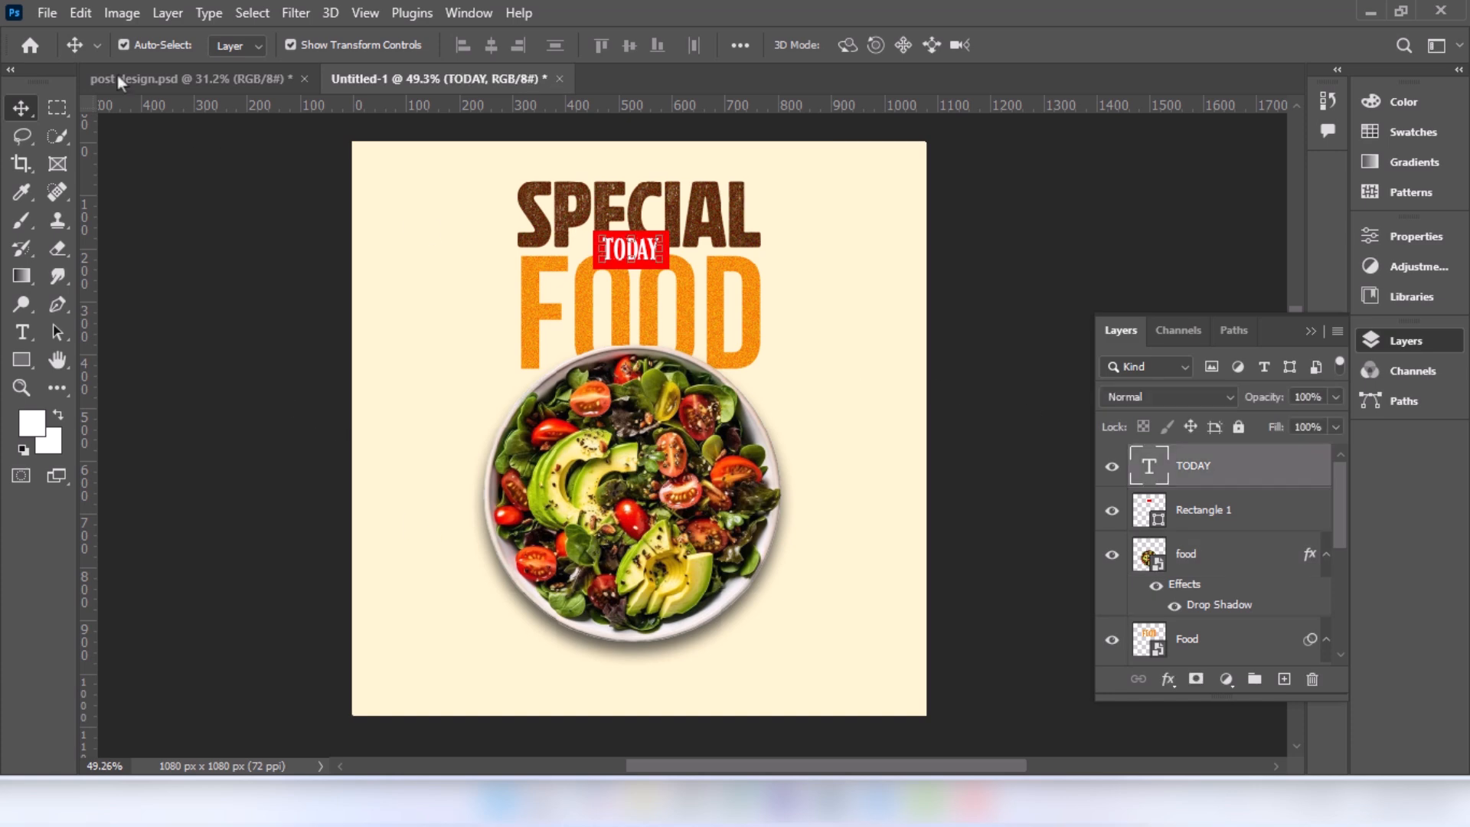
left_click(47, 13)
left_click(120, 417)
left_click(520, 201)
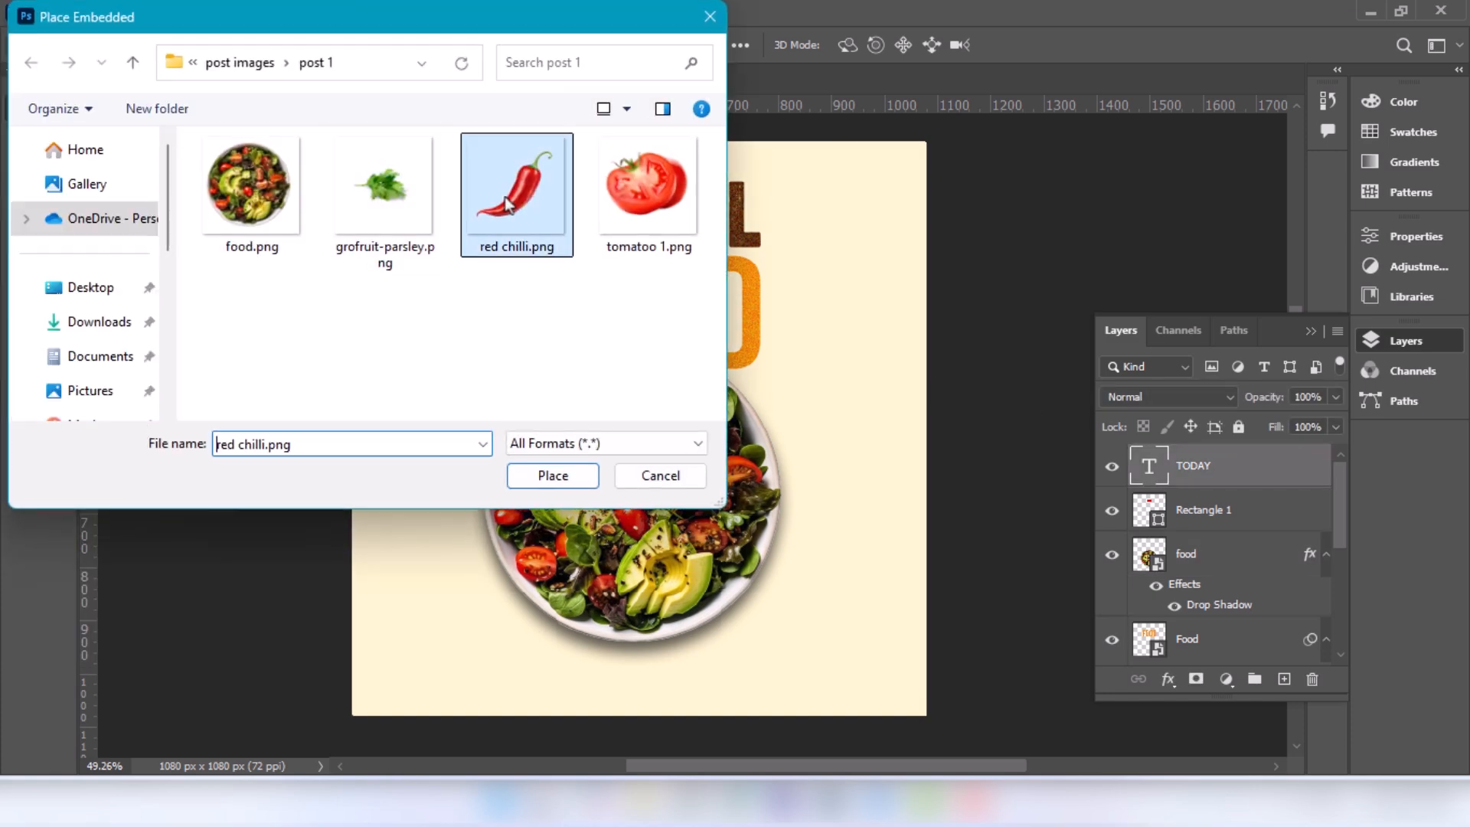
left_click(553, 474)
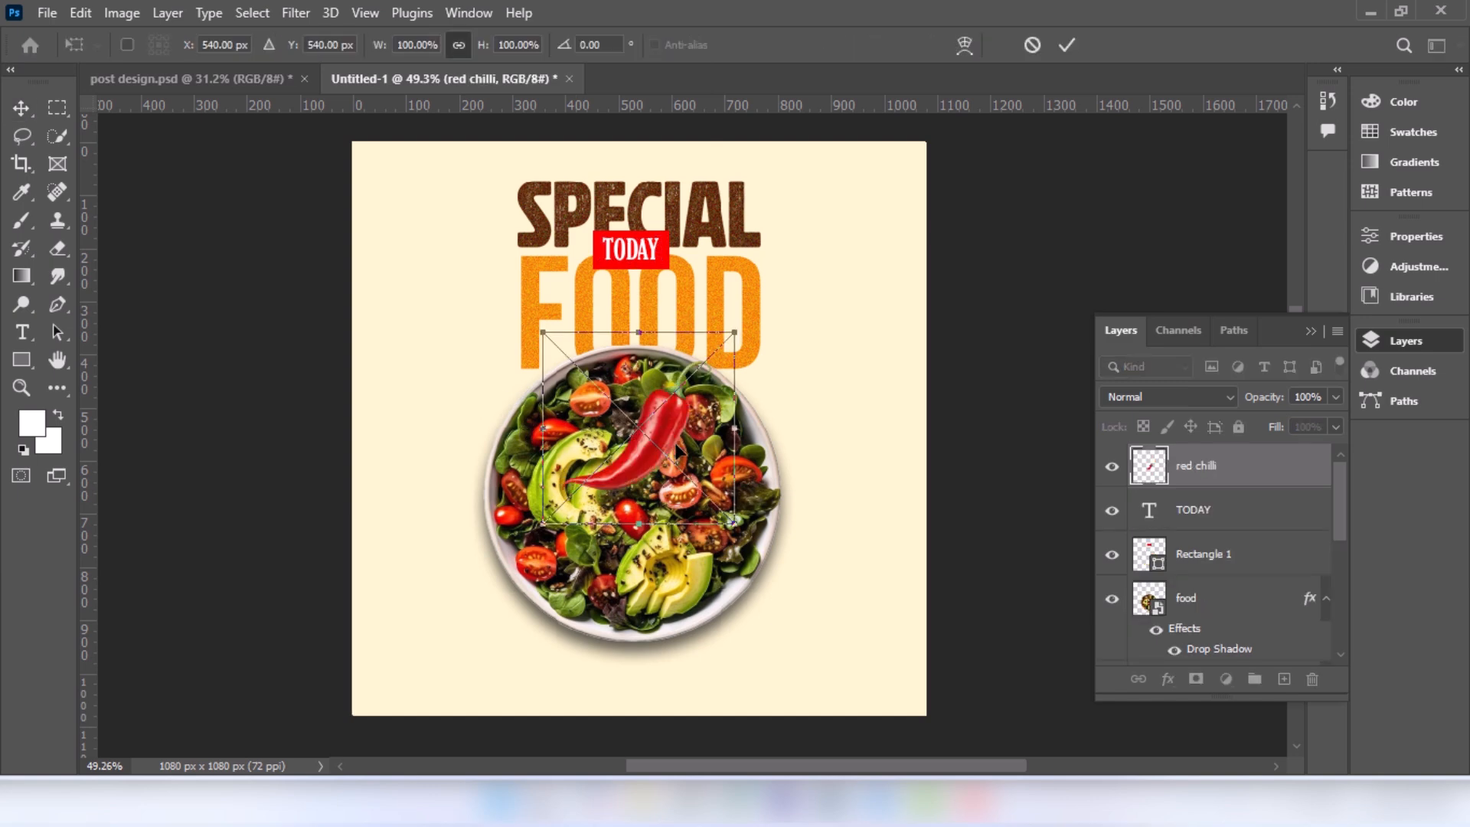
Scale the red chilli to about 47%, rotate it about 26.5° and position it at the lower end of the "D" in "FOOD"
left_click_drag(680, 406, 770, 276)
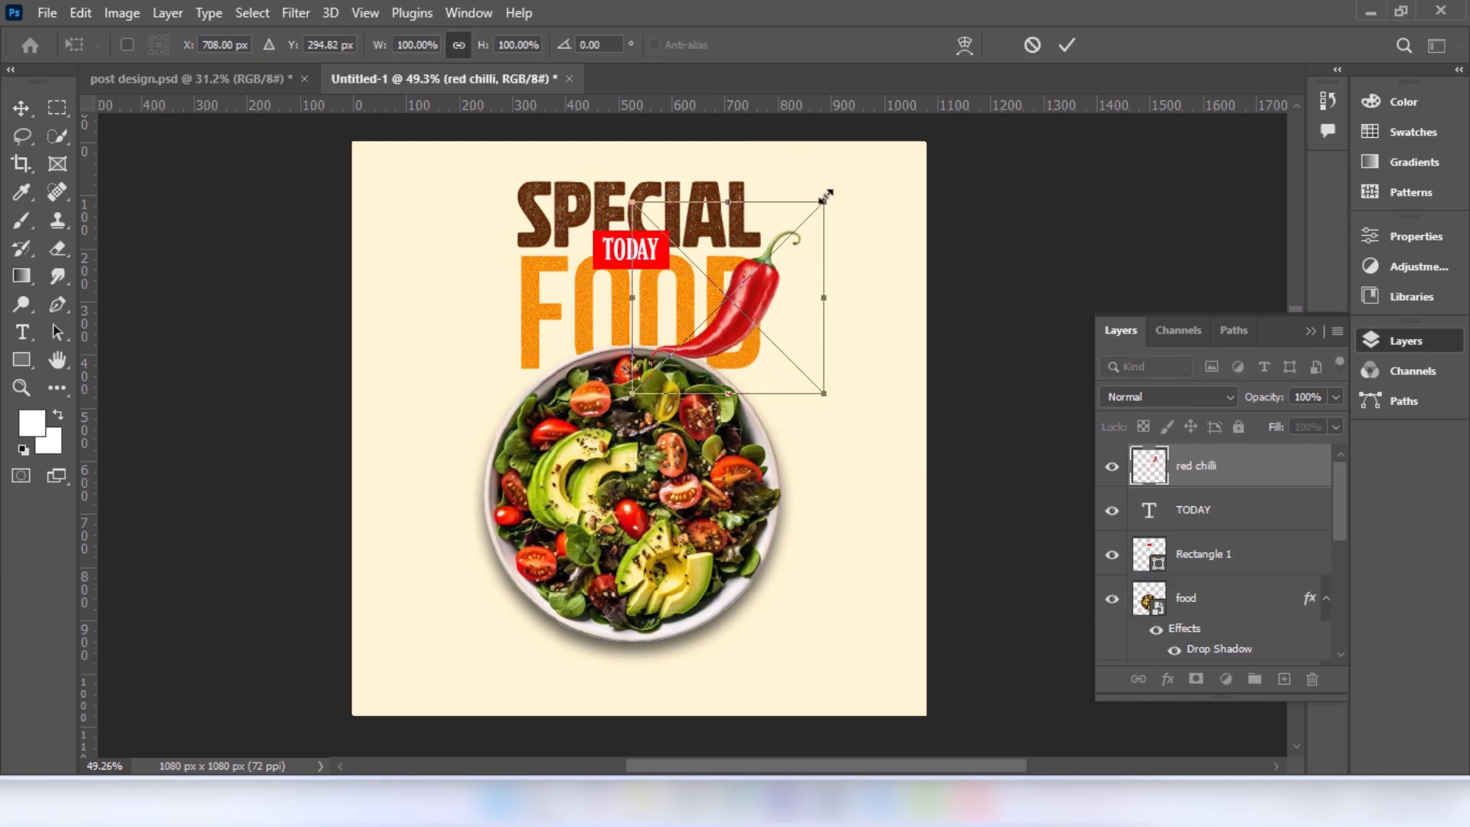
left_click_drag(825, 205, 830, 287)
left_click_drag(764, 332, 772, 356)
left_click_drag(838, 323, 828, 328)
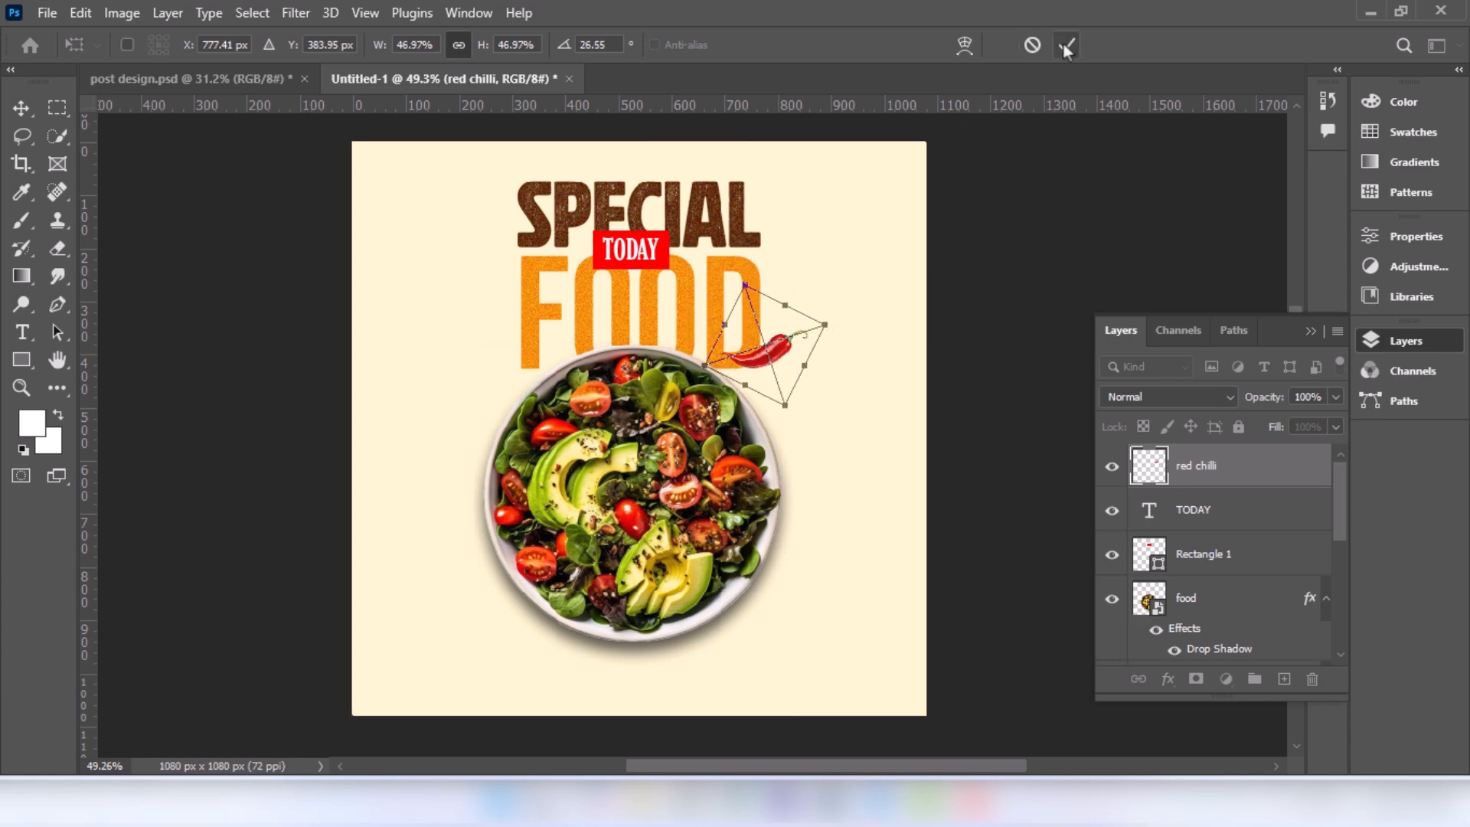
left_click(1067, 47)
Duplicate the red chilli and place the copy to the lower right of the salad bowl
left_click(1011, 282)
left_click(771, 356)
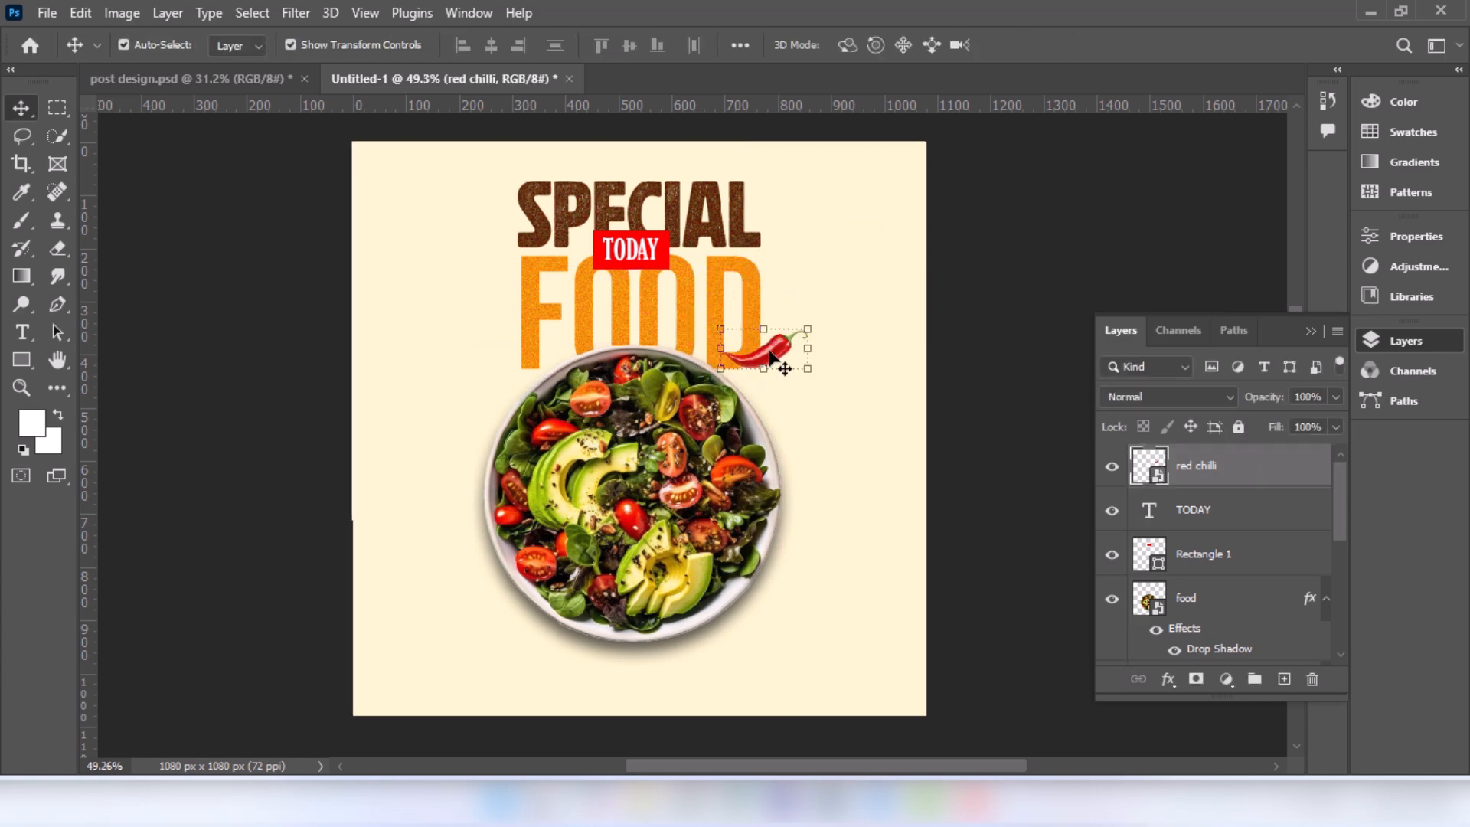
left_click_drag(764, 354, 820, 628)
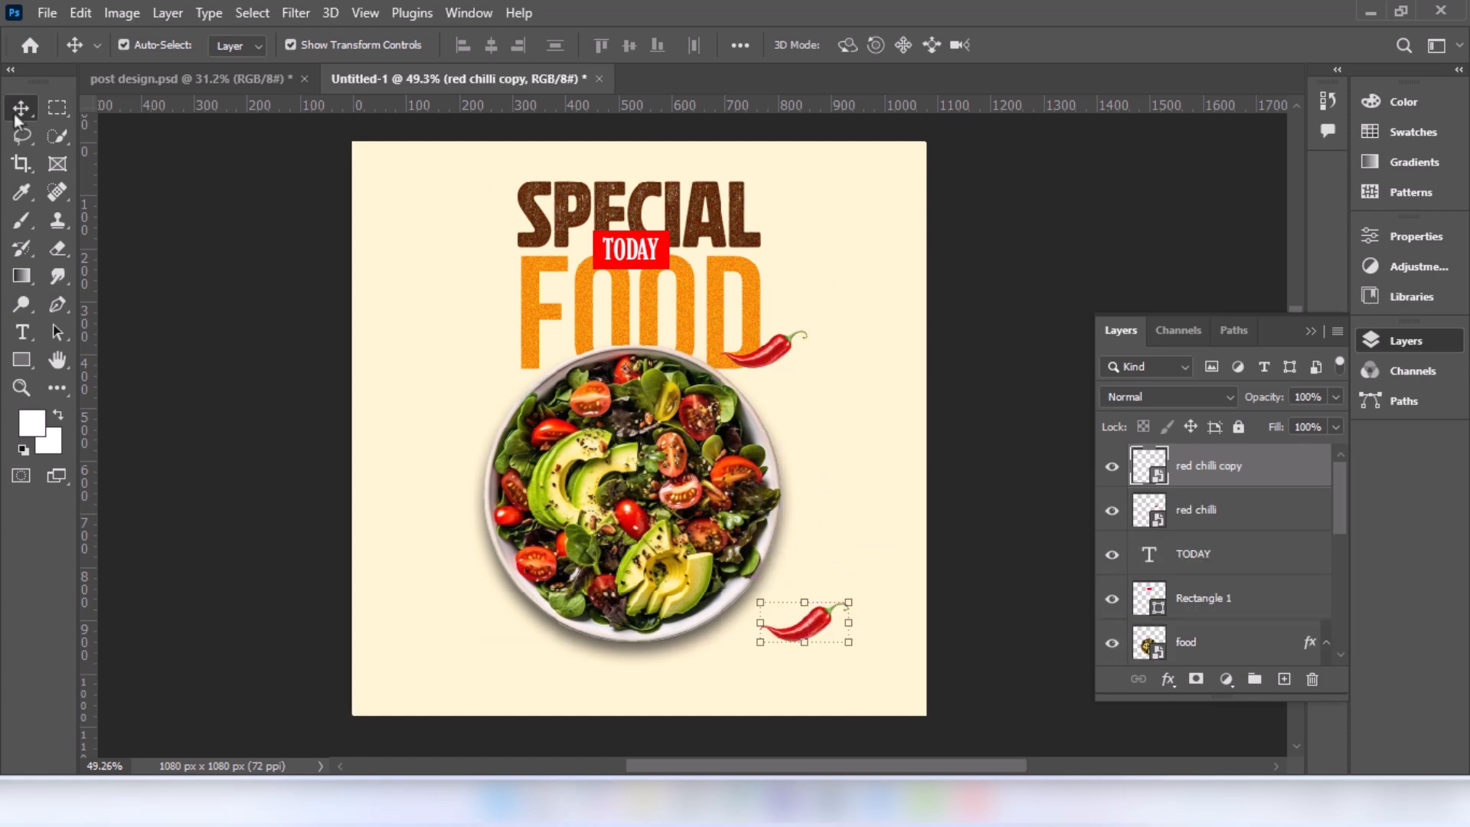
left_click(576, 340)
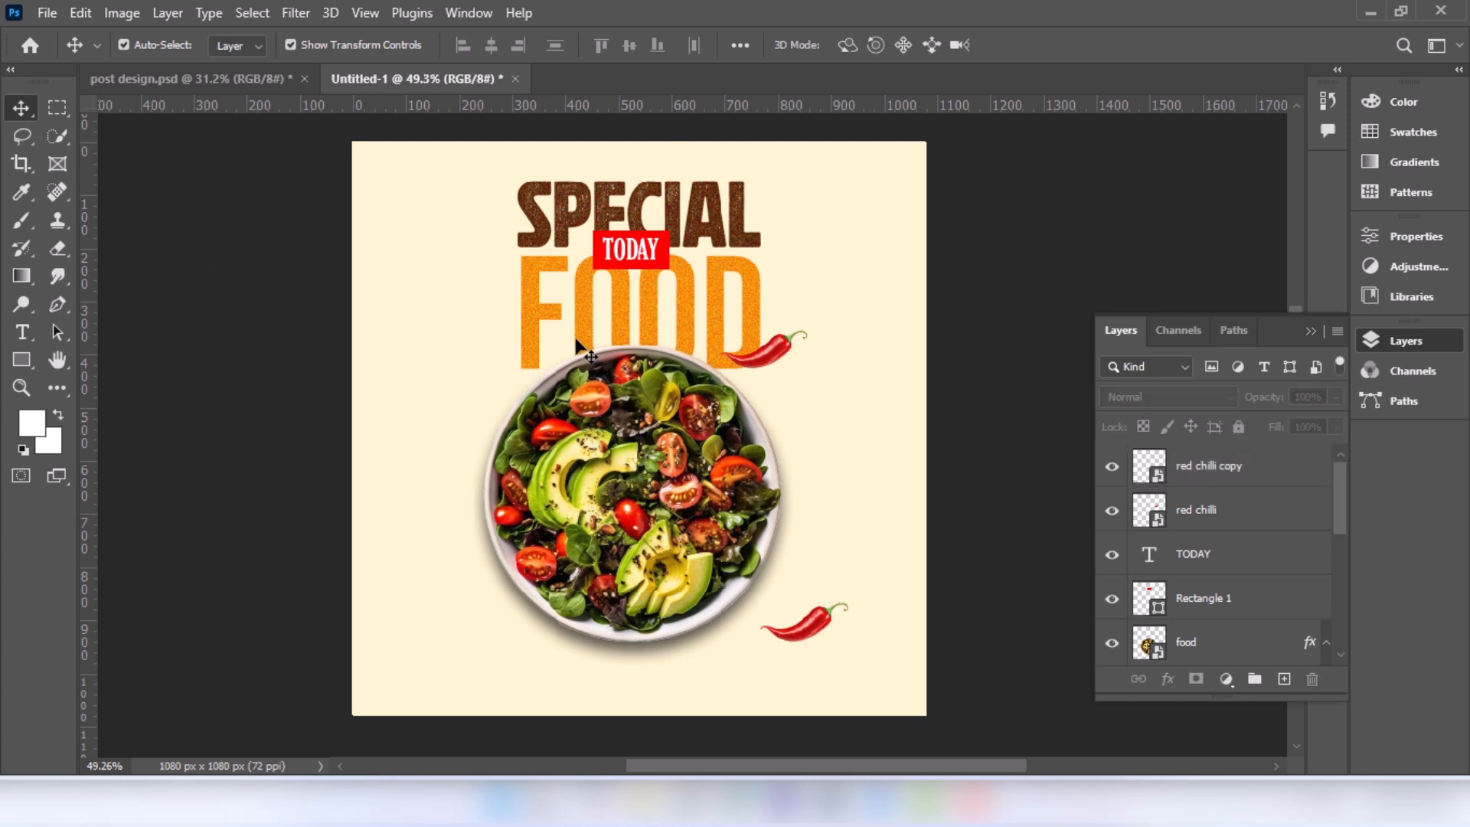
Place "tomatoo 1.png" as an embedded image, scaled to about 55%, to the right of the "SPECIAL" heading
left_click(55, 19)
left_click(142, 421)
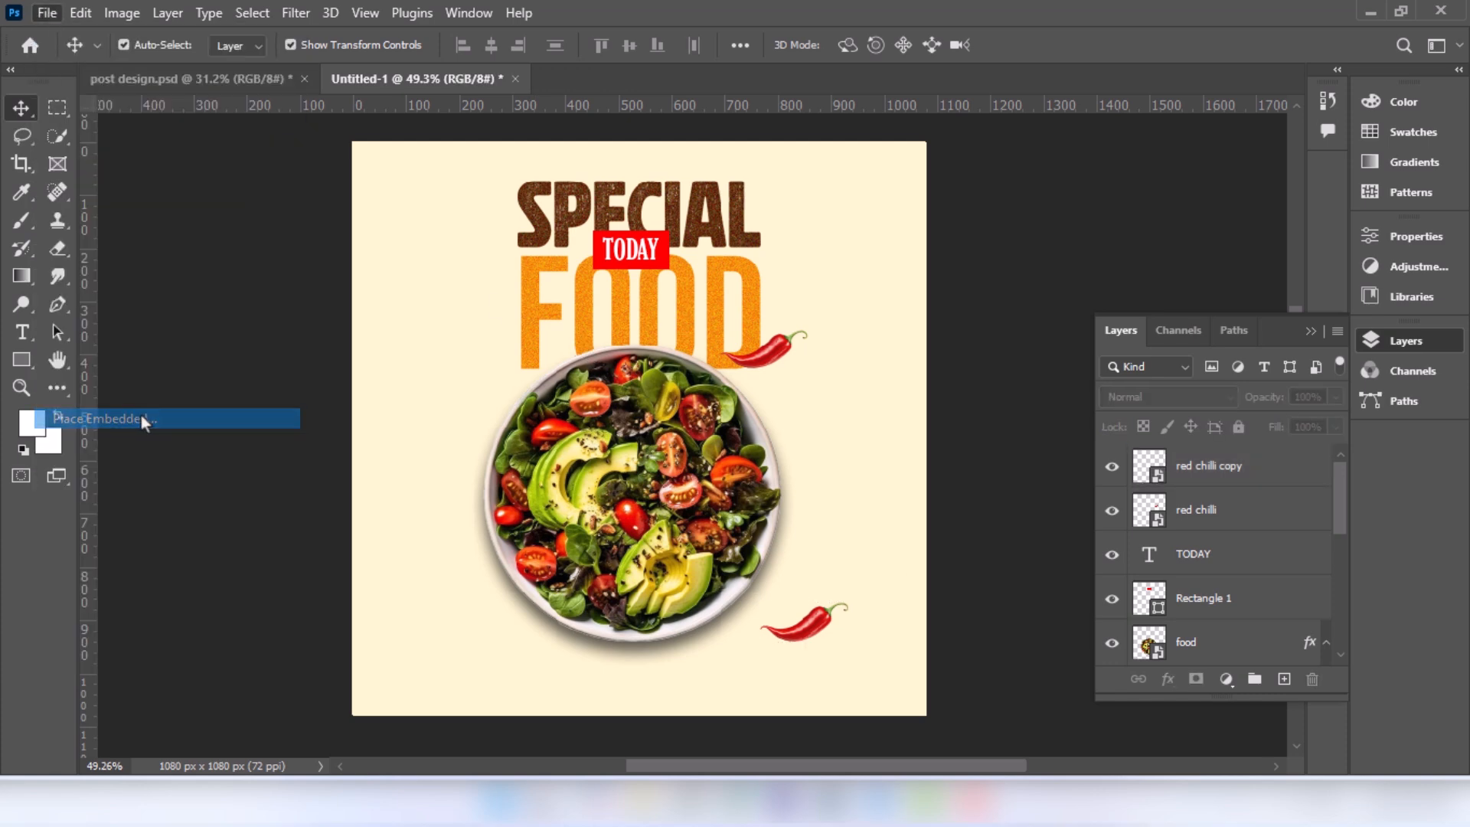
left_click(647, 191)
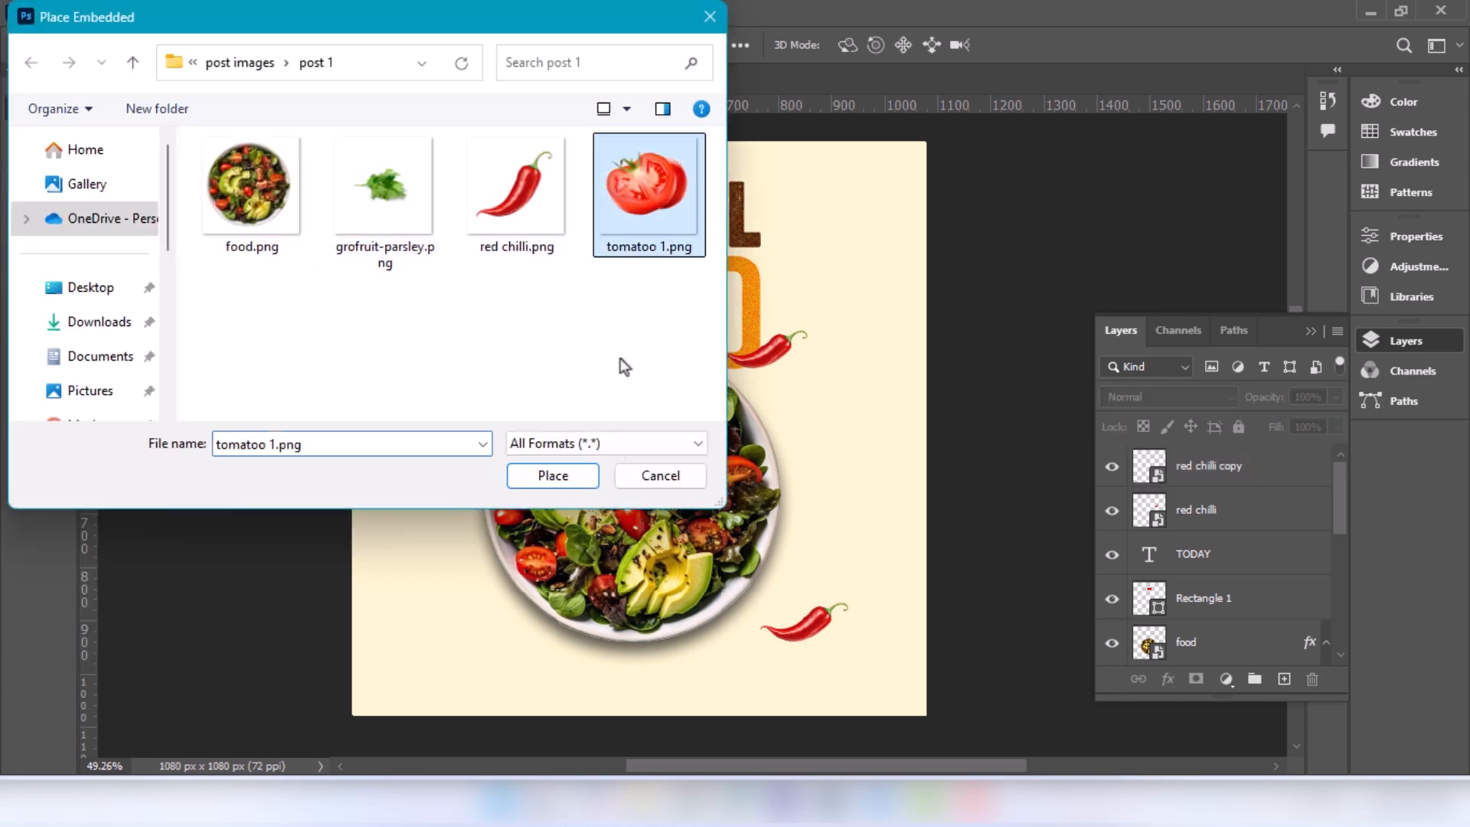
left_click(553, 476)
left_click_drag(657, 409, 851, 253)
left_click(1067, 46)
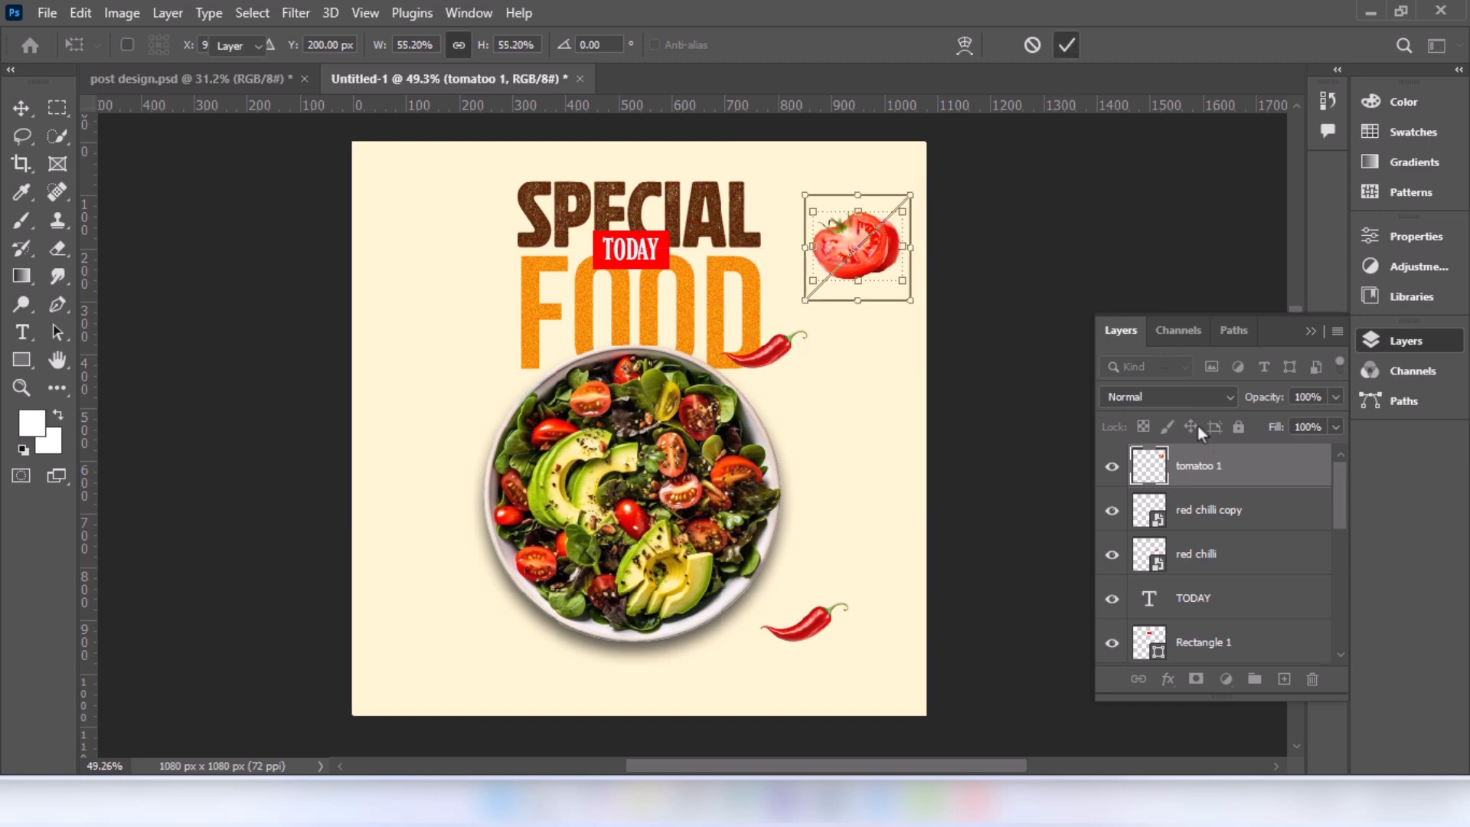
Add a drop shadow with 64% opacity, 20 px distance and 30 px size to the tomato, and duplicate it left of "FOOD"
right_click(1213, 466)
left_click(1013, 34)
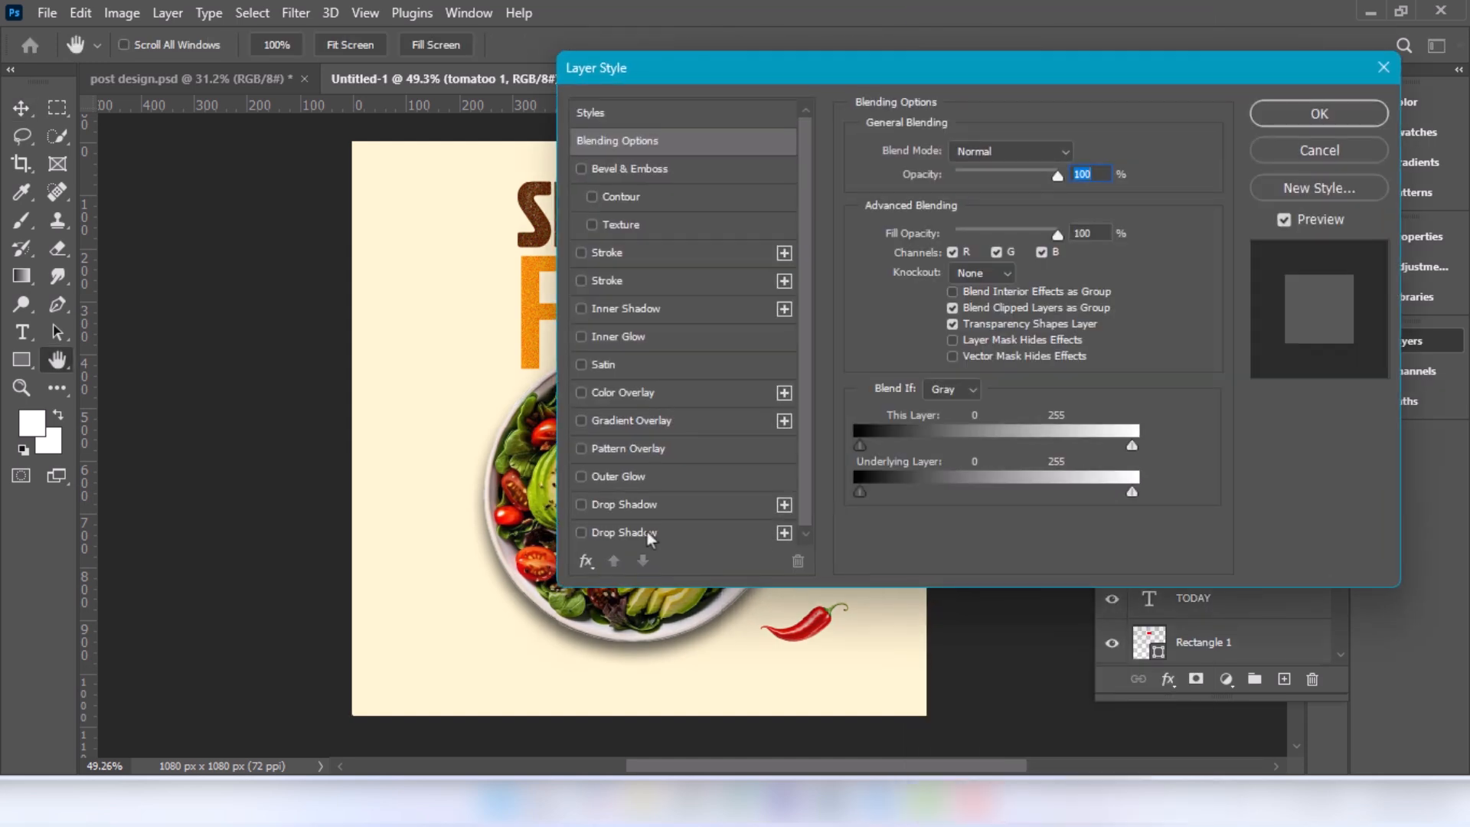
left_click(636, 532)
left_click_drag(786, 78, 679, 353)
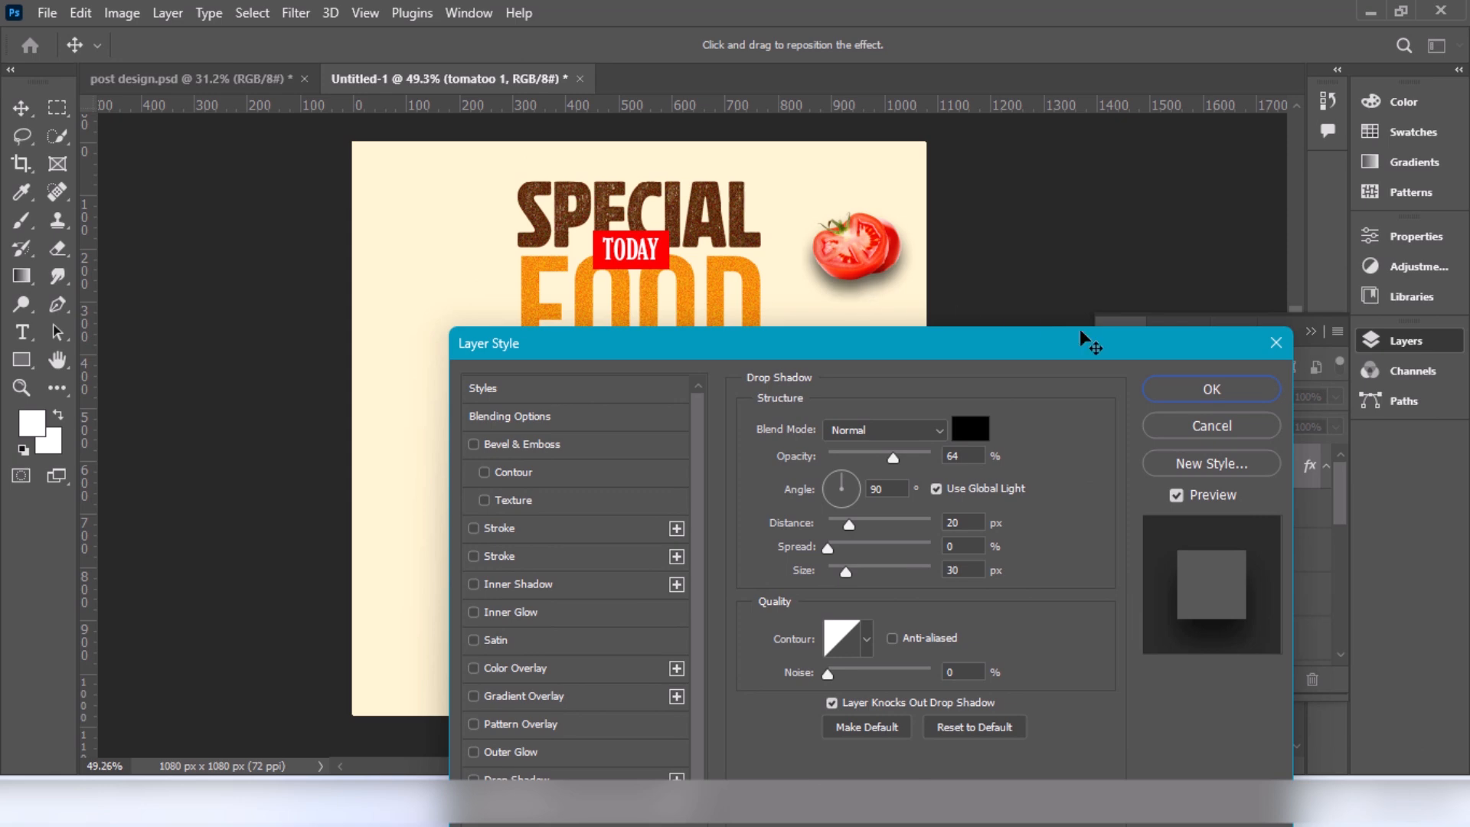
left_click(1210, 391)
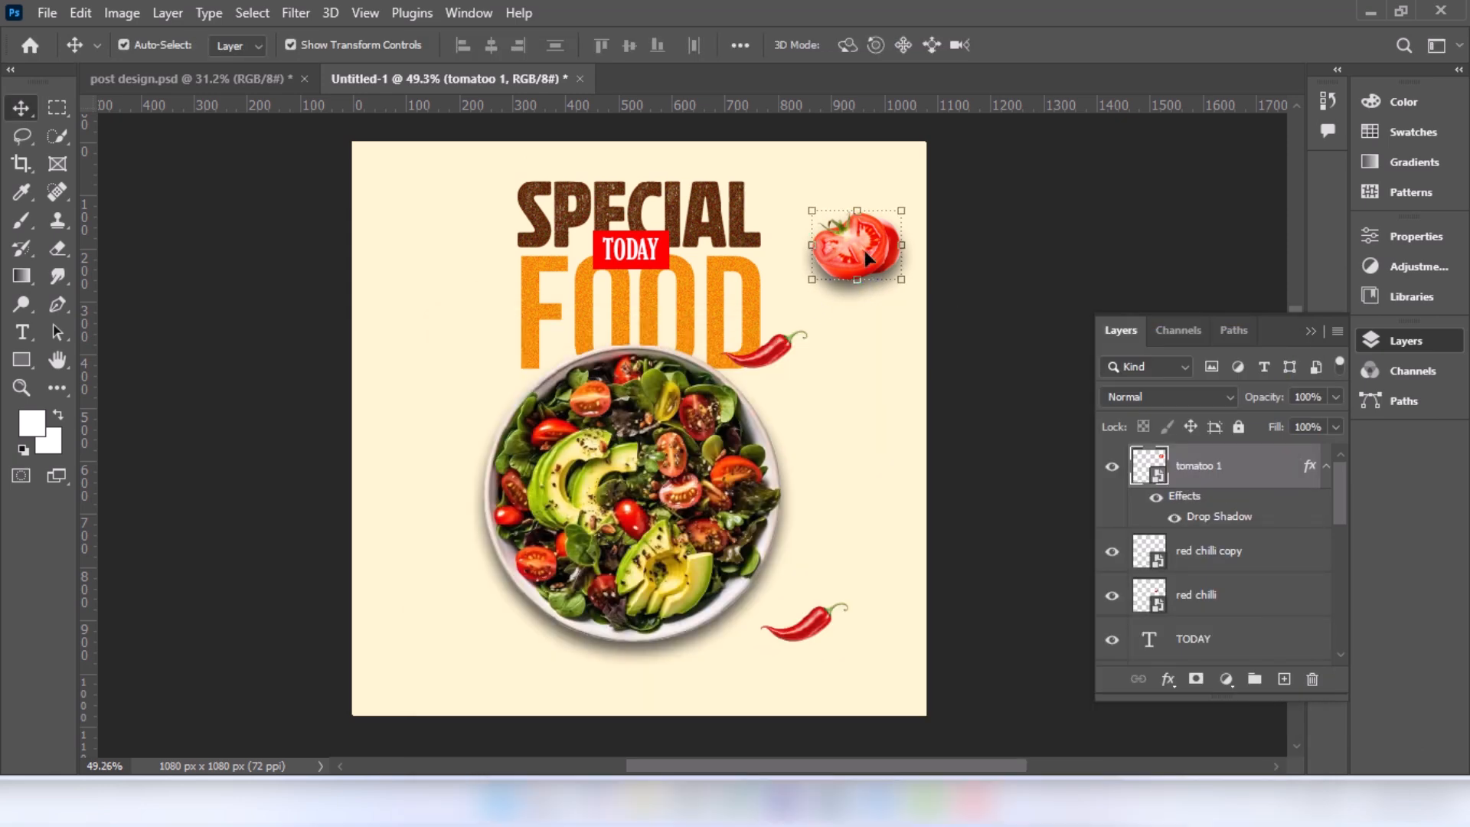
left_click_drag(456, 345, 438, 364)
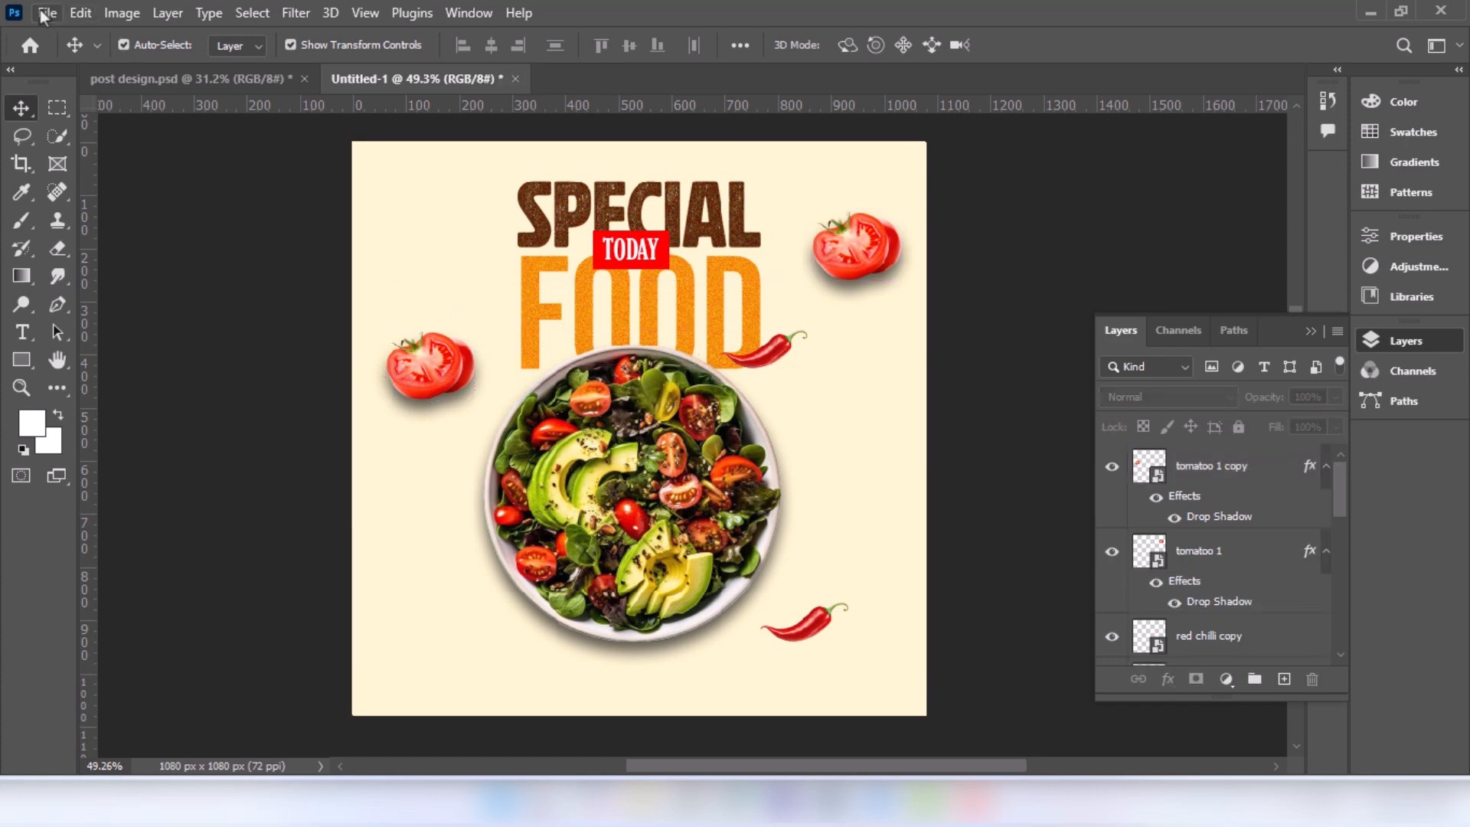
Place "grofruit-parsley.png" as an embedded image, shrink it to a small sprig and position it at the left edge of the heading
left_click(44, 15)
left_click(131, 418)
left_click(381, 236)
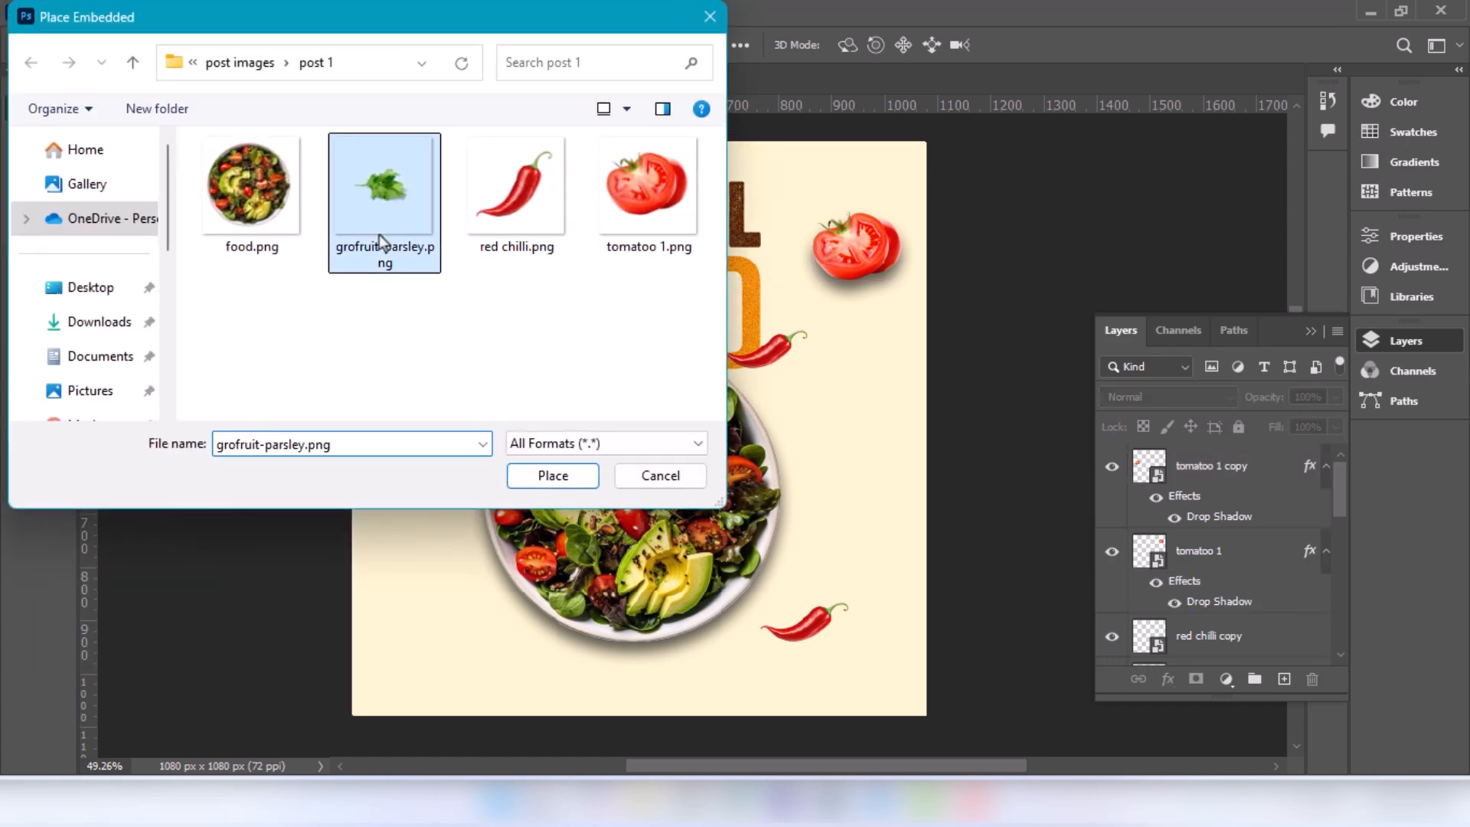
left_click(520, 484)
left_click_drag(594, 349, 660, 260)
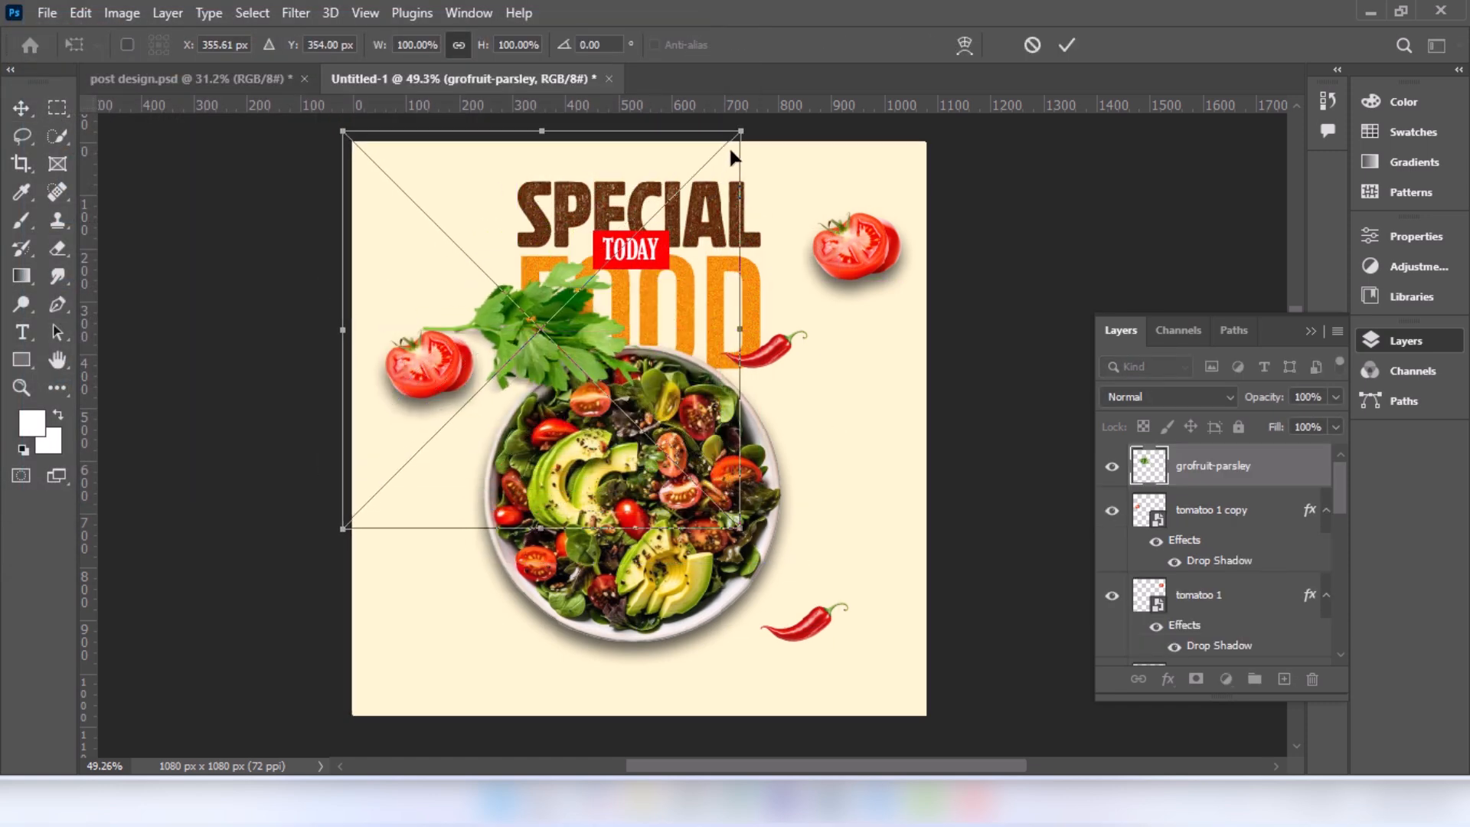
left_click_drag(741, 133, 233, 553)
left_click_drag(424, 472, 529, 276)
Duplicate the parsley sprig twice, placing one copy on each side of the salad bowl with the left one smaller
left_click_drag(449, 252, 396, 461)
key("Return")
left_click(399, 517)
left_click_drag(442, 463, 441, 438)
key("Return")
Shrink the tomato left of "FOOD" slightly
left_click_drag(429, 366, 387, 346)
left_click(378, 349)
left_click(23, 108)
Add the text "YOUR LOGO" in the canvas's upper-left corner, coloured #5e4900 as sampled from the "SPECIAL" heading
scroll(630, 505, "down", 3)
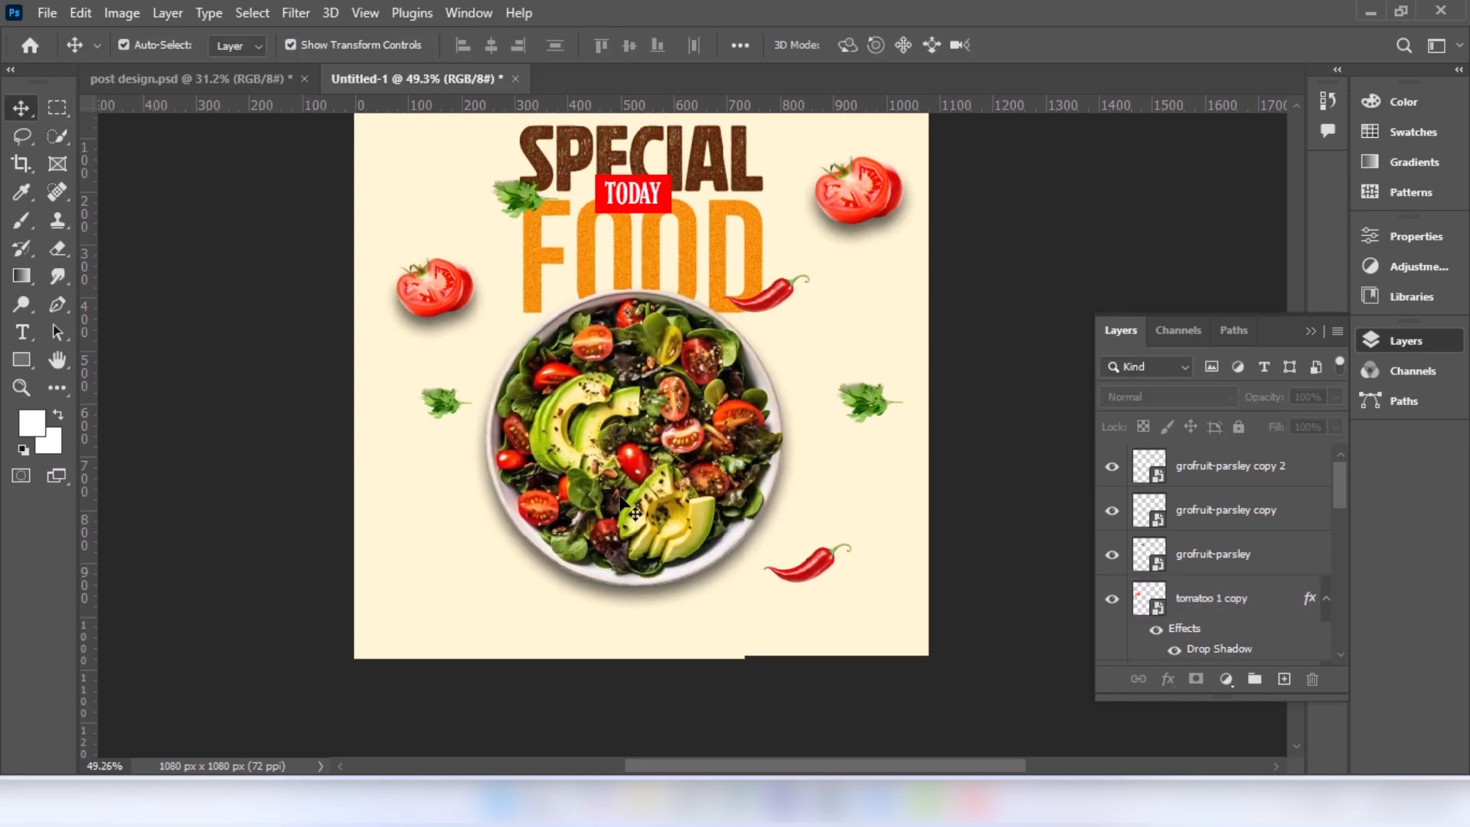
left_click_drag(496, 331, 487, 364)
left_click(22, 332)
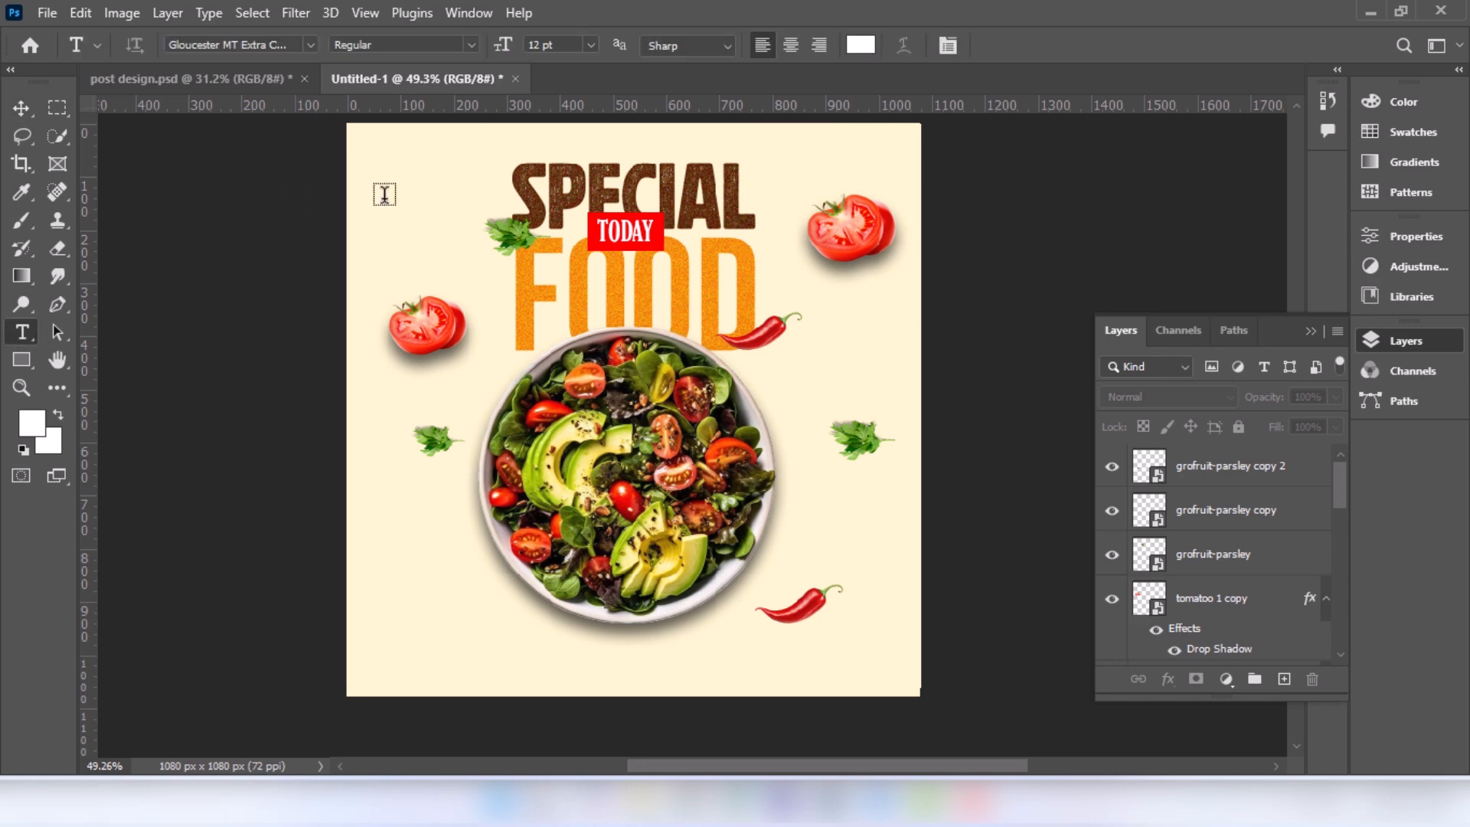
left_click(857, 48)
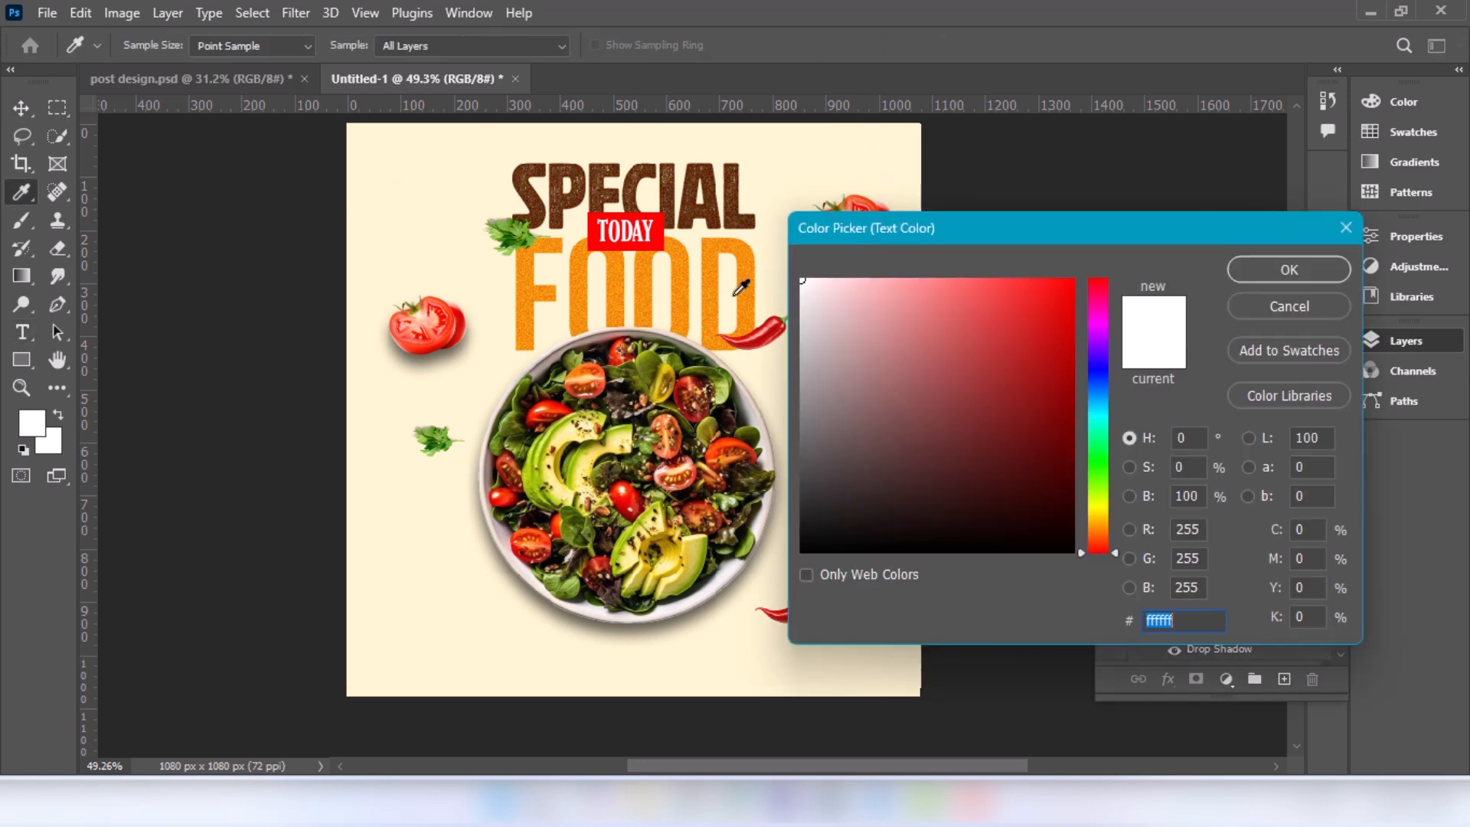
left_click(676, 187)
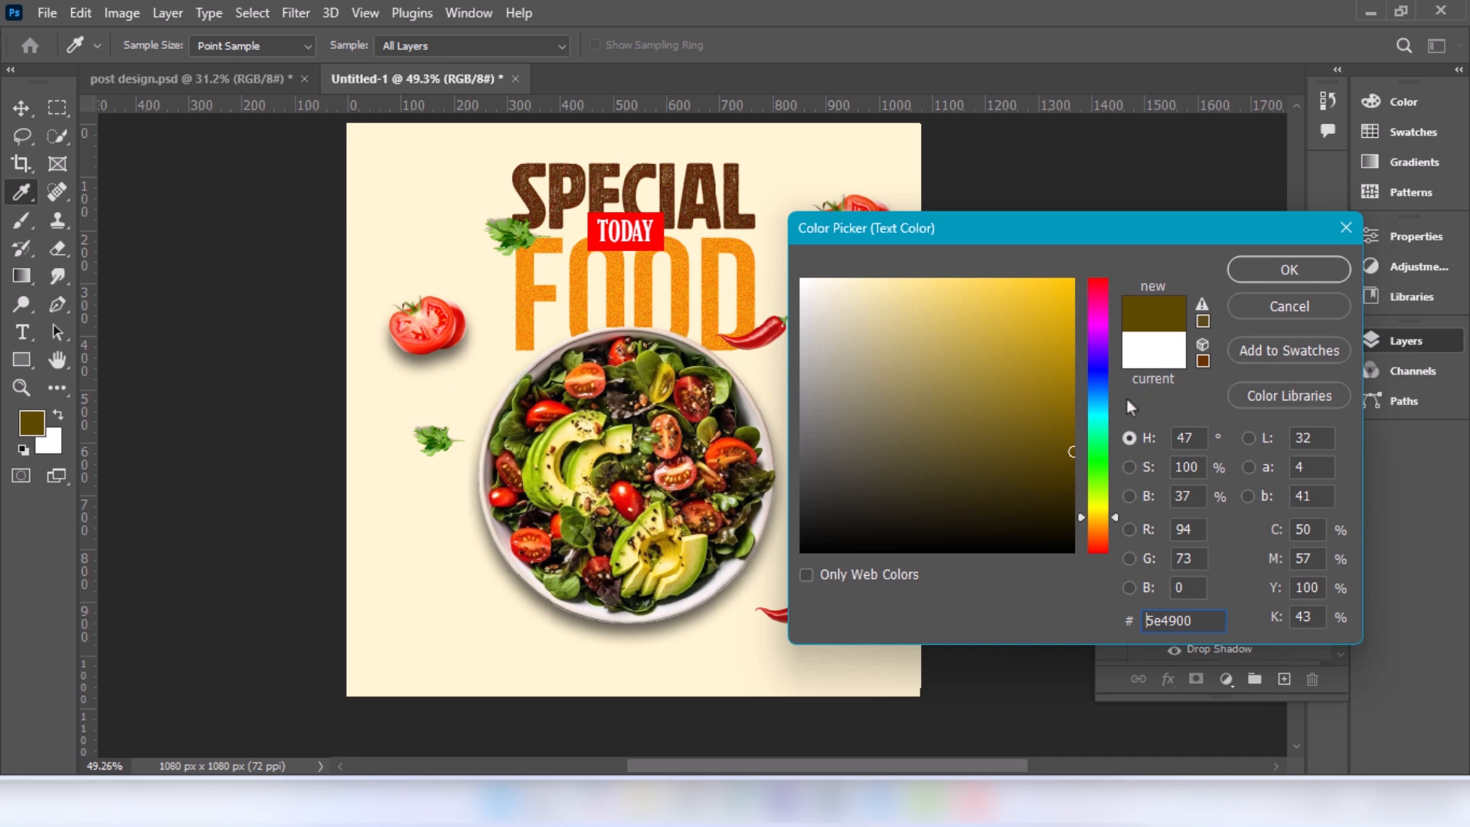
left_click(1263, 274)
left_click(373, 173)
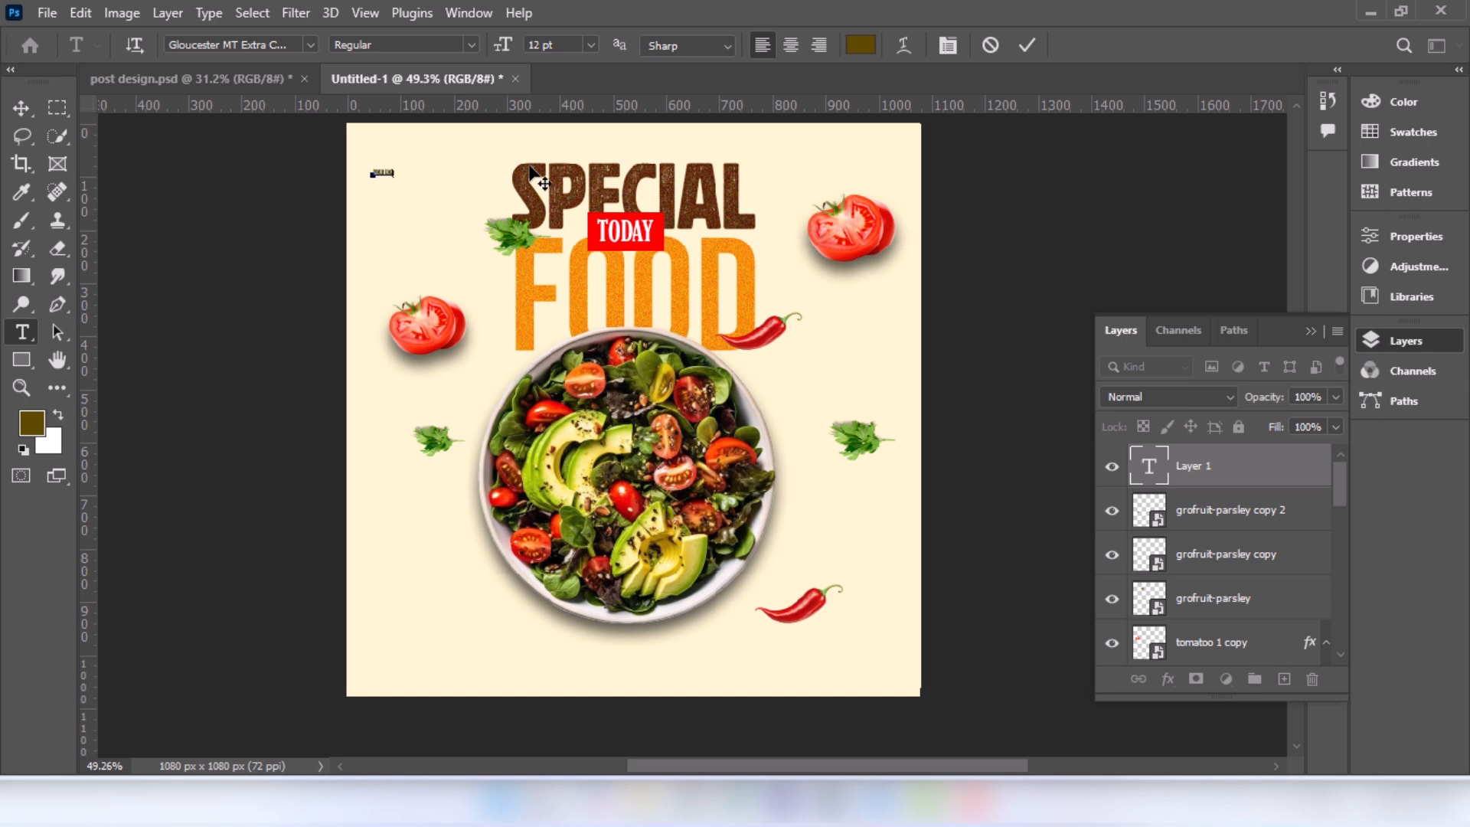
Enlarge the "YOUR LOGO" text proportionally to about 267%, keeping it in the canvas's upper-left corner
left_click(21, 107)
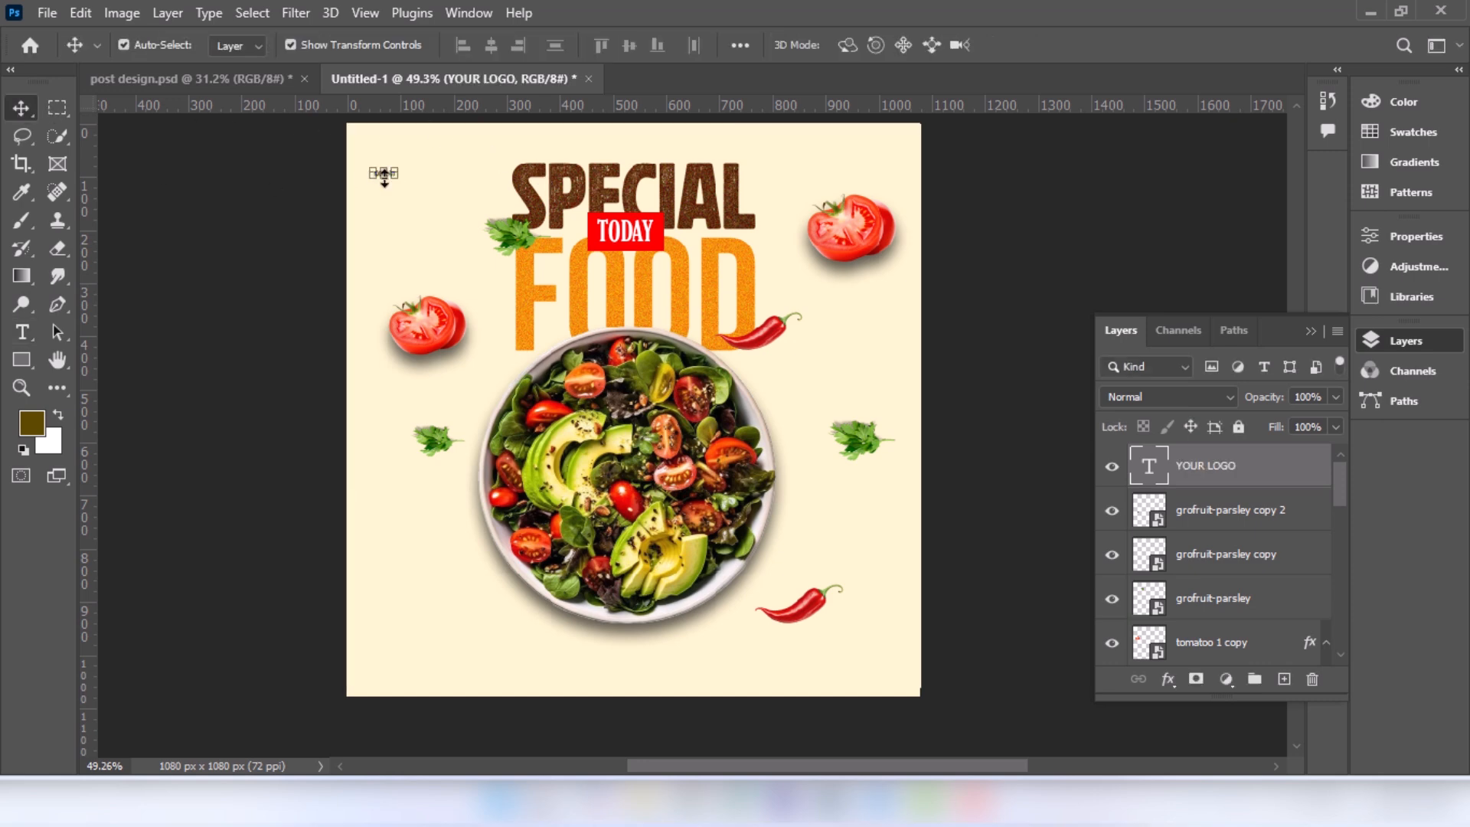
left_click_drag(397, 174, 434, 199)
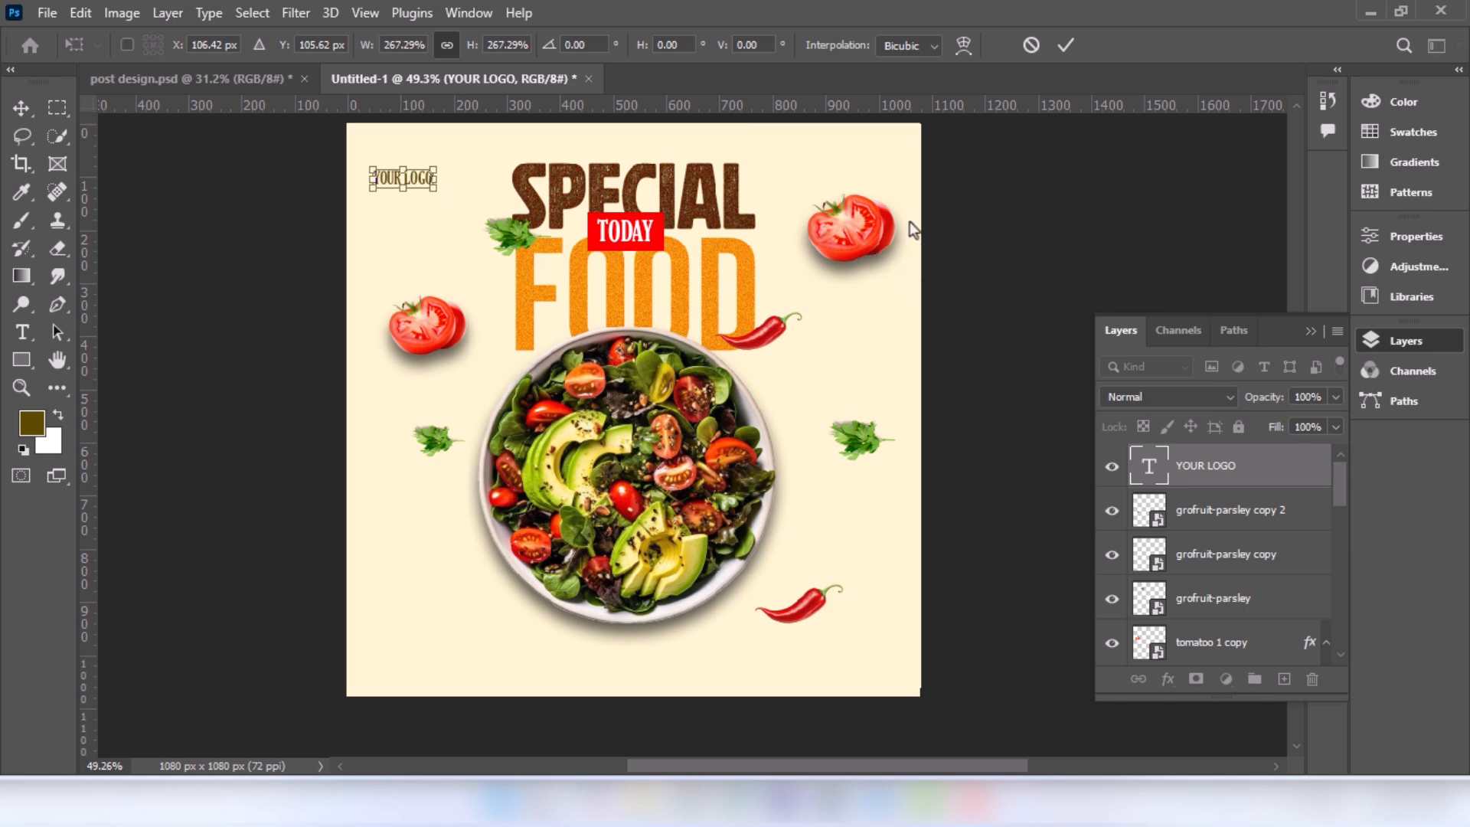
left_click(1064, 46)
Set the "YOUR LOGO" text's font to Inter ExtraBold
left_click(1414, 236)
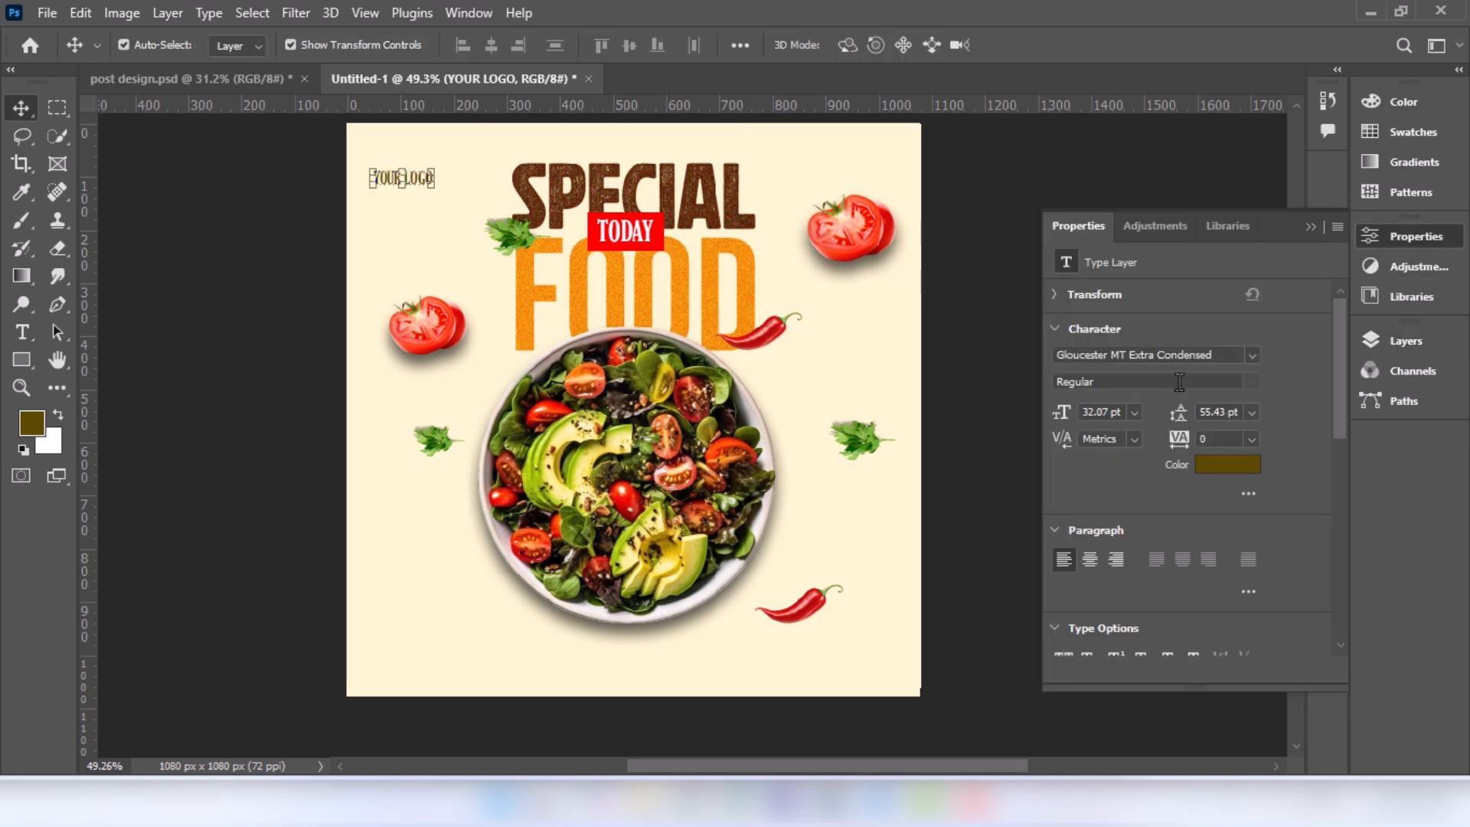
left_click(1256, 355)
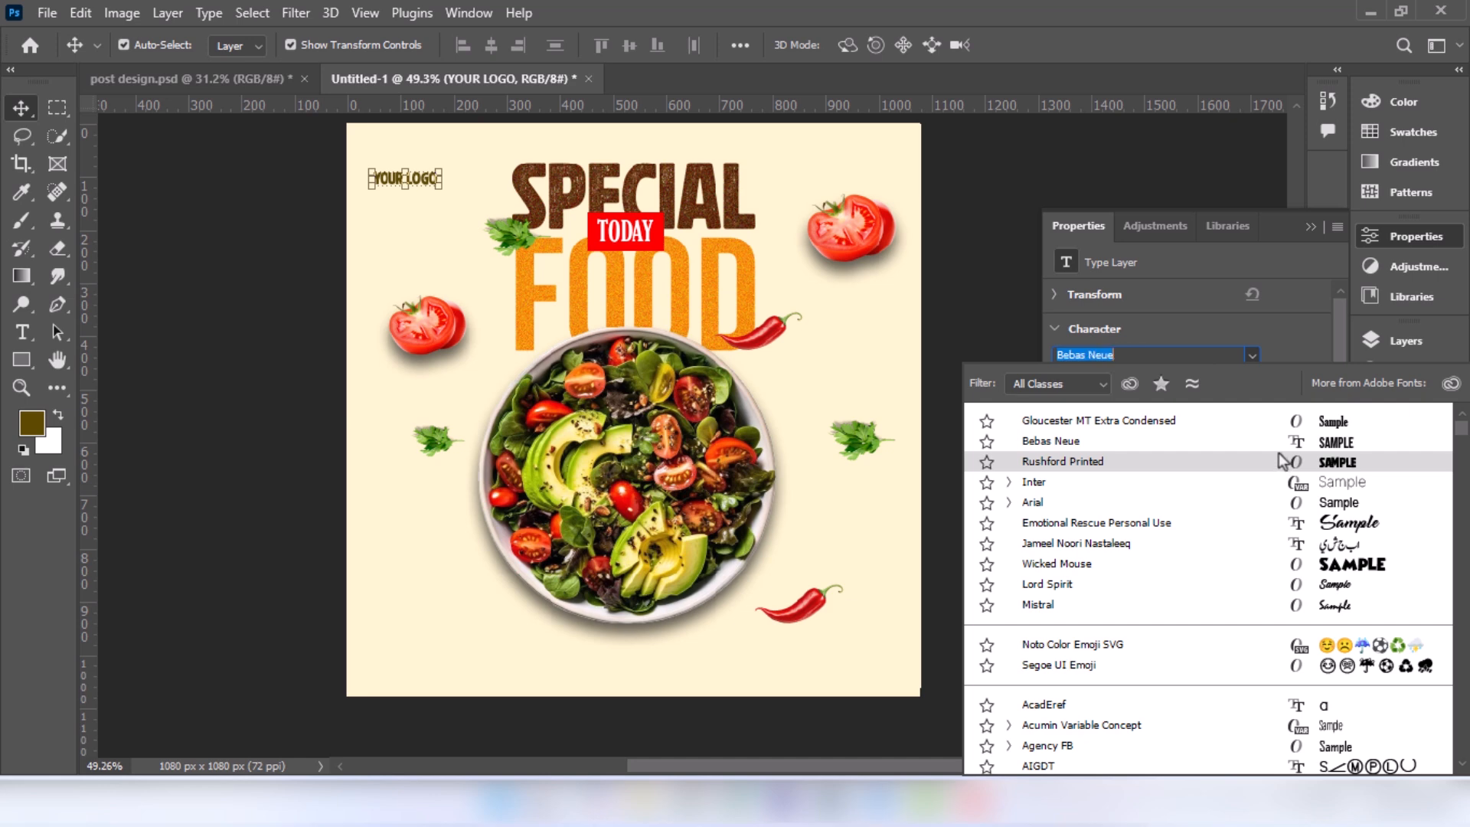
key("Up")
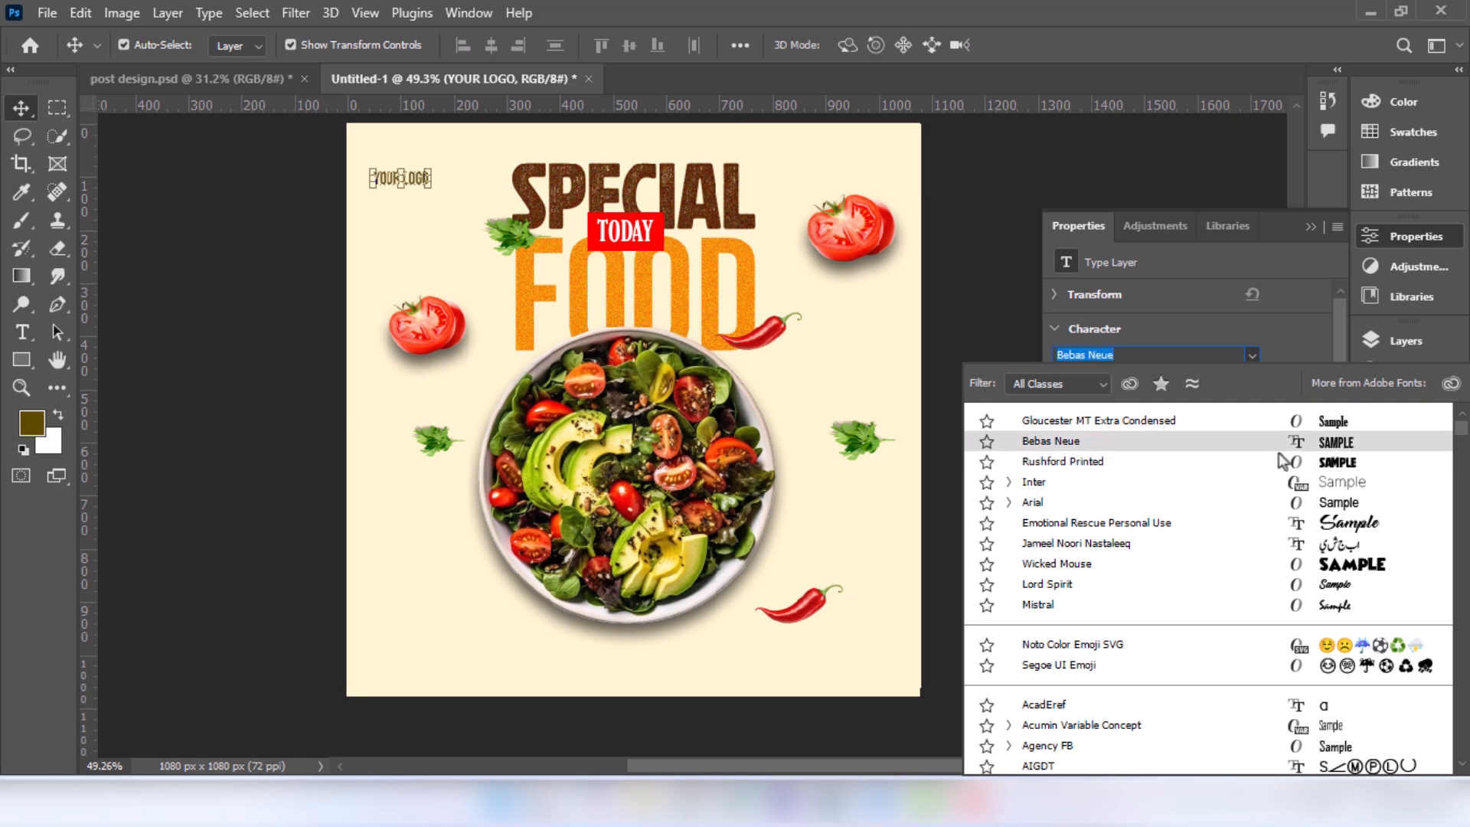
key("BackSpace")
type("inter")
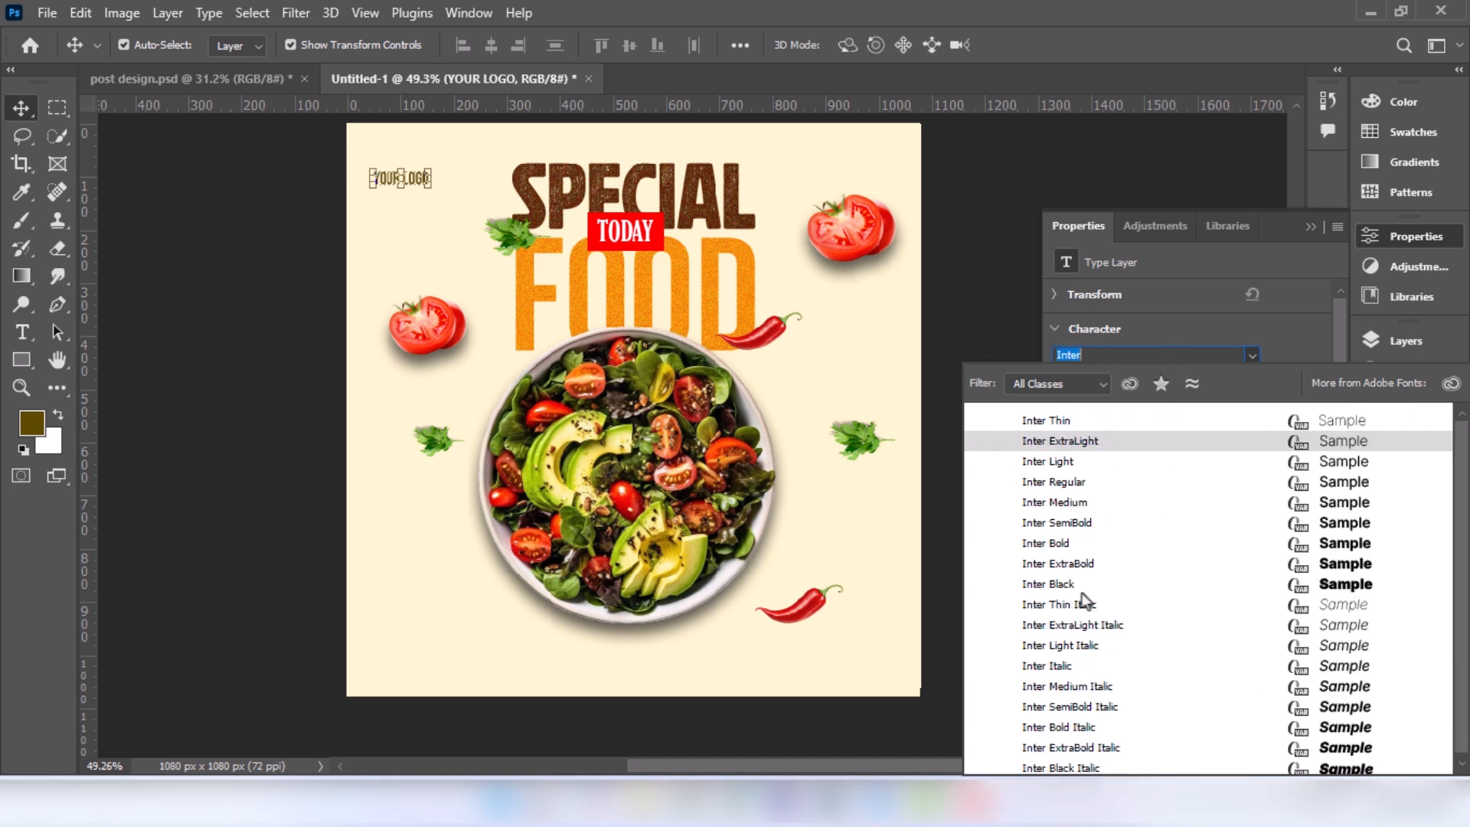
left_click(412, 232)
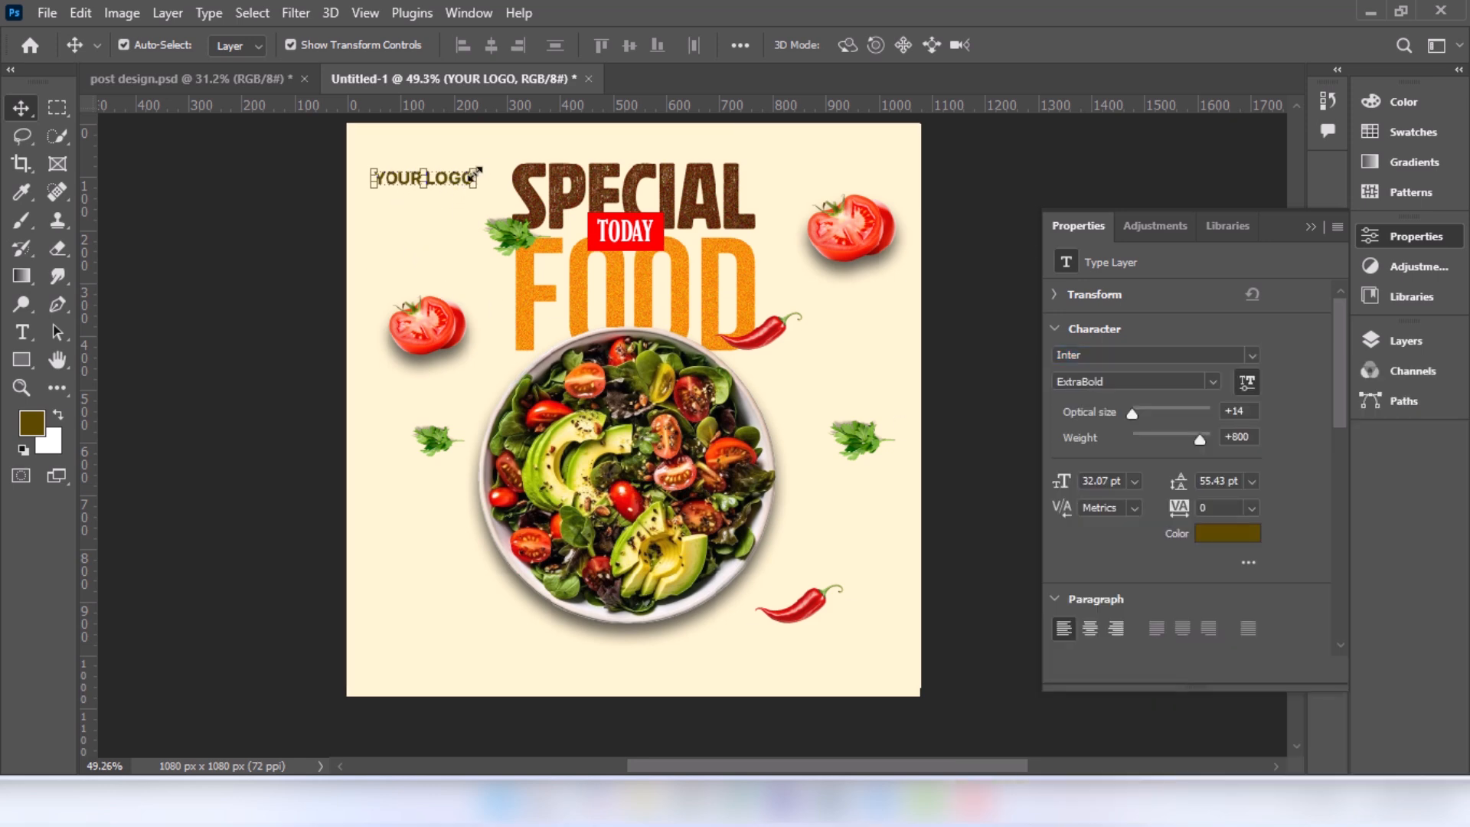
Scale the "YOUR LOGO" text to about 73% and move it up level with the top of "SPECIAL"
left_click_drag(475, 178, 426, 168)
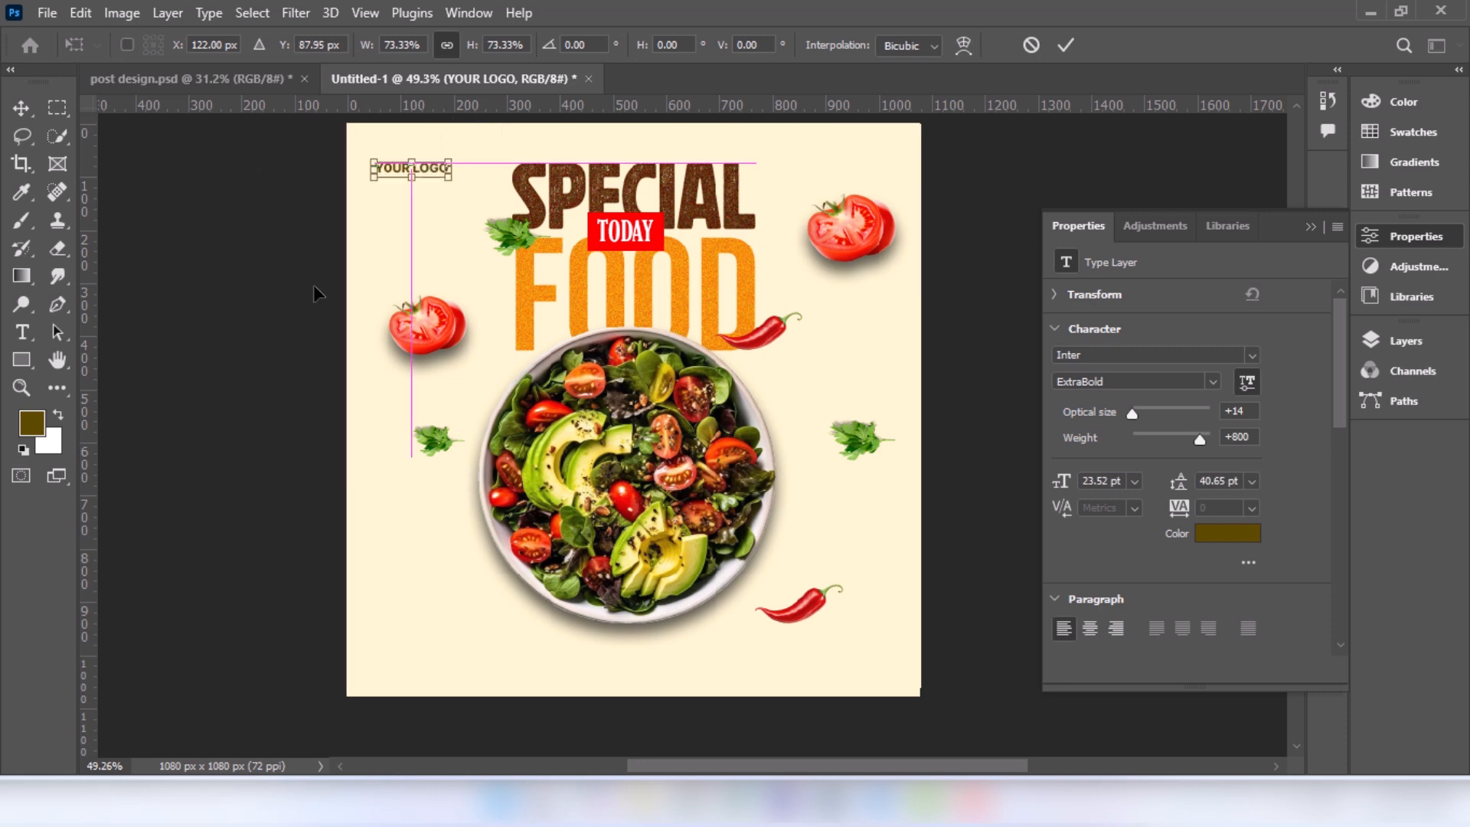
left_click(27, 120)
left_click_drag(553, 514, 556, 491)
left_click(289, 418)
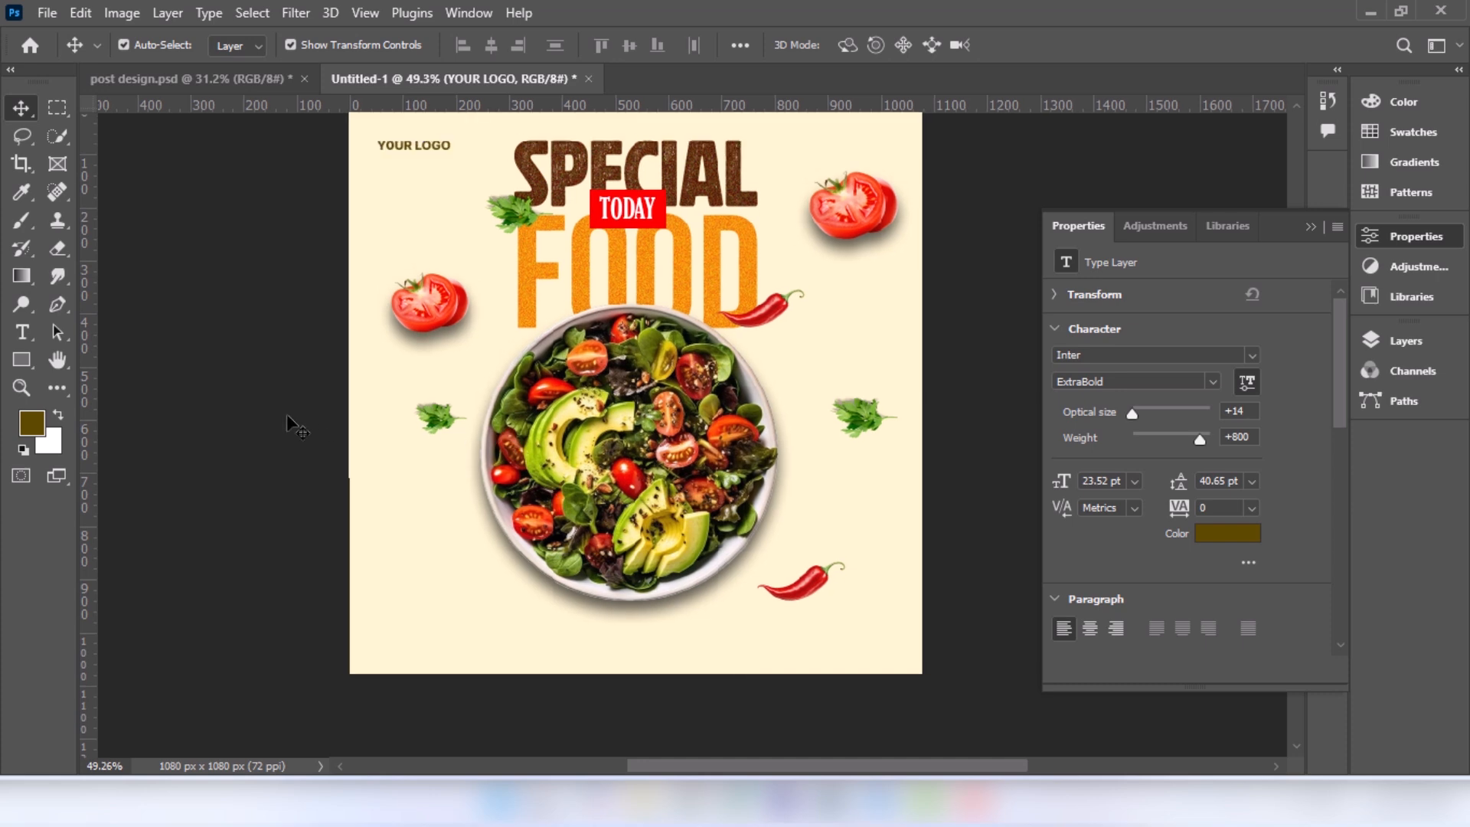
Add the text "Story" beside the salad bowl's lower left side and enlarge it to about 555%
left_click(20, 334)
left_click(372, 511)
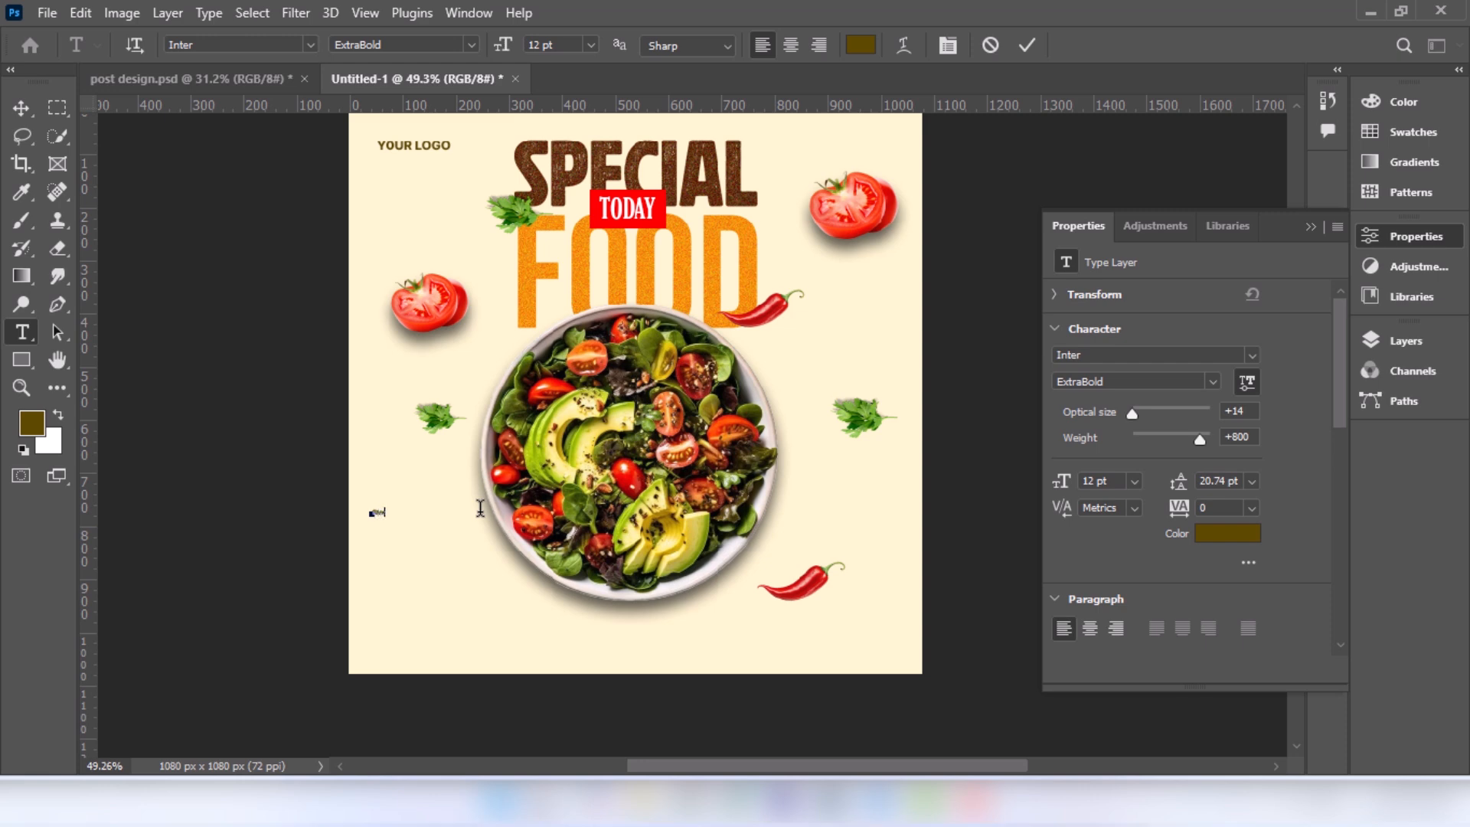
left_click(21, 108)
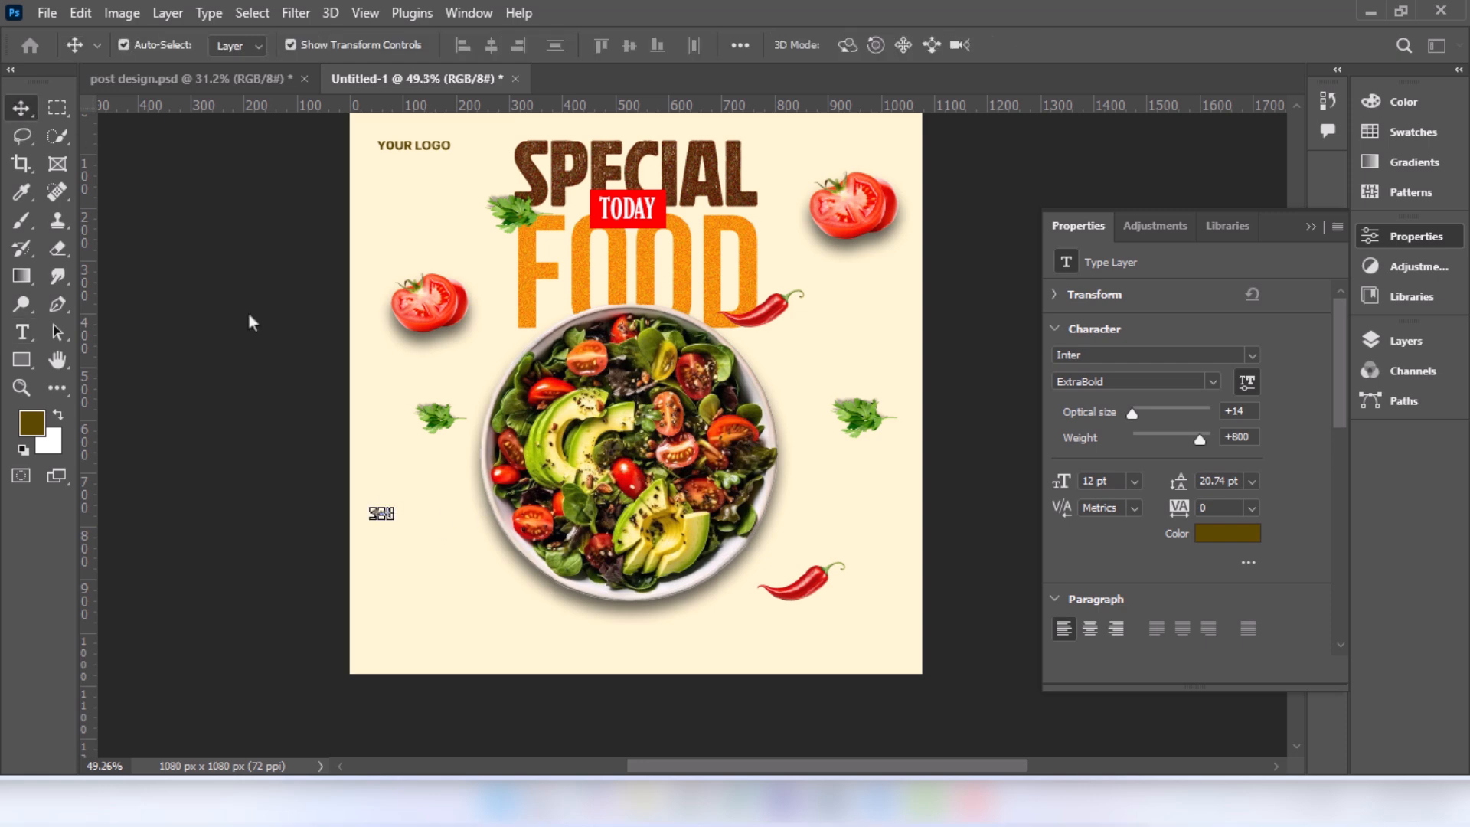
left_click_drag(397, 516, 436, 503)
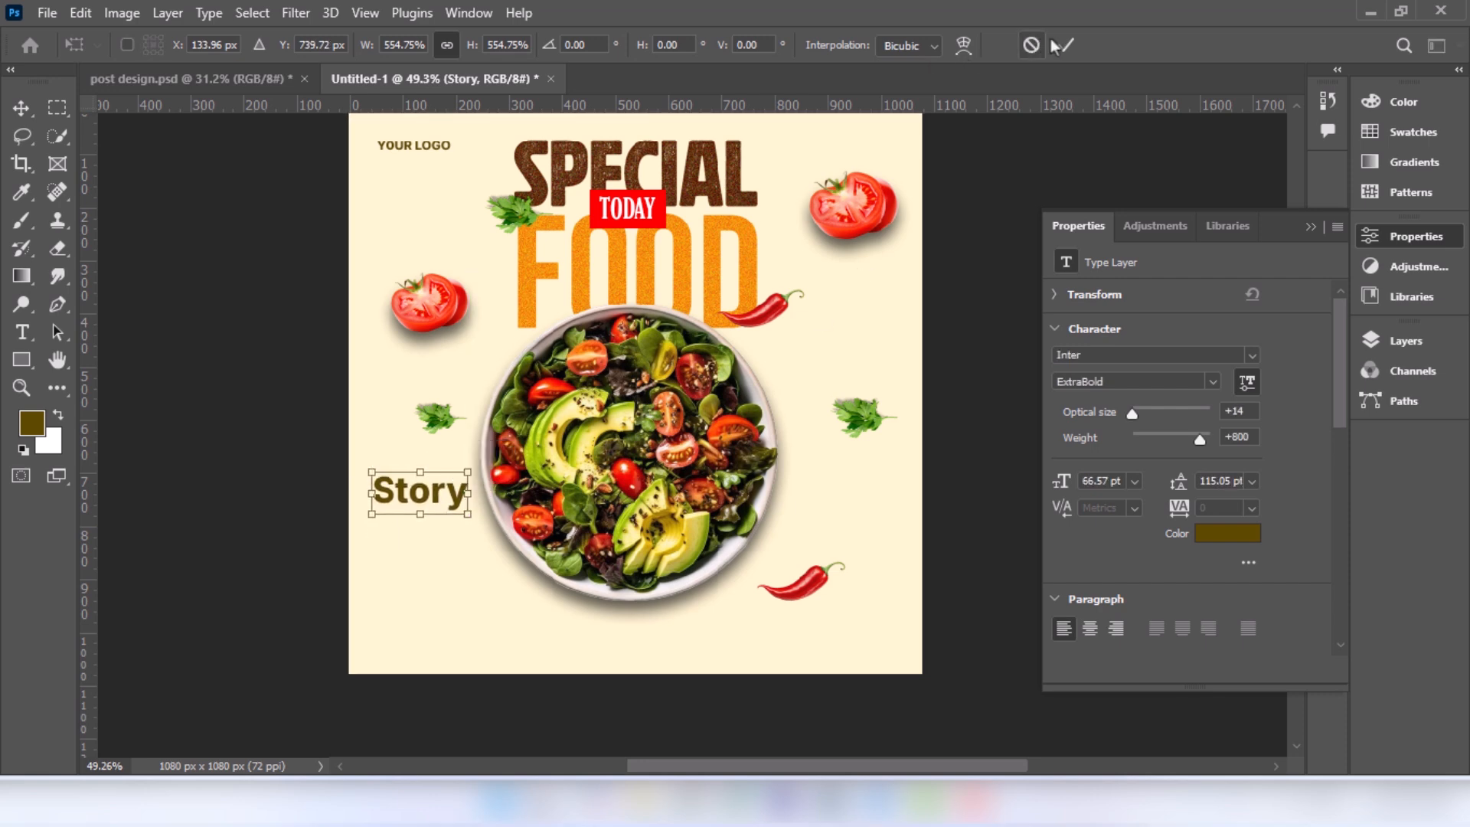
key("Return")
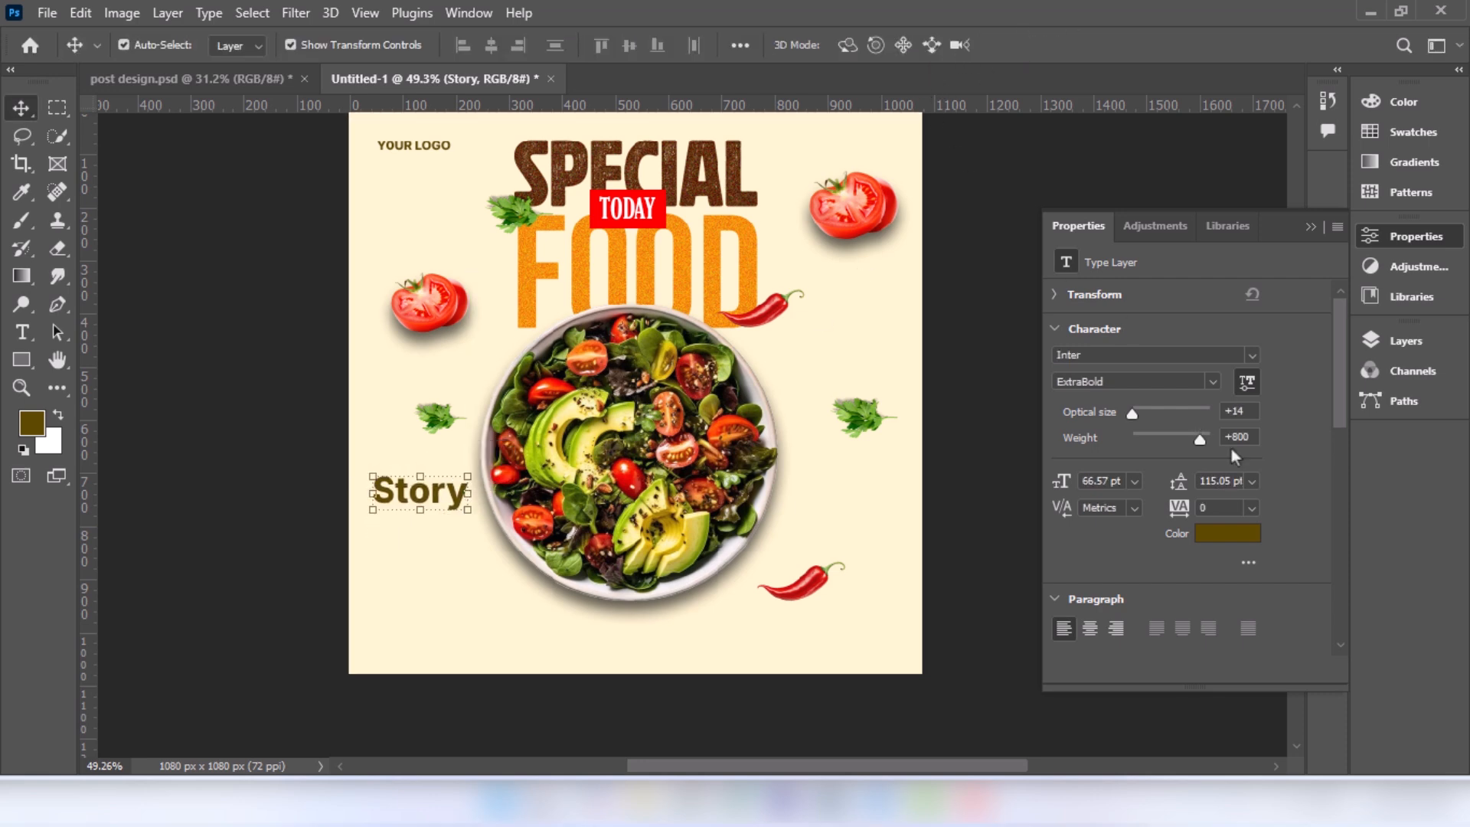
Set the "Story" text's font to Emotional Rescue Personal Use and scale it down to about 83%
left_click(1252, 355)
left_click(1311, 500)
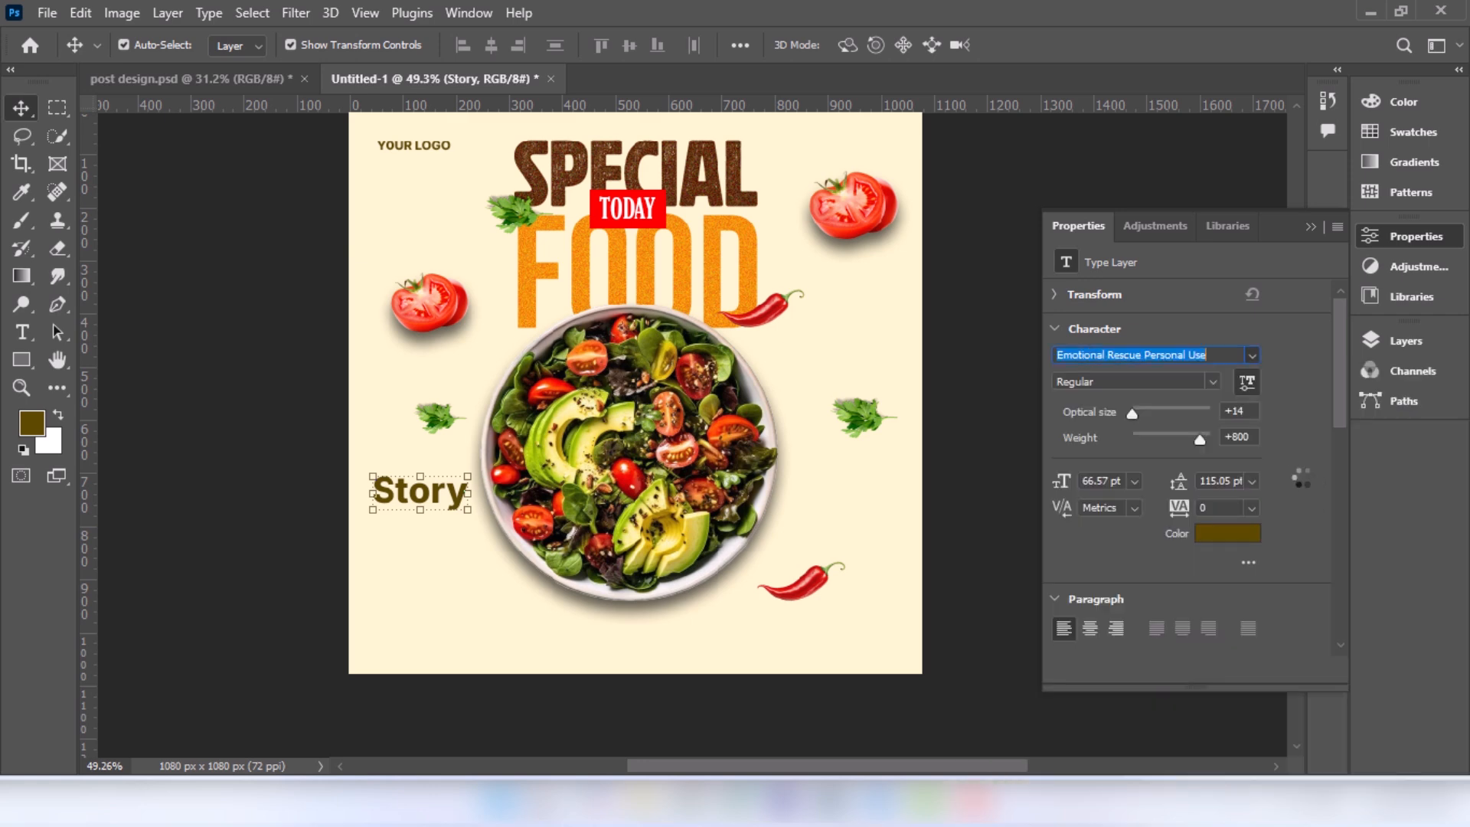
left_click_drag(487, 493, 470, 492)
left_click_drag(429, 498, 428, 505)
left_click(21, 107)
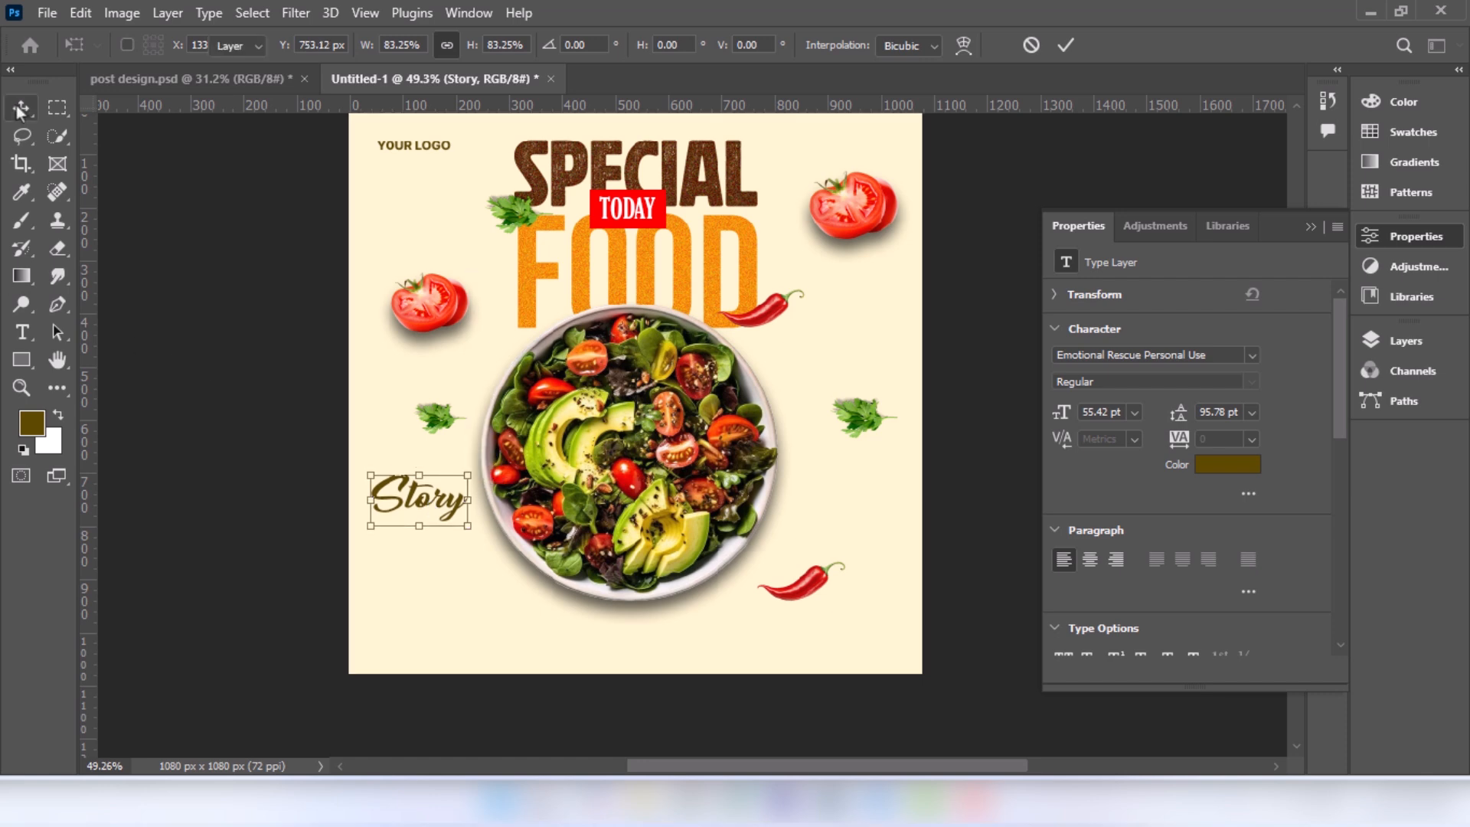
left_click(151, 401)
Add a 12 pt Inter Light paragraph box of lorem ipsum placeholder text directly beneath "Story"
left_click(22, 337)
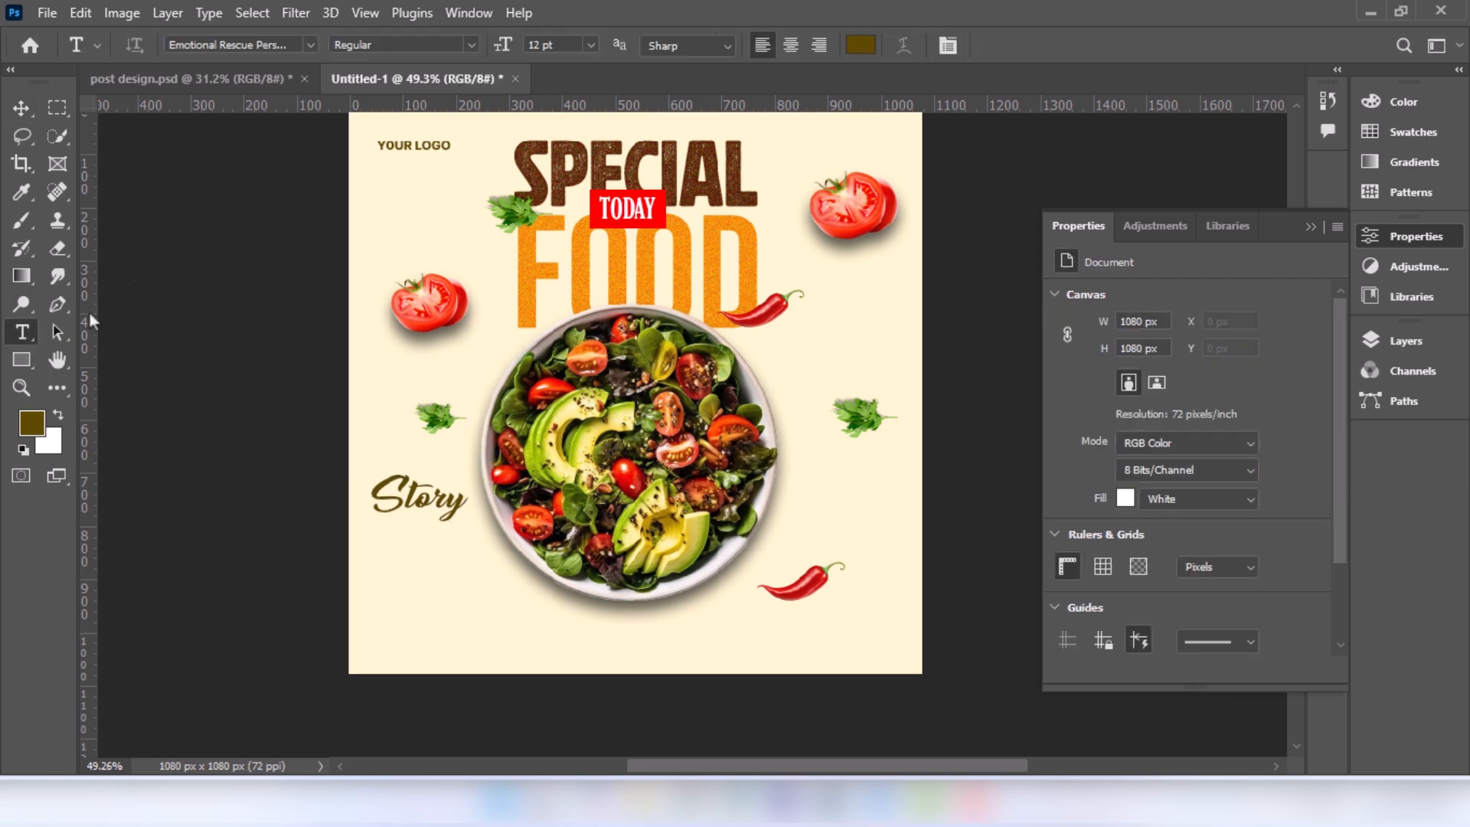
left_click(308, 46)
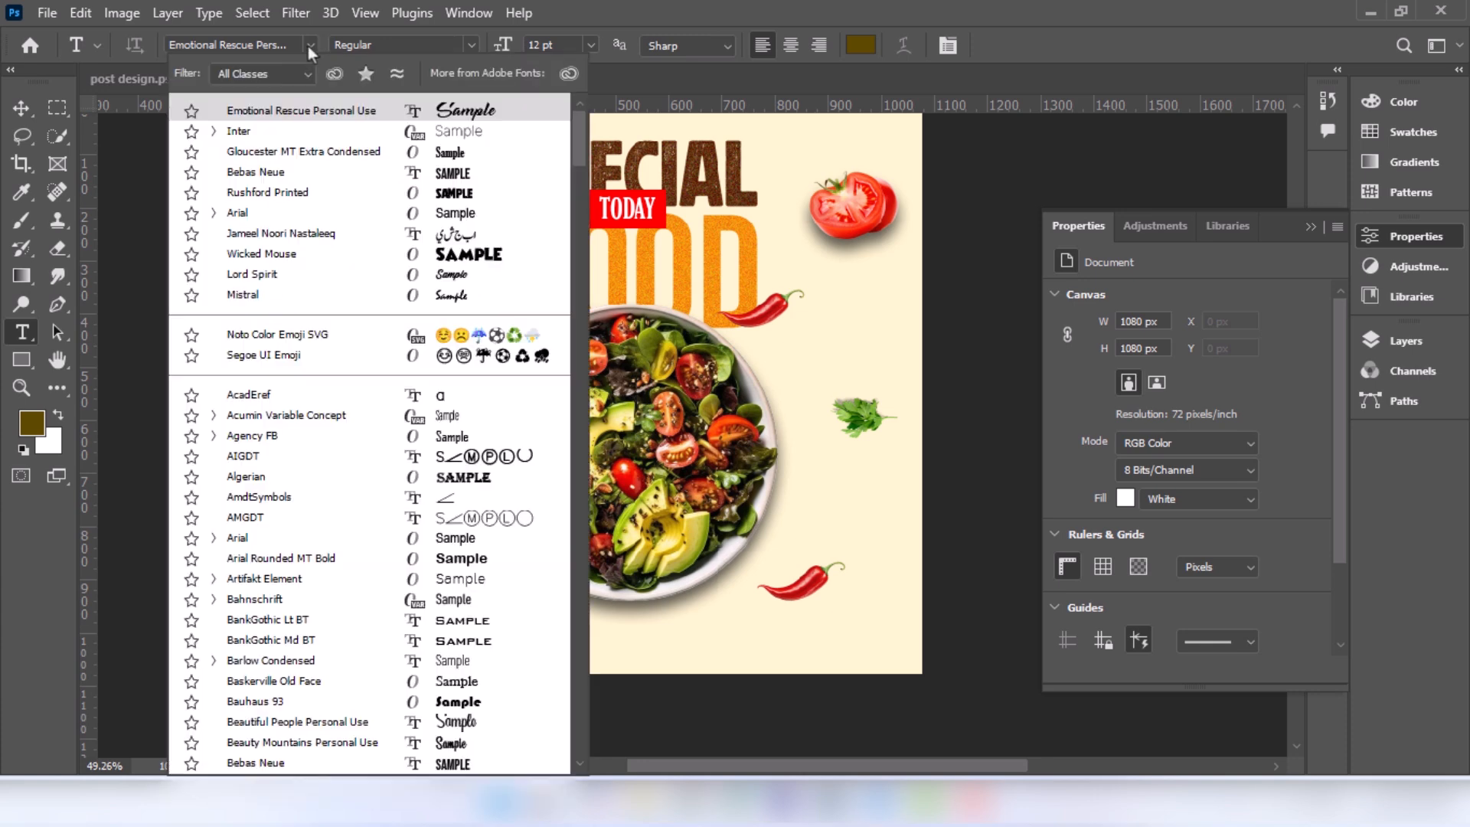
left_click(301, 133)
left_click(470, 44)
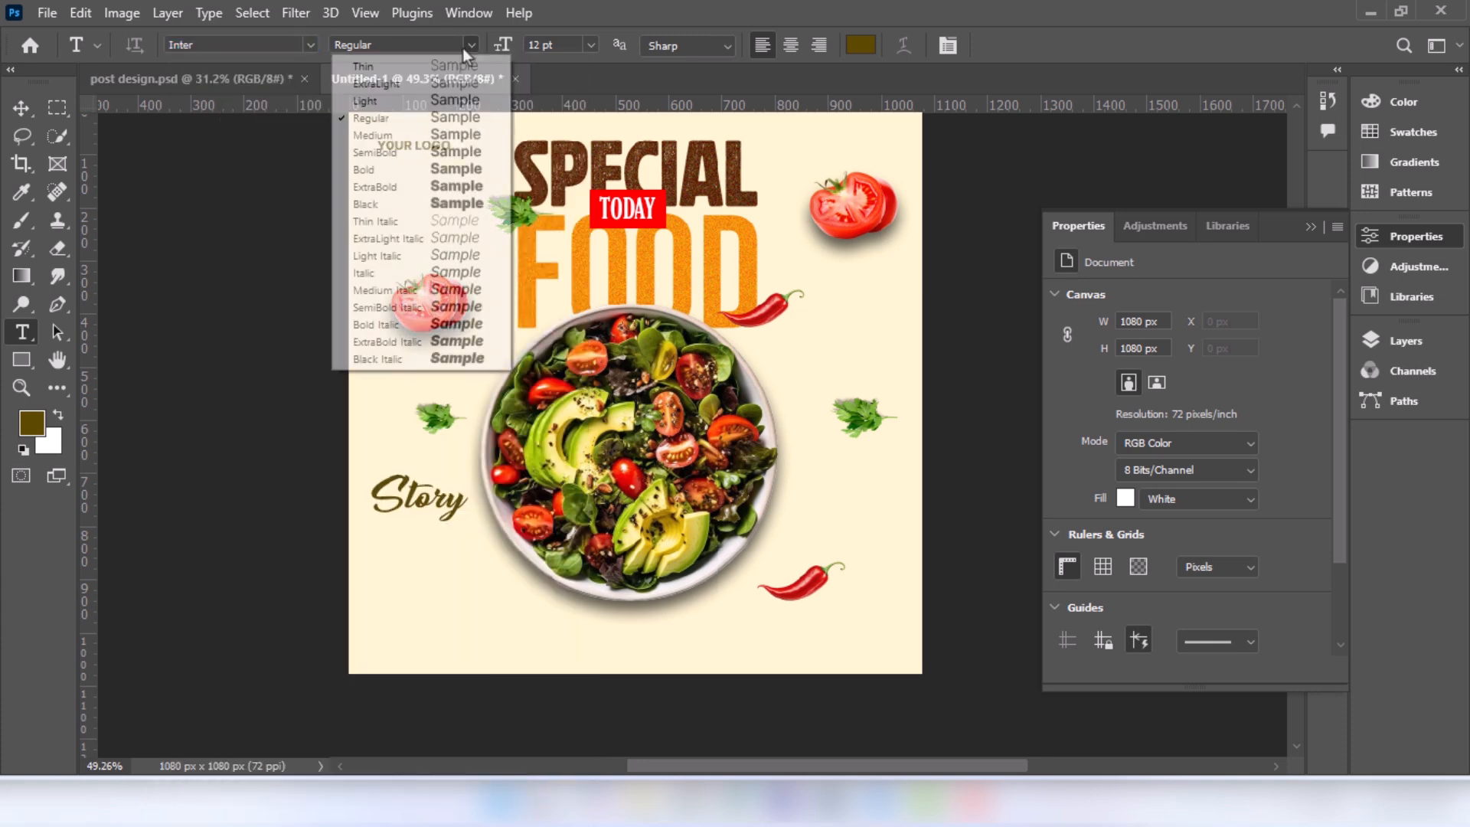
left_click(452, 119)
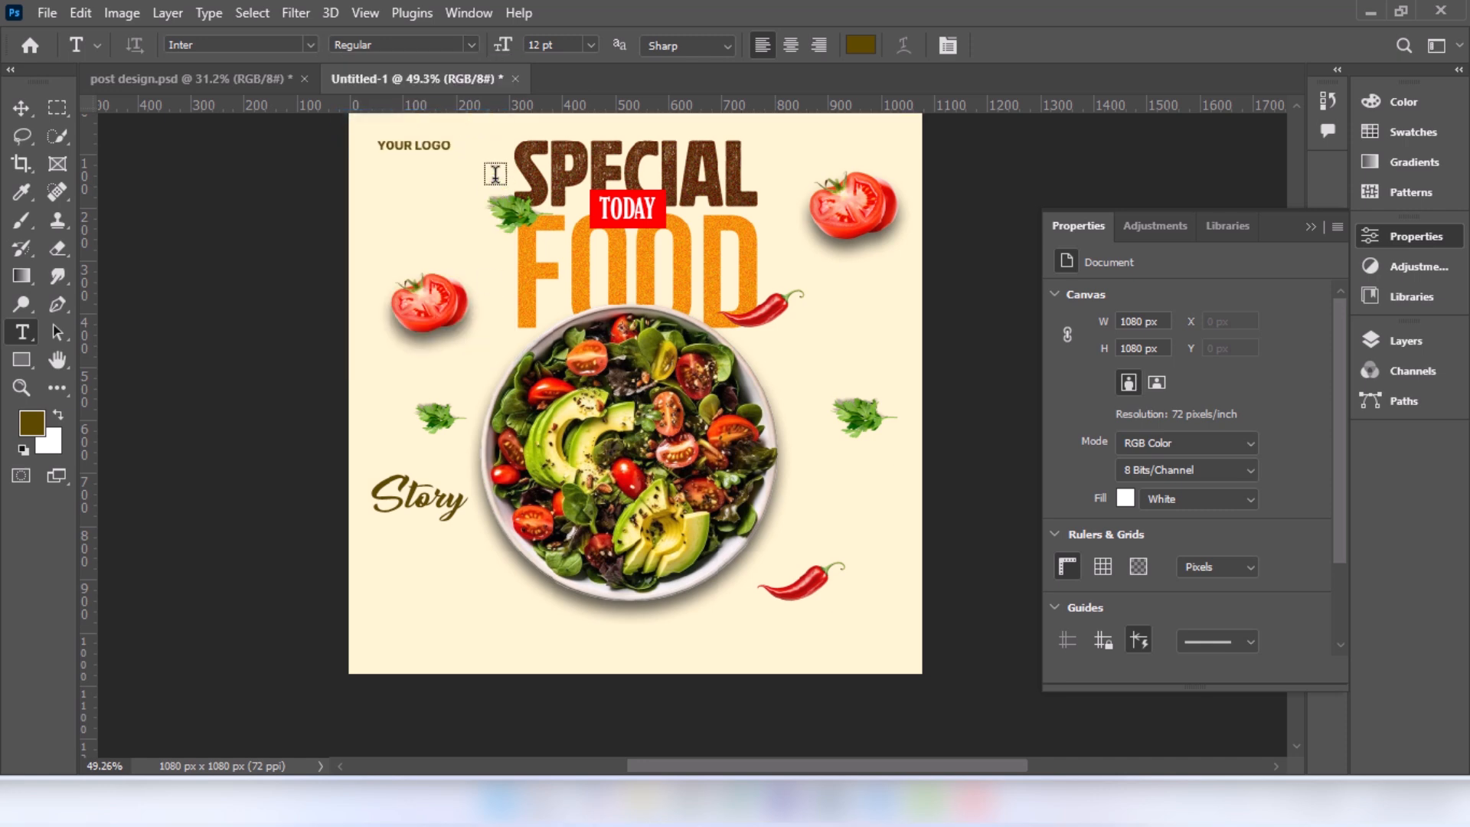
left_click(470, 44)
left_click(451, 102)
left_click_drag(373, 534, 497, 602)
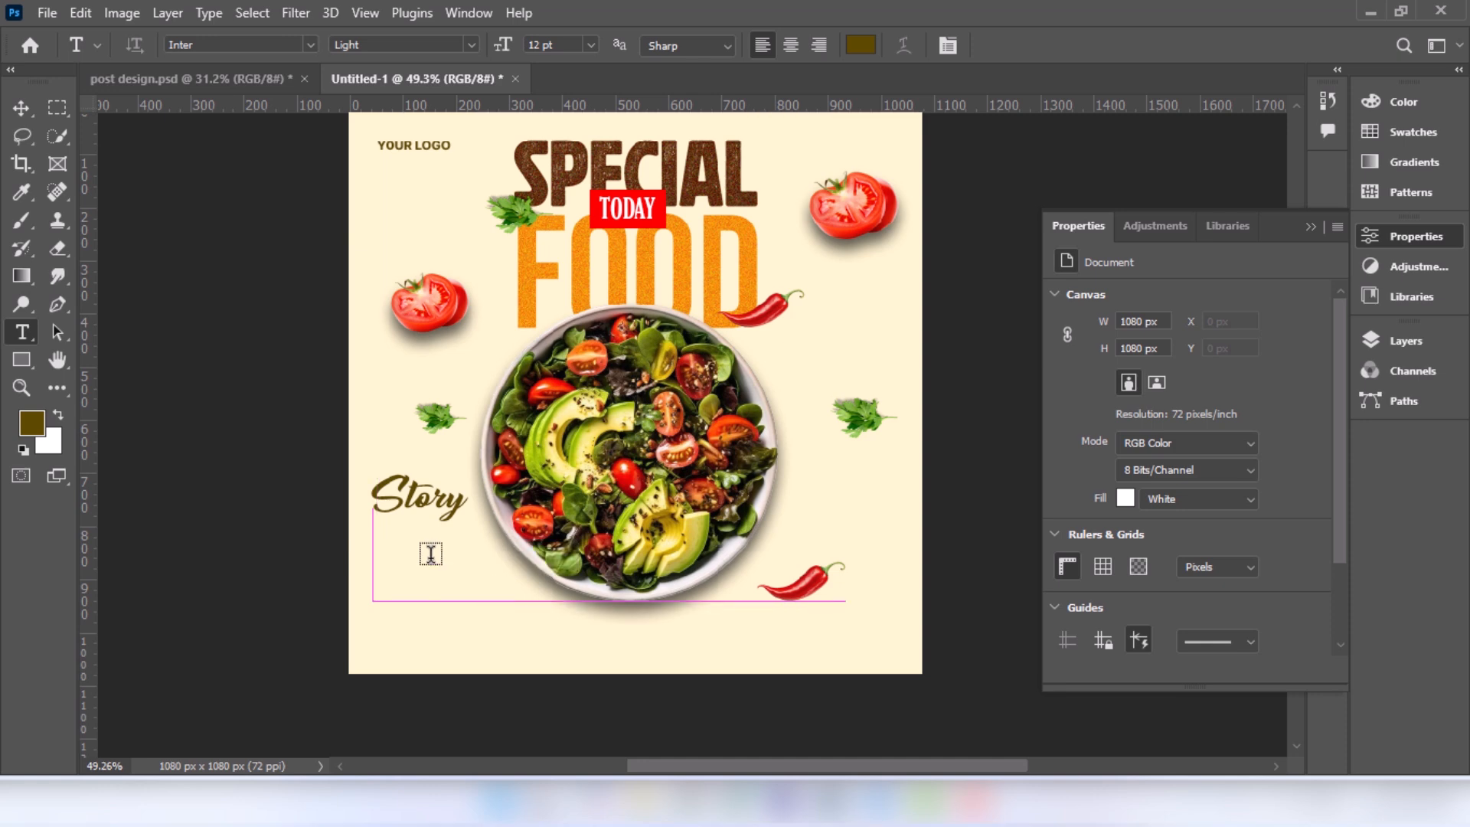
left_click(21, 107)
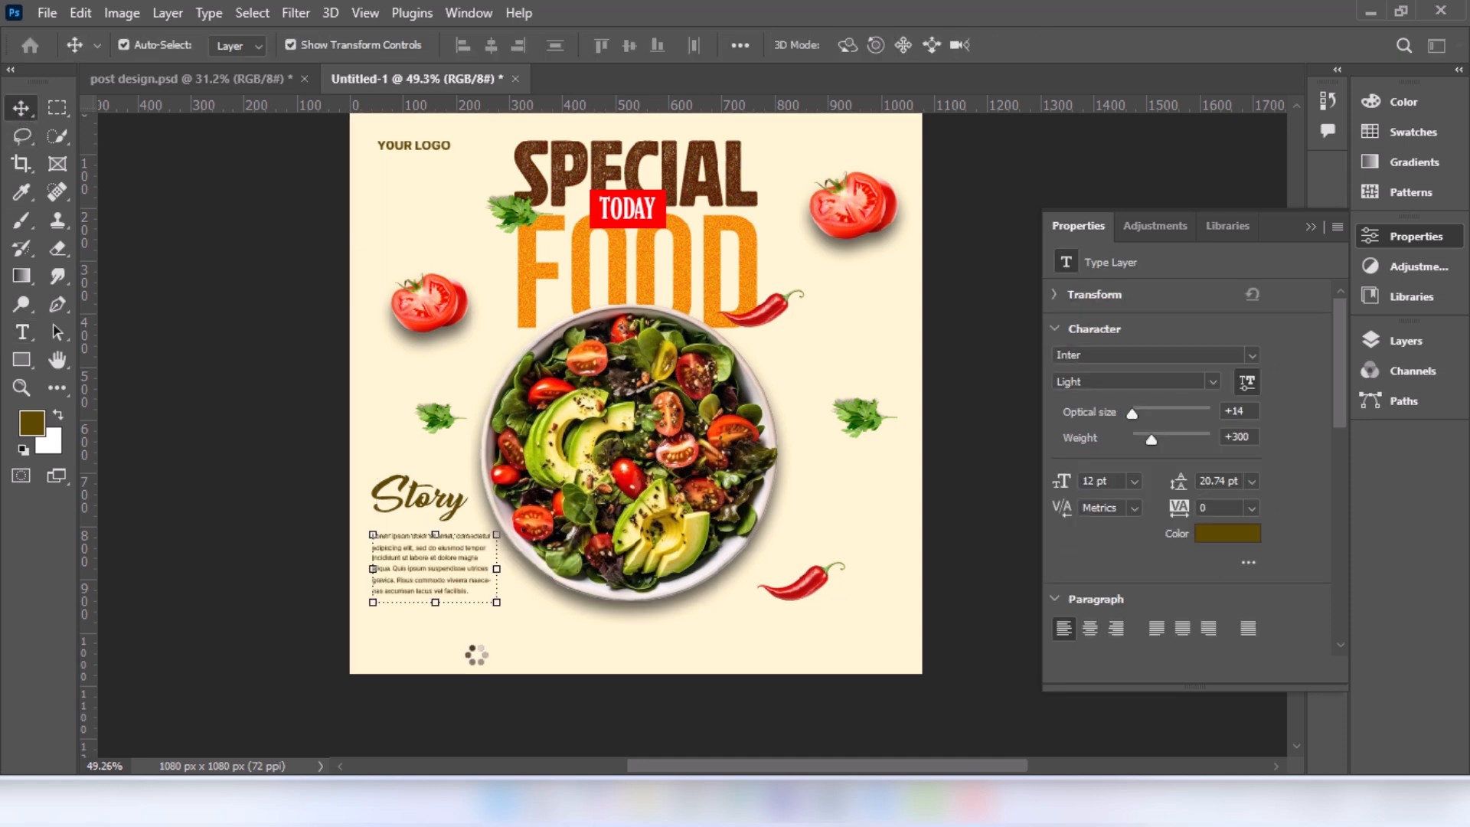
left_click_drag(468, 554, 461, 541)
left_click(450, 700)
Add the text "DLIVERD ODER" in 12 pt Inter Medium near the canvas's lower-left corner, below the paragraph
scroll(468, 651, "up", 4)
left_click_drag(483, 599, 509, 492)
left_click(21, 332)
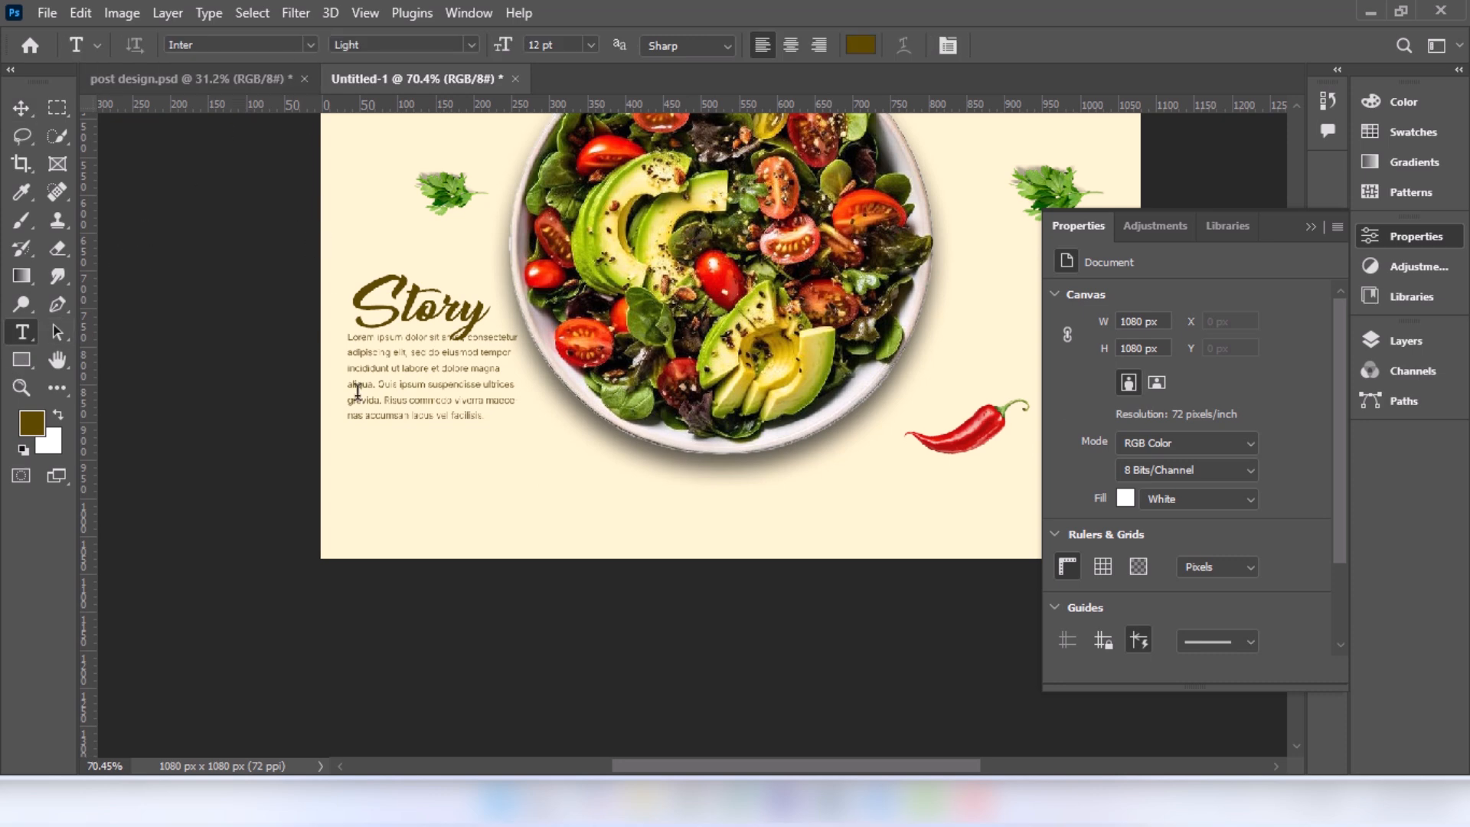
left_click(475, 44)
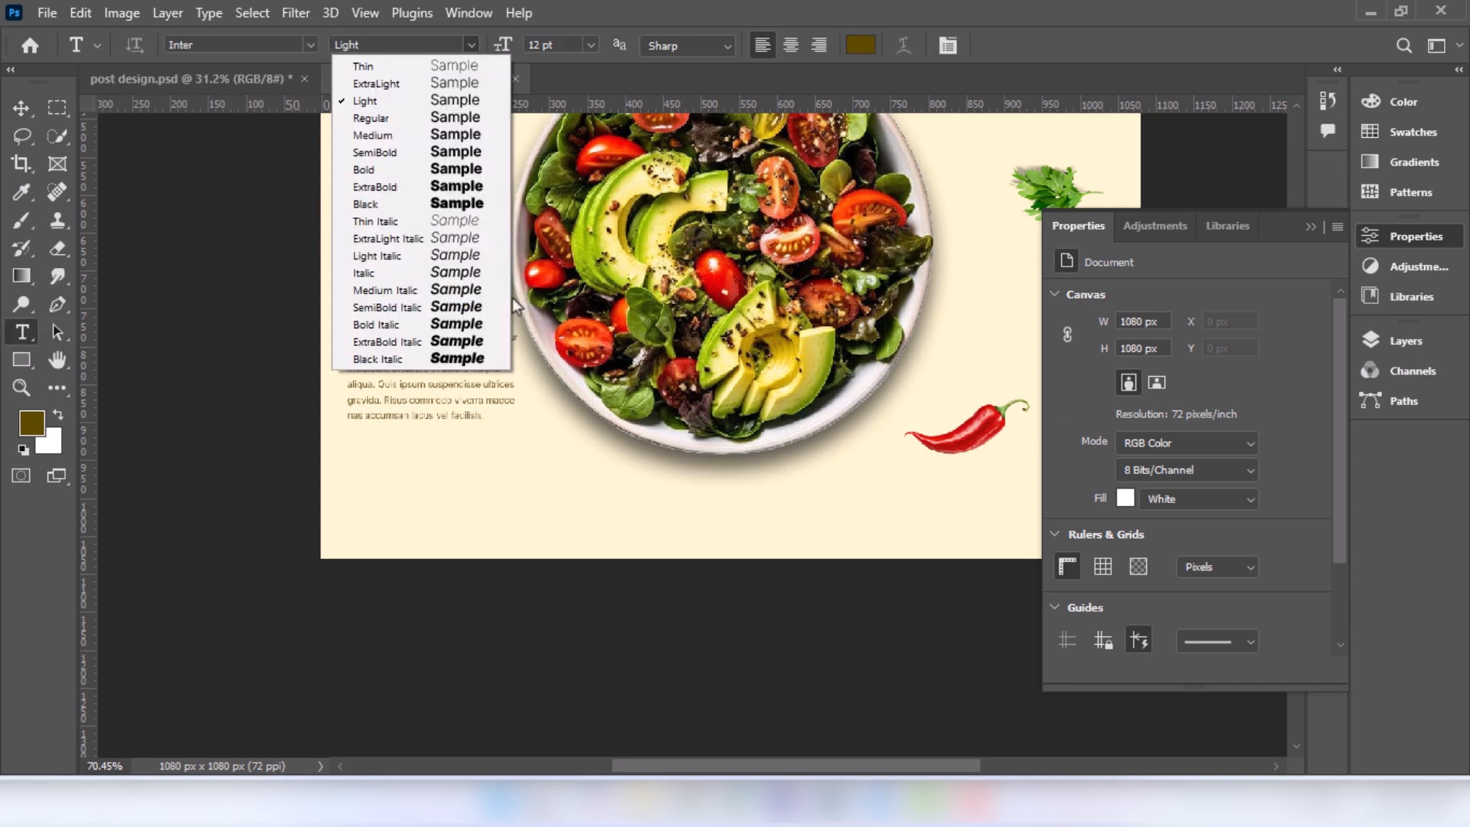
left_click(466, 141)
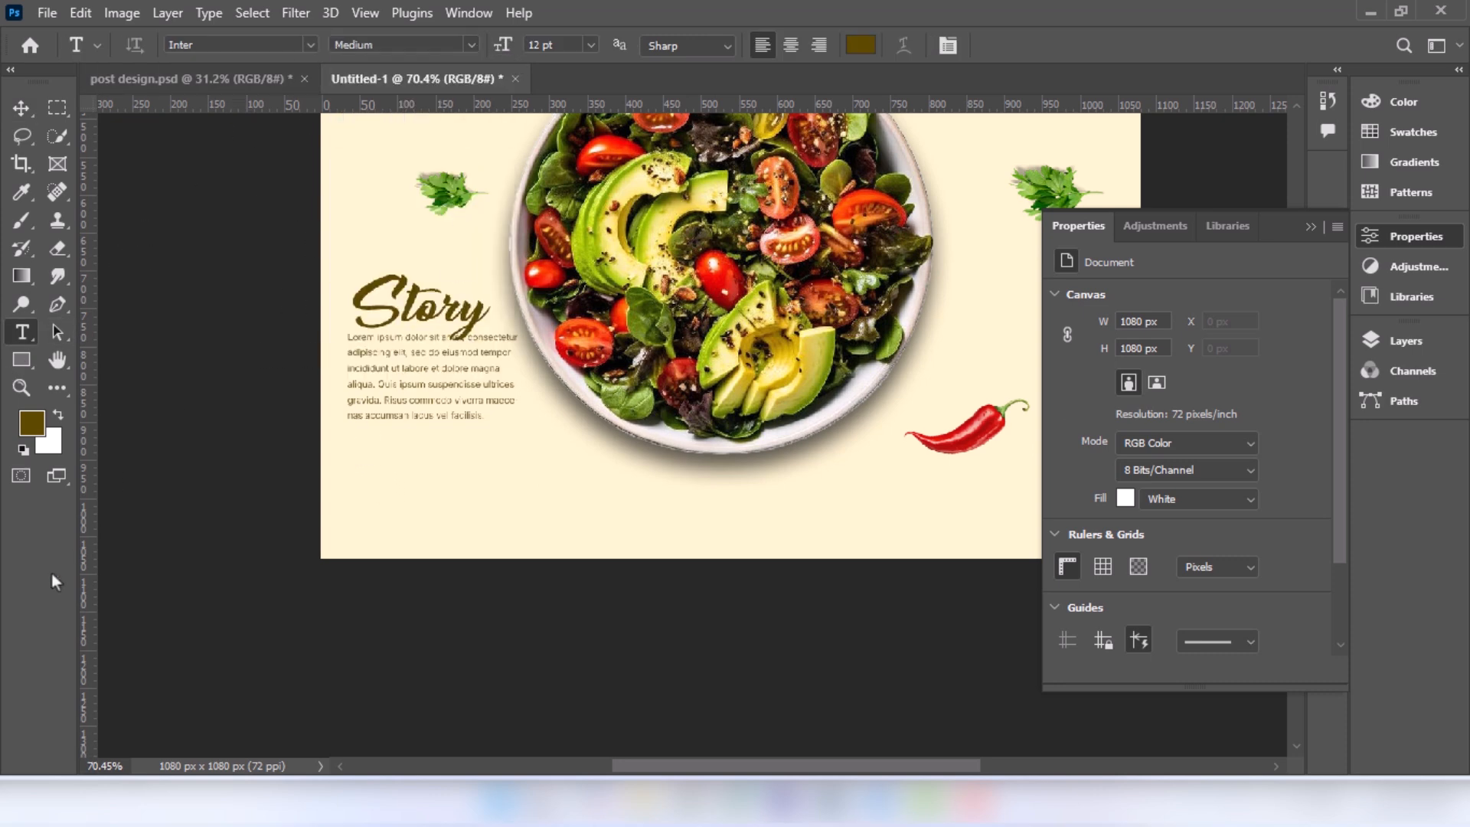
left_click(377, 480)
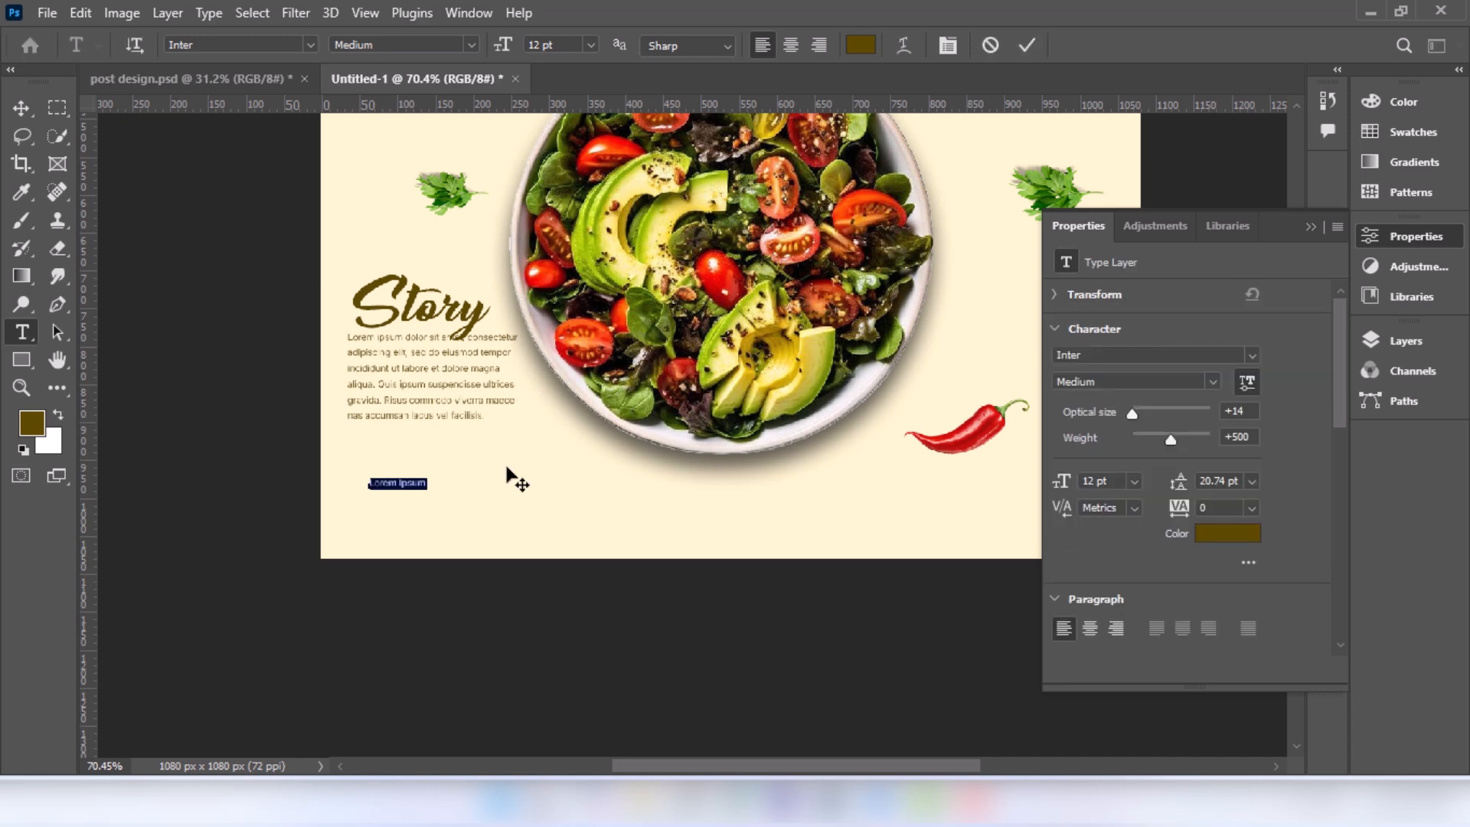
type("OU")
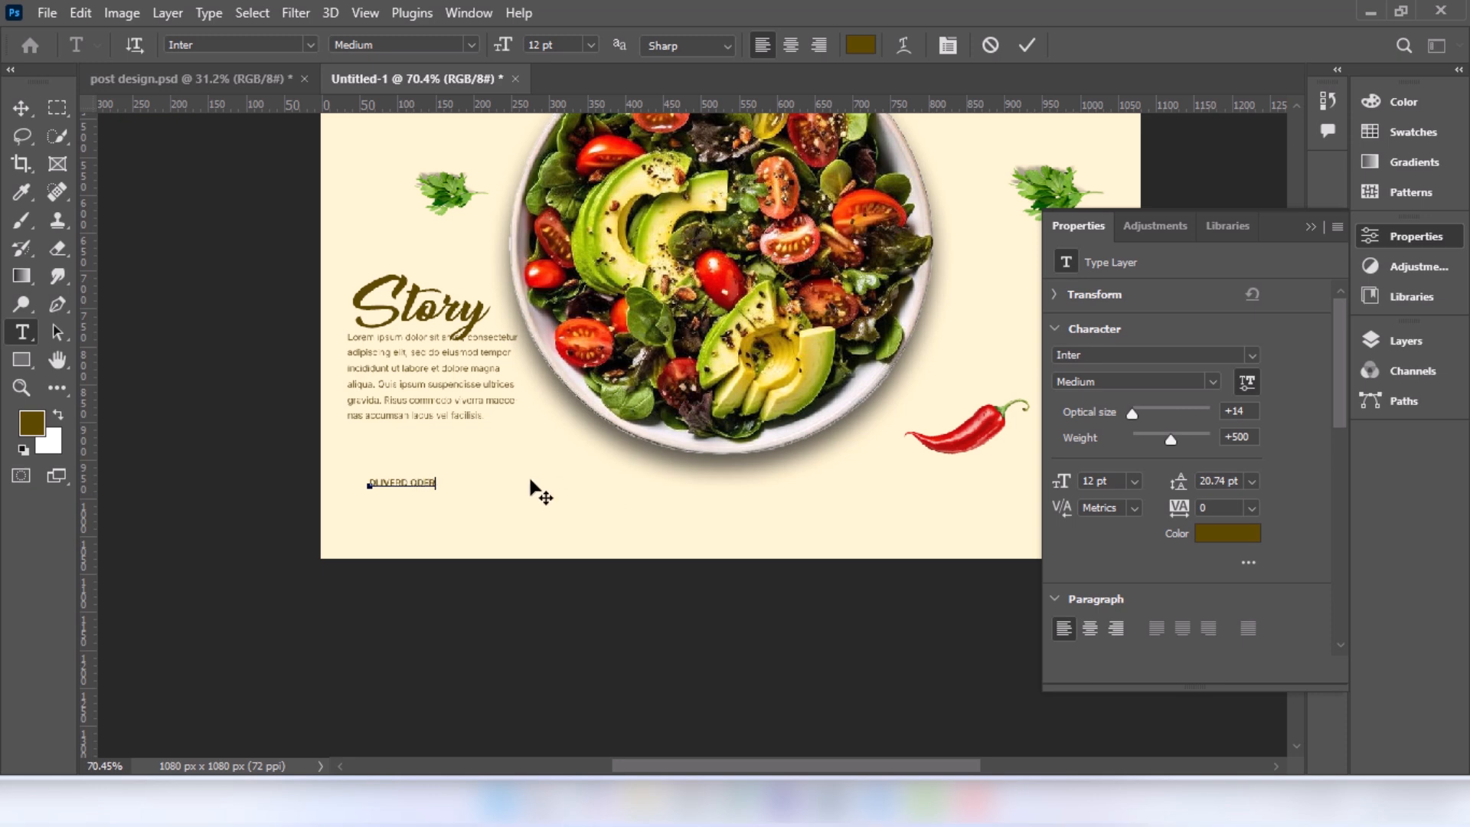
left_click(20, 107)
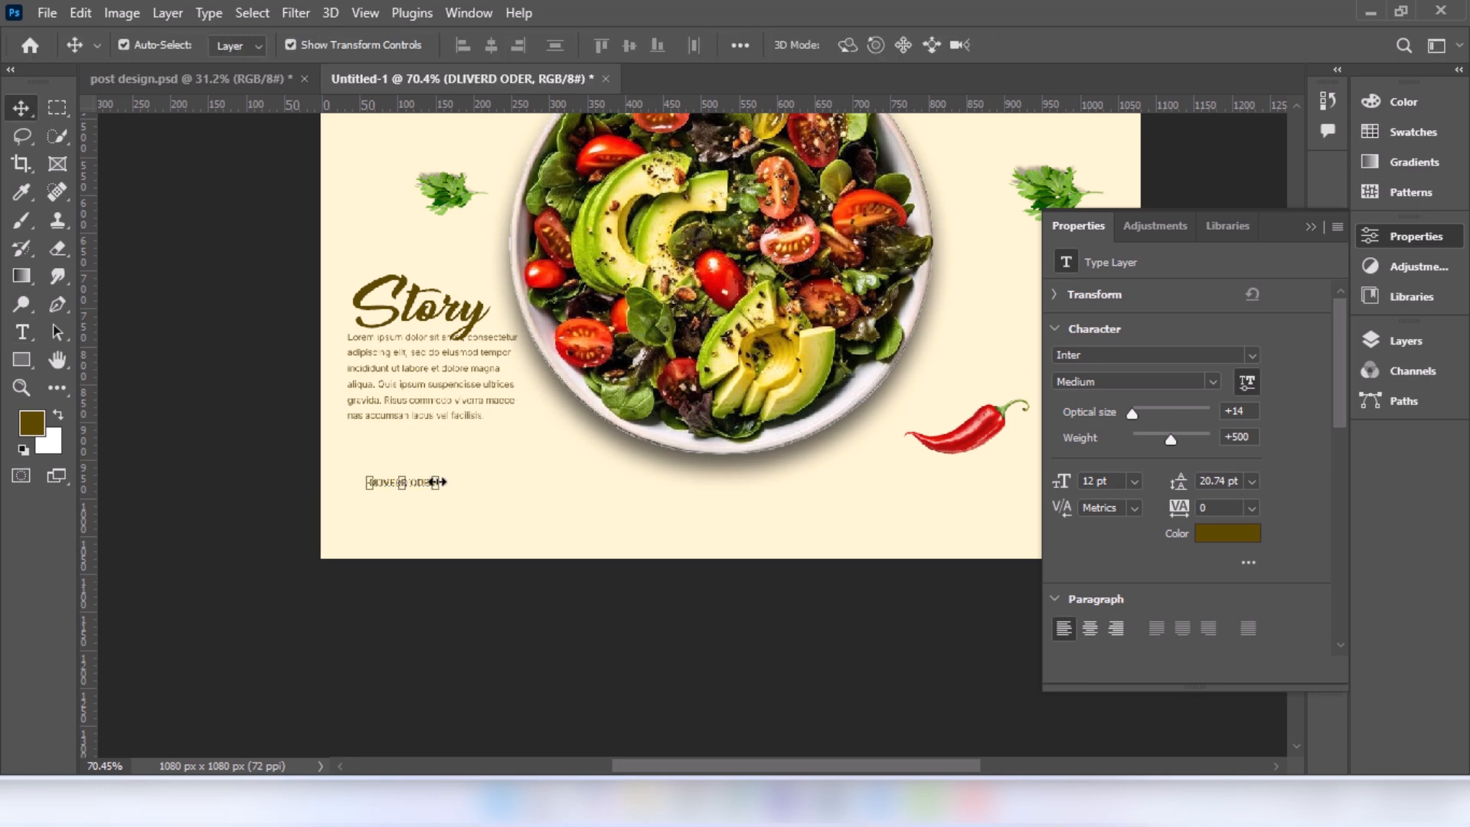
Scale the "DLIVERD ODER" text to about 144.5% and align it with the paragraph's left edge near the canvas bottom
key("ctrl+t")
left_click_drag(446, 480, 422, 507)
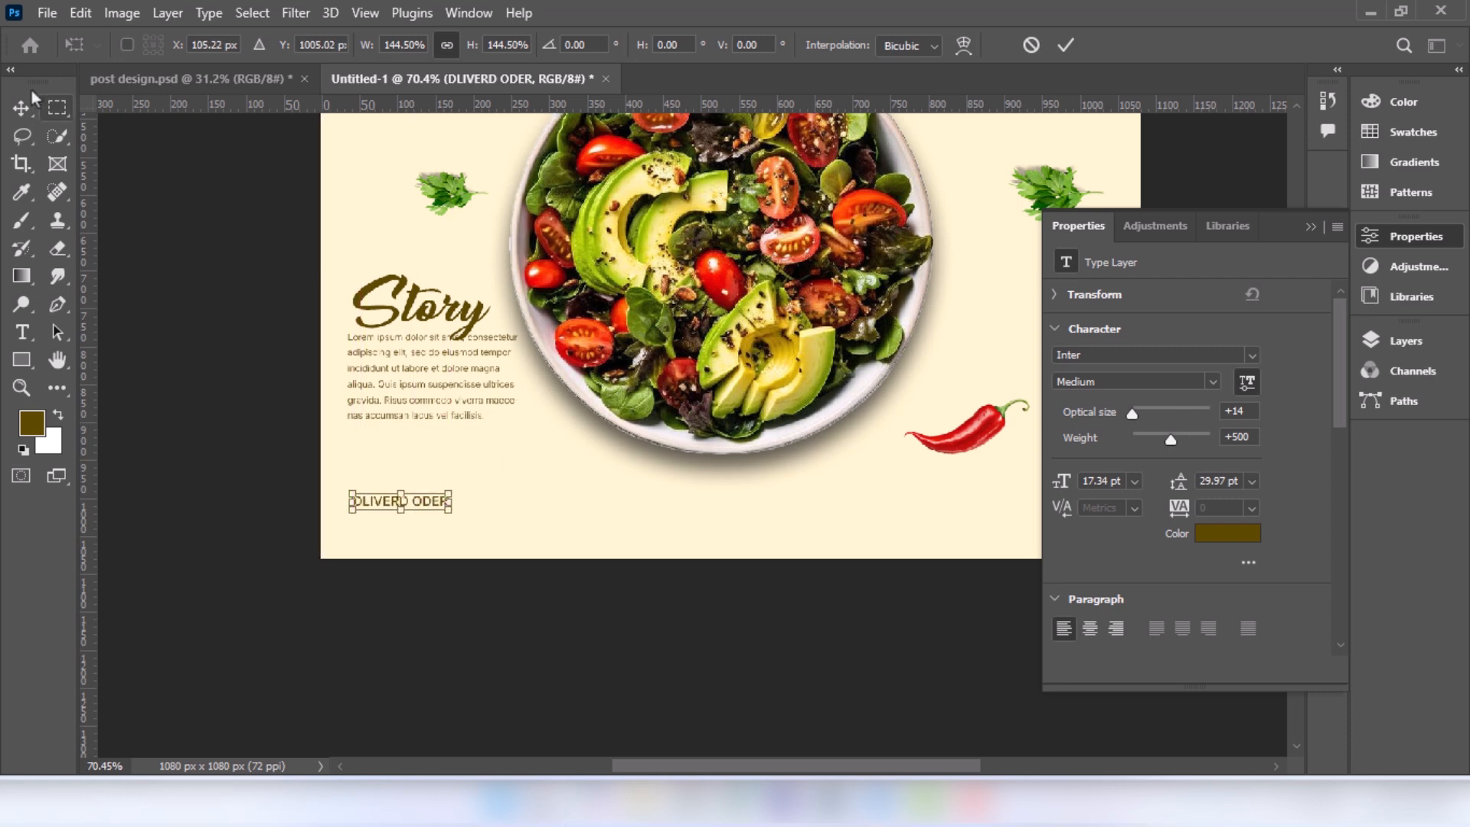
key("Return")
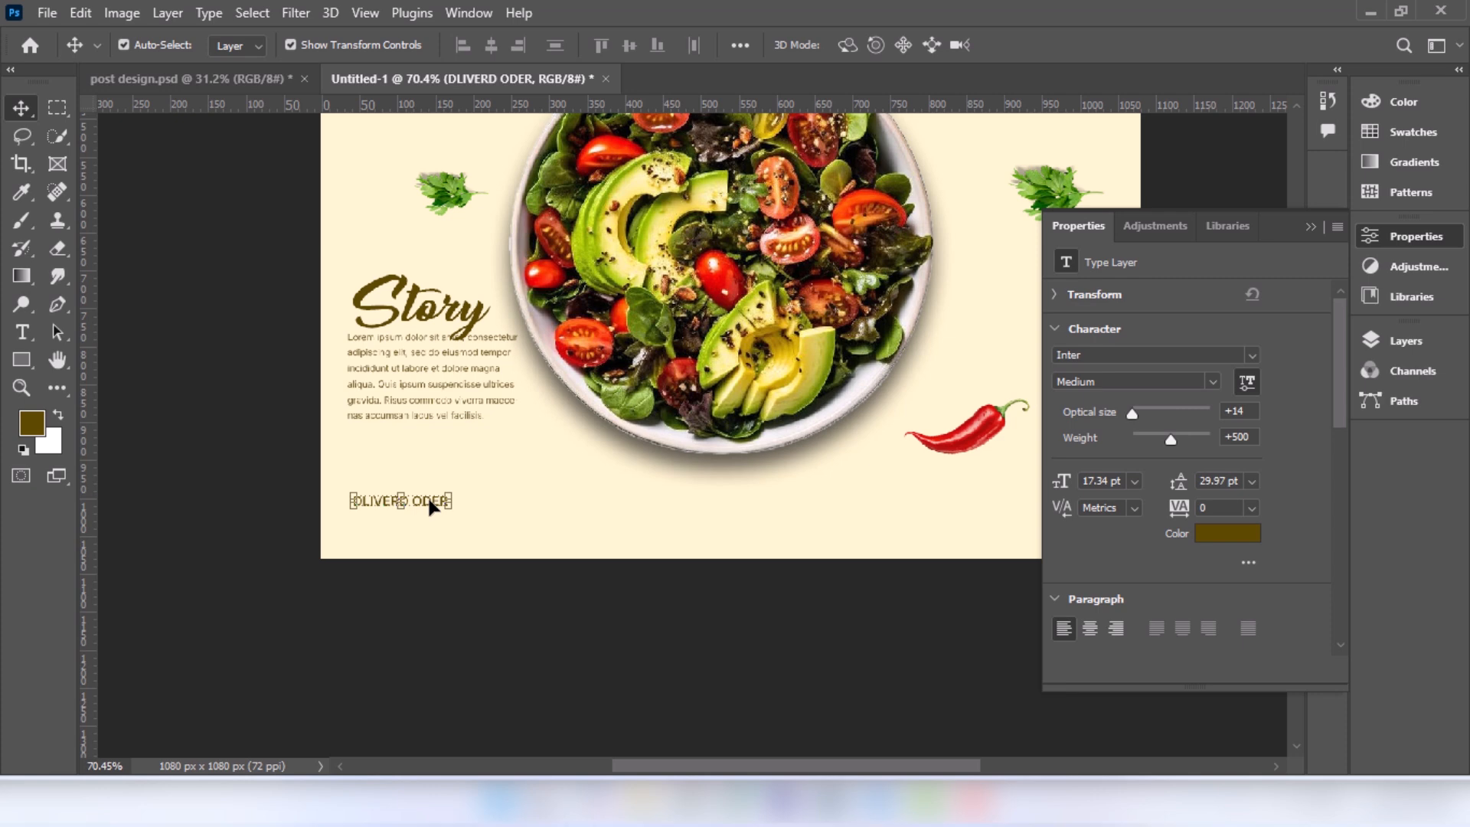
Duplicate the "DLIVERD ODER" text directly below itself and replace the copy's wording with the phone number in Inter Bold
left_click_drag(431, 508, 435, 525)
scroll(420, 546, "up", 1)
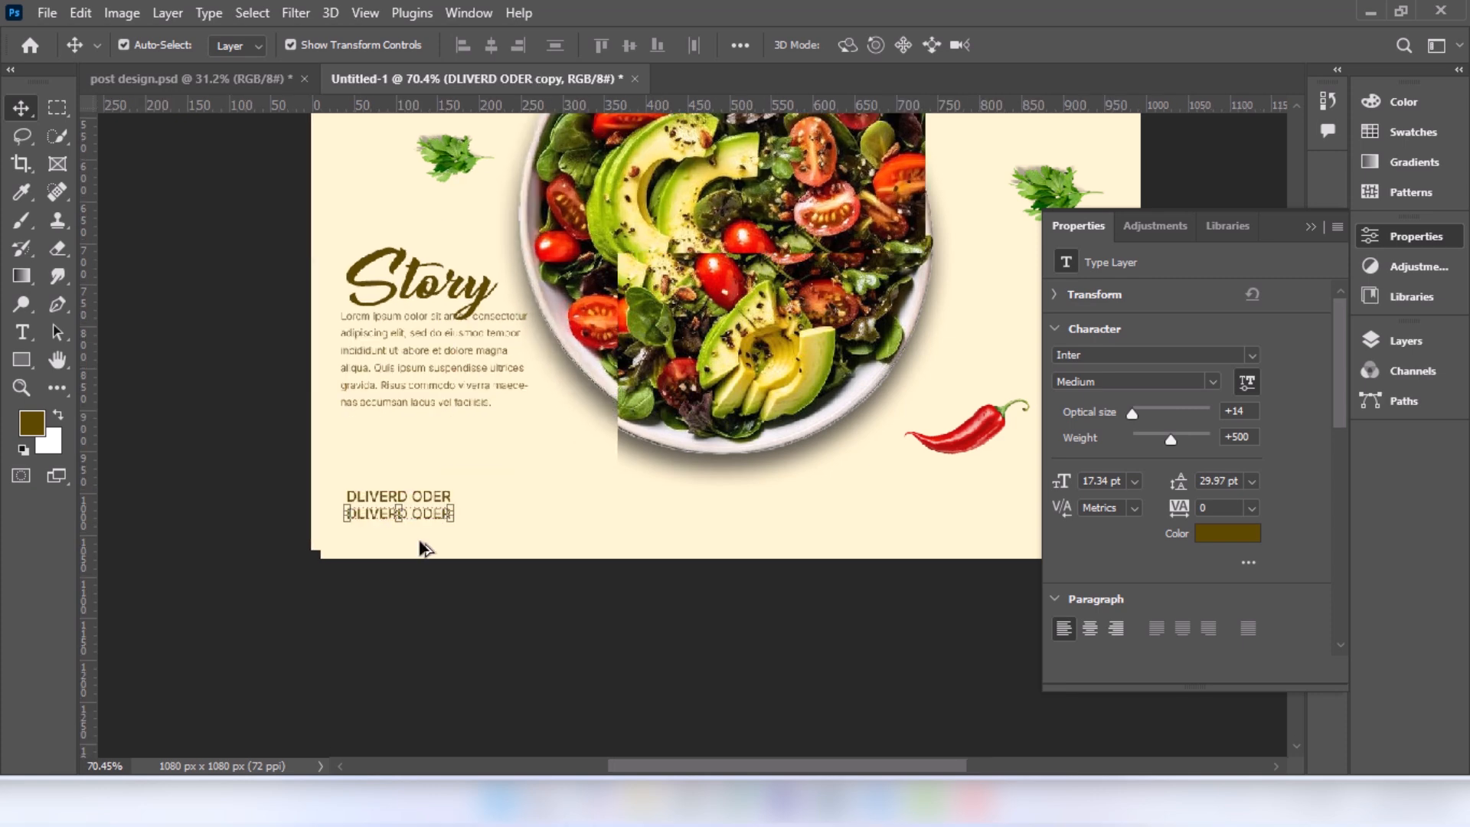
key("t")
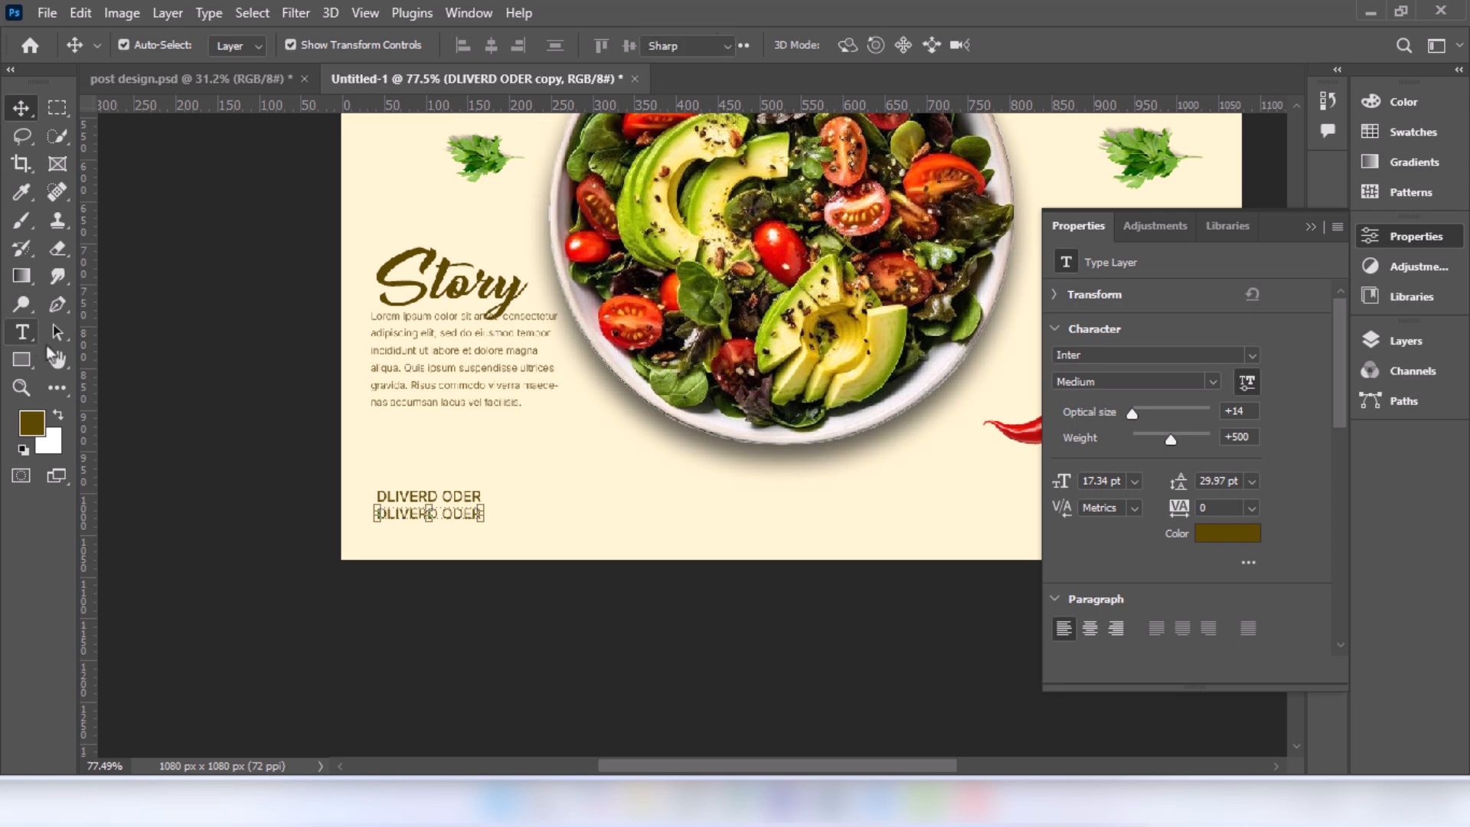
left_click_drag(476, 515, 361, 497)
key("BackSpace")
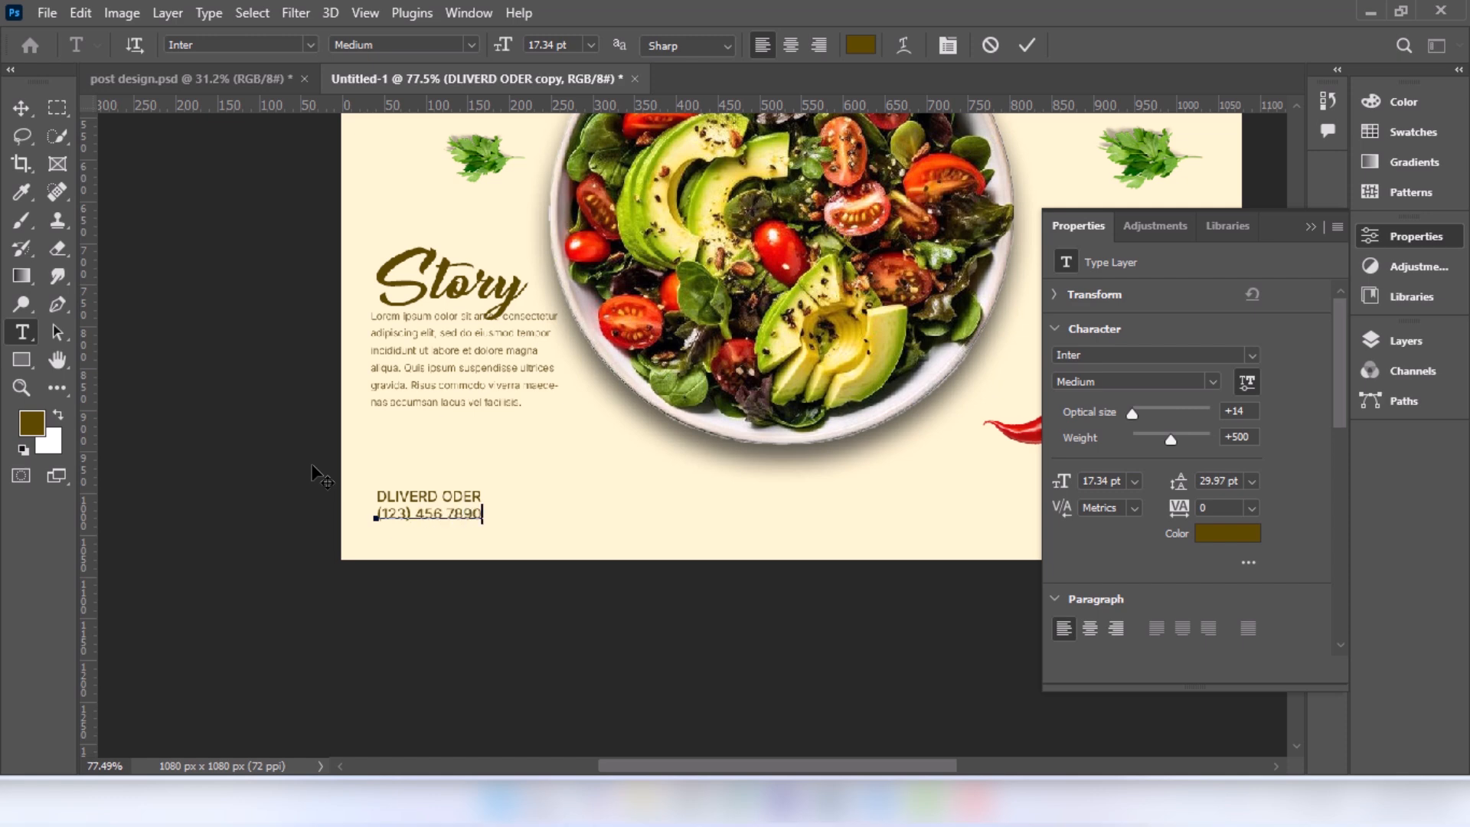
left_click(22, 108)
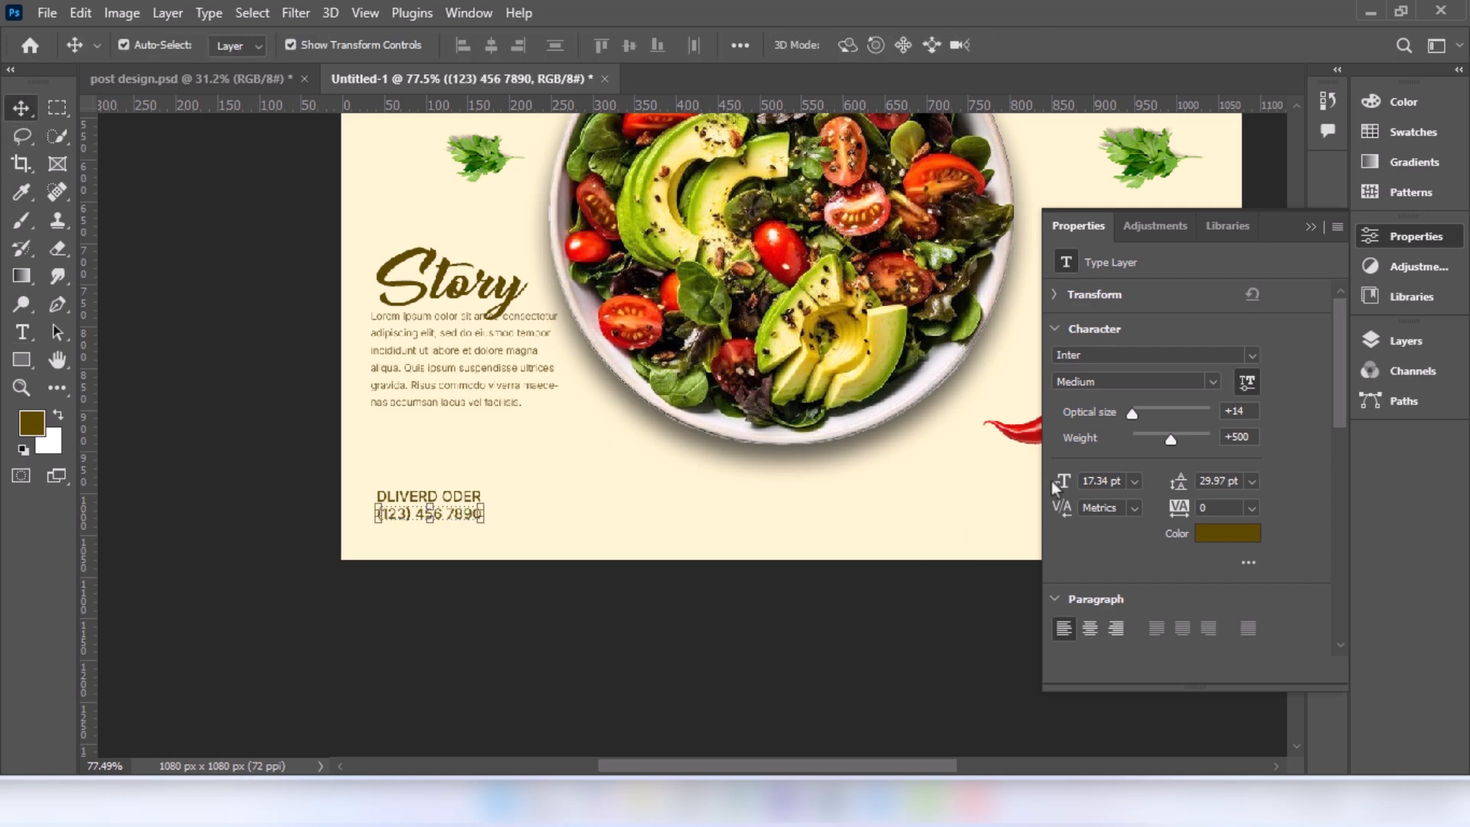
left_click(1212, 382)
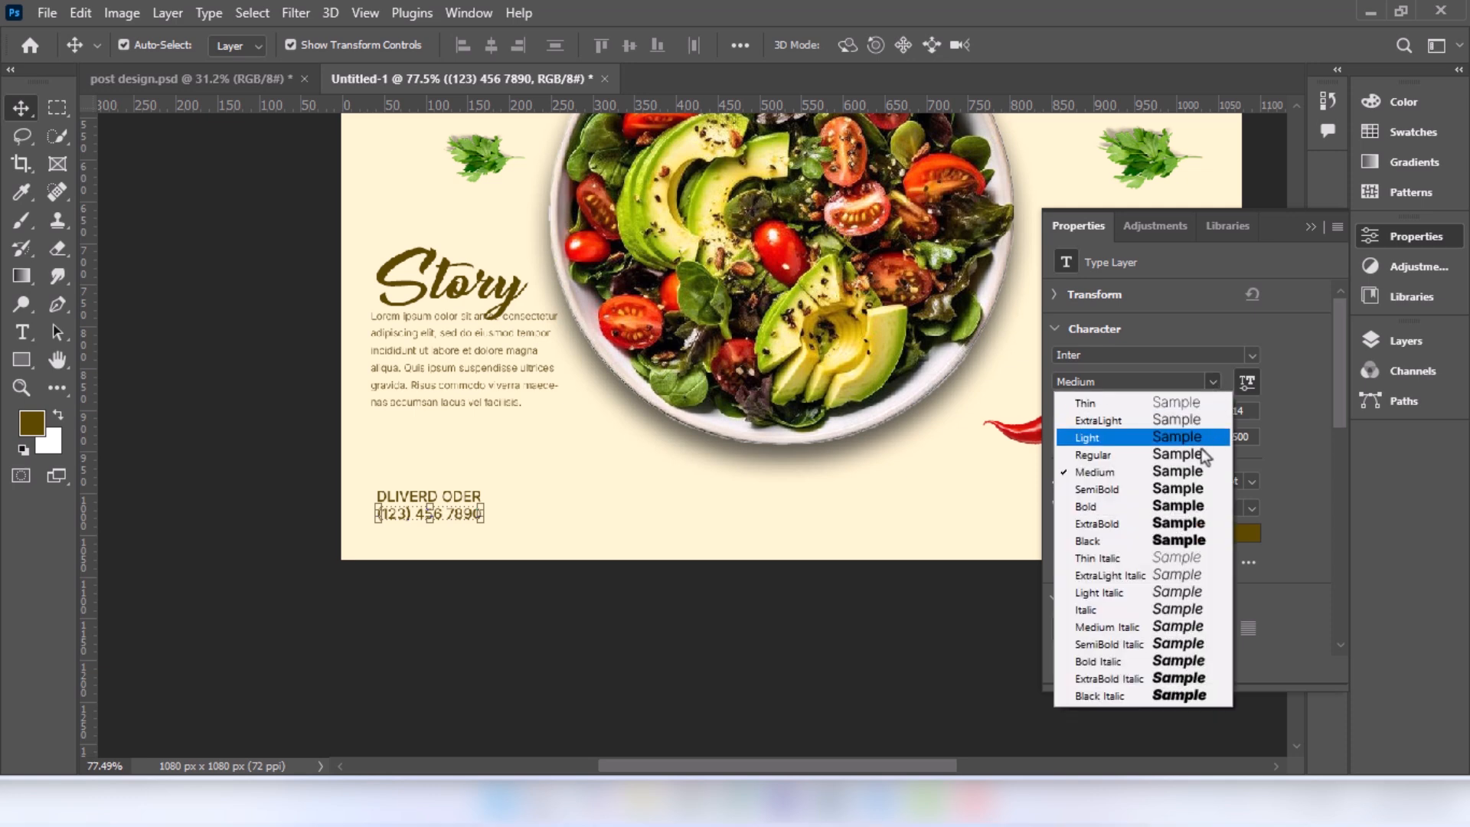
left_click(1167, 505)
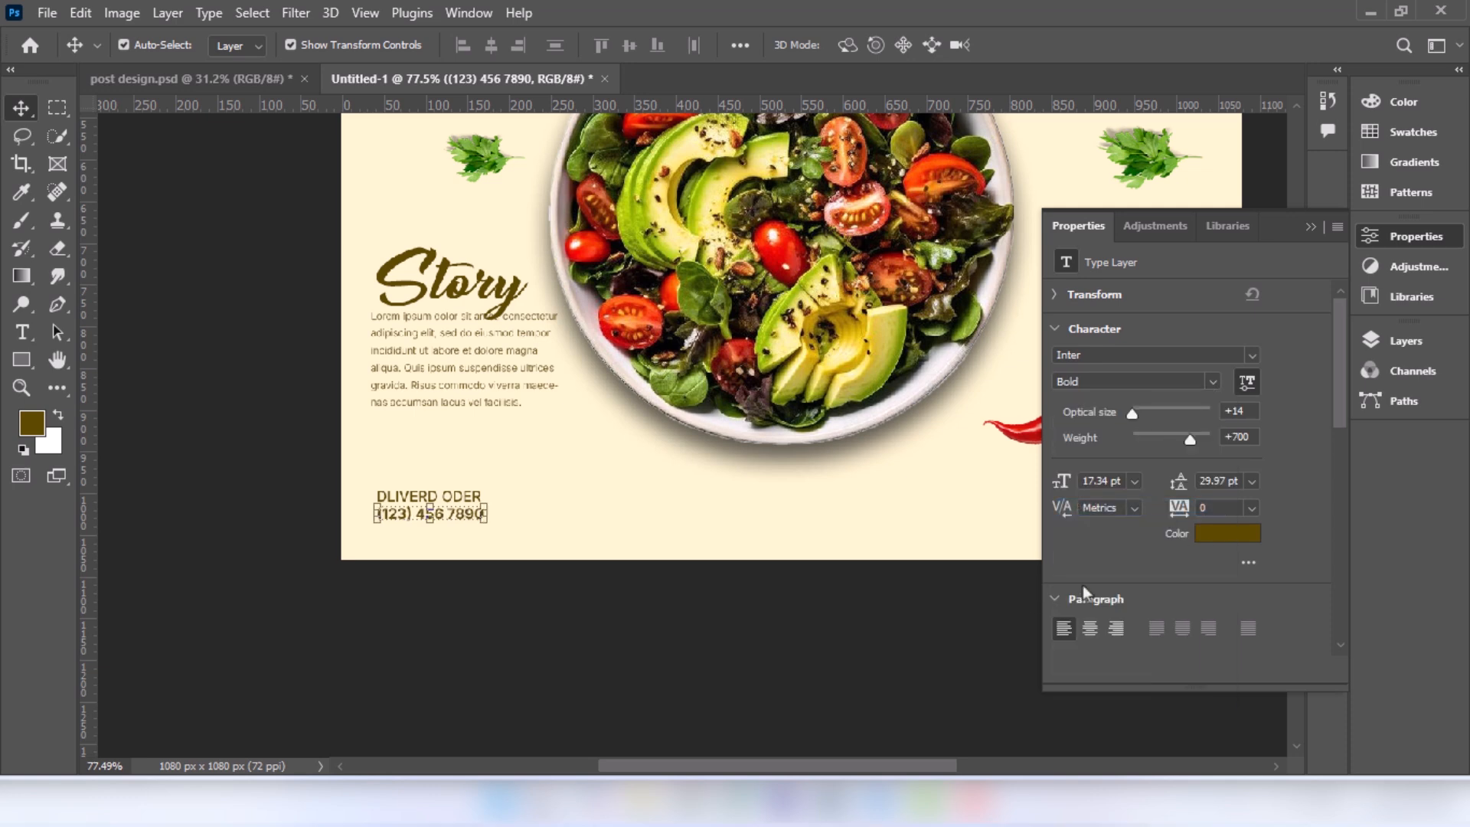
Set the phone number's font size to 24 pt and reposition it directly beneath "DLIVERD ODER", aligned with its left edge
left_click(1134, 481)
left_click(1123, 674)
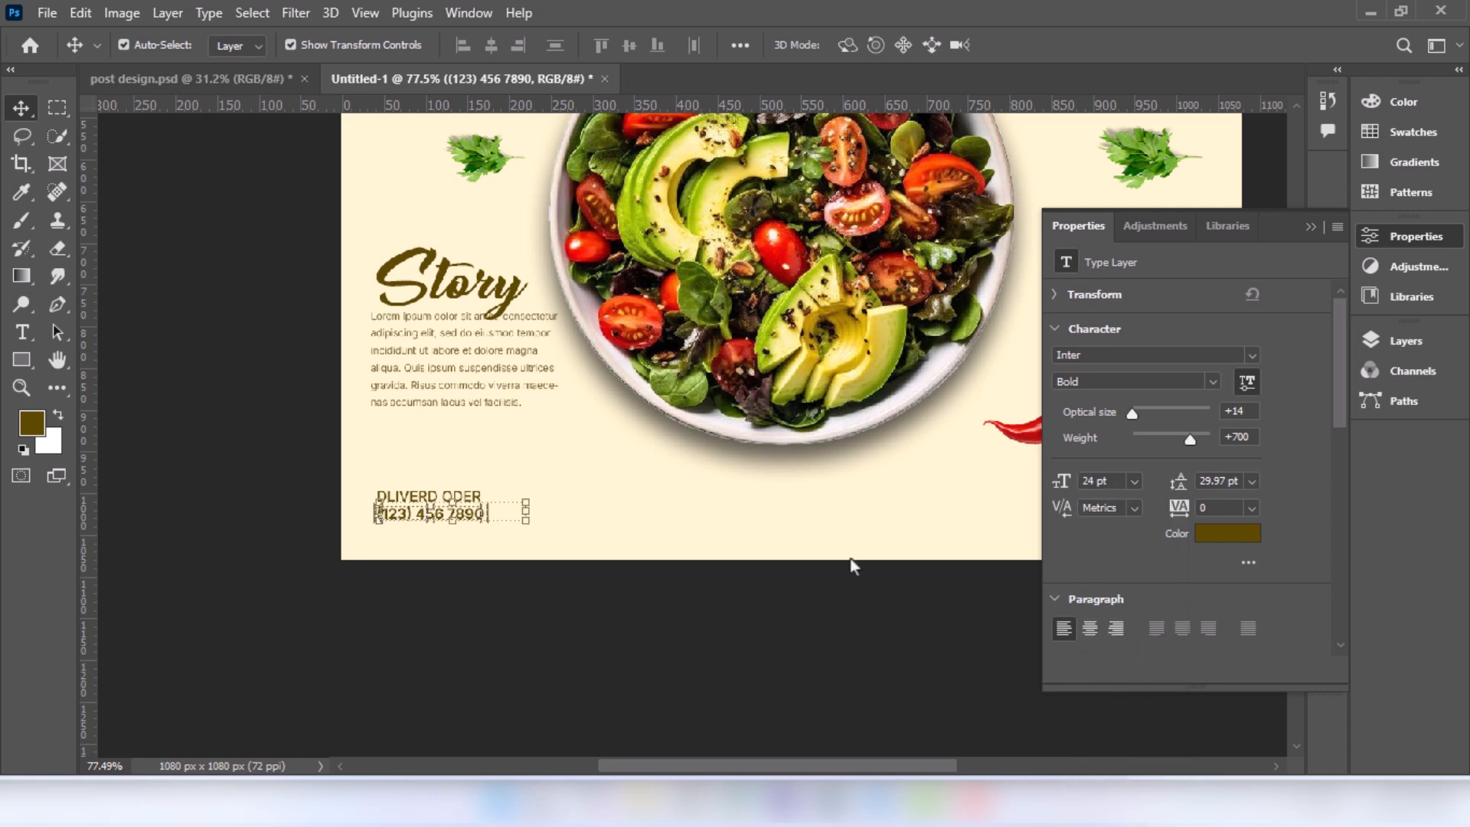
left_click_drag(509, 521, 503, 528)
key("Up")
key("Up")
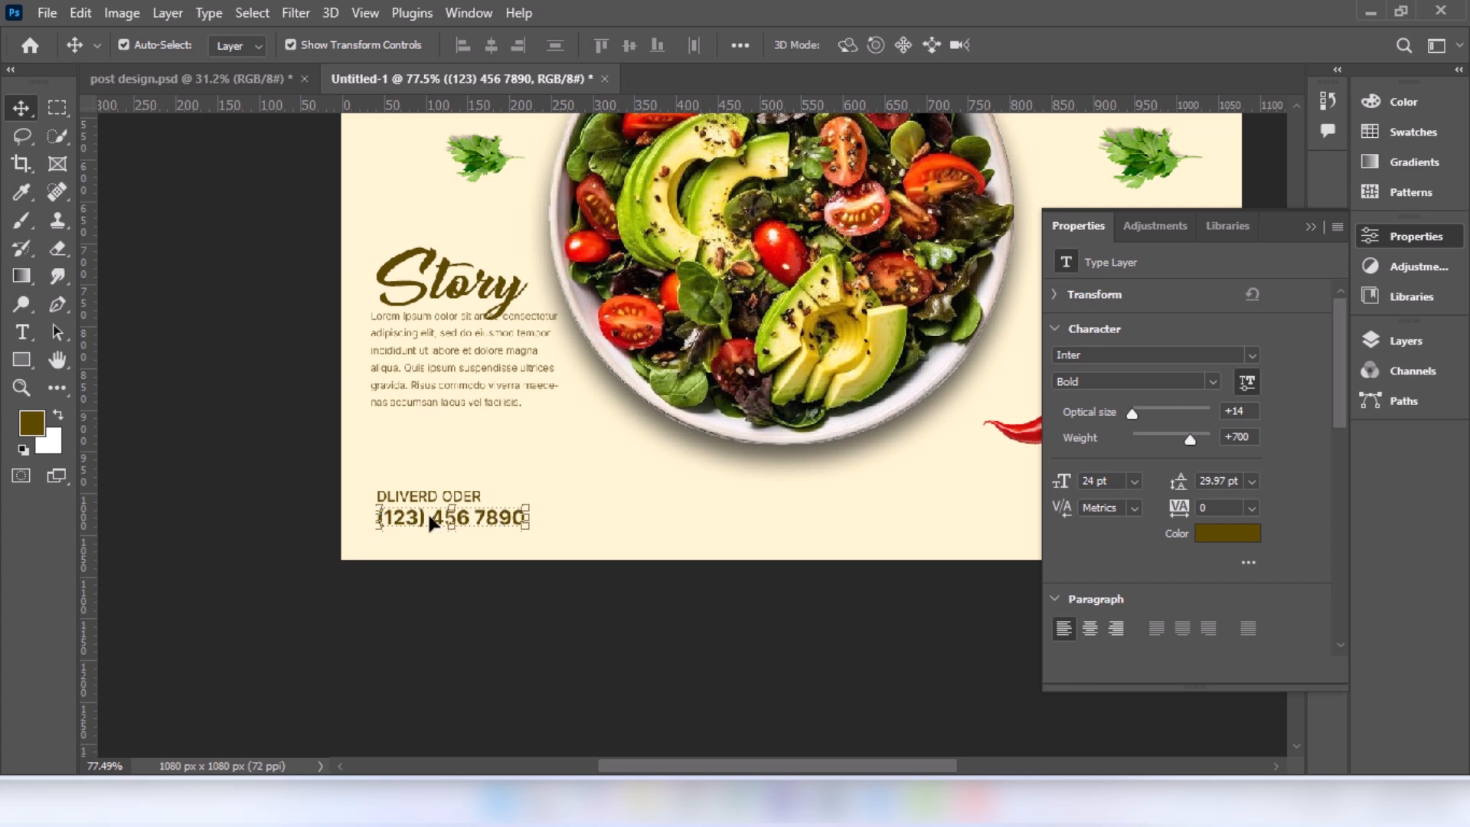
Duplicate the "DLIVERD ODER" text horizontally across to the canvas's lower-right area, below the red chili
scroll(613, 510, "down", 3)
left_click_drag(754, 449, 570, 460)
left_click(185, 434)
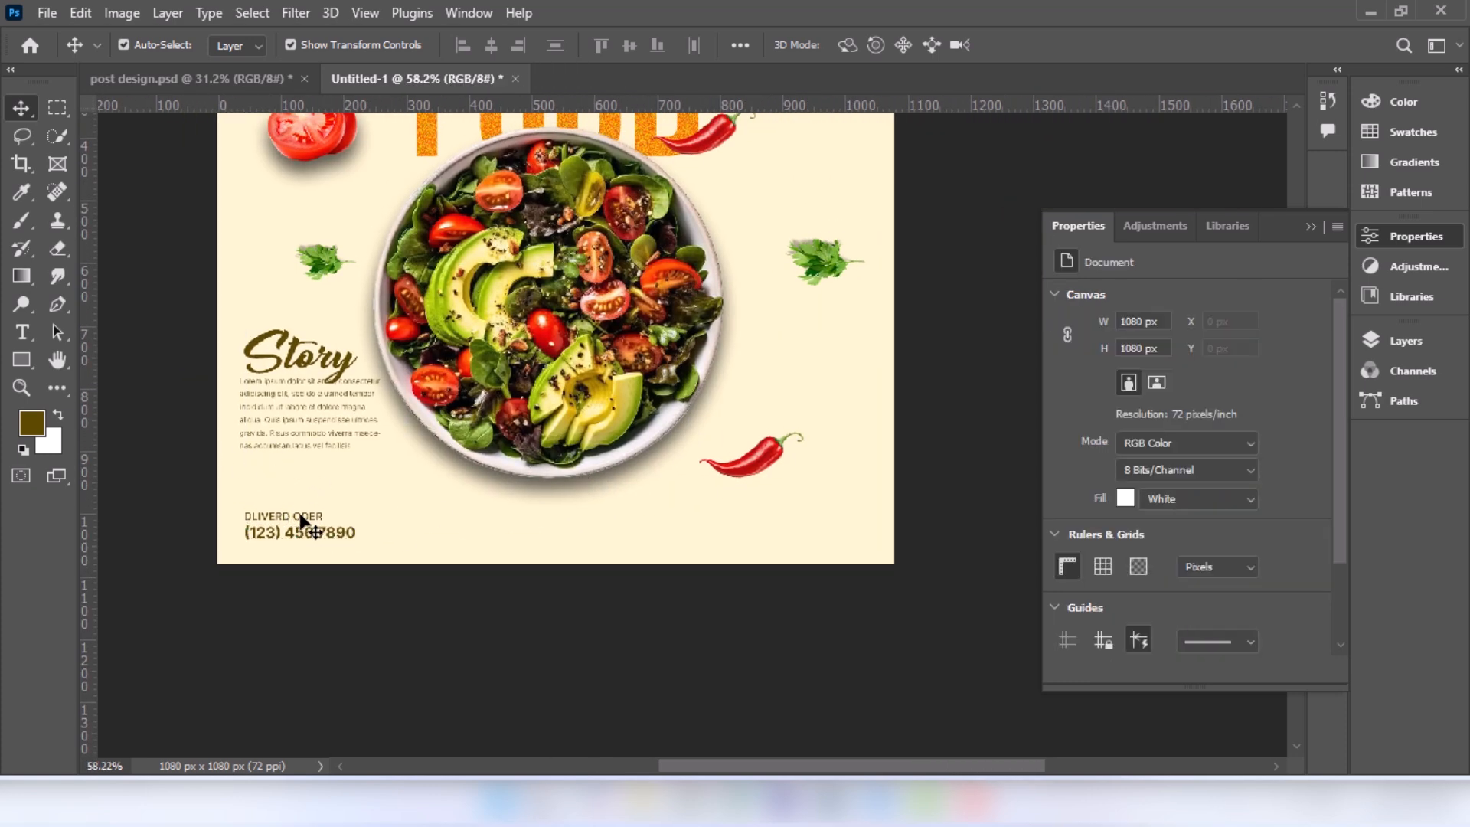
left_click_drag(304, 523, 785, 528)
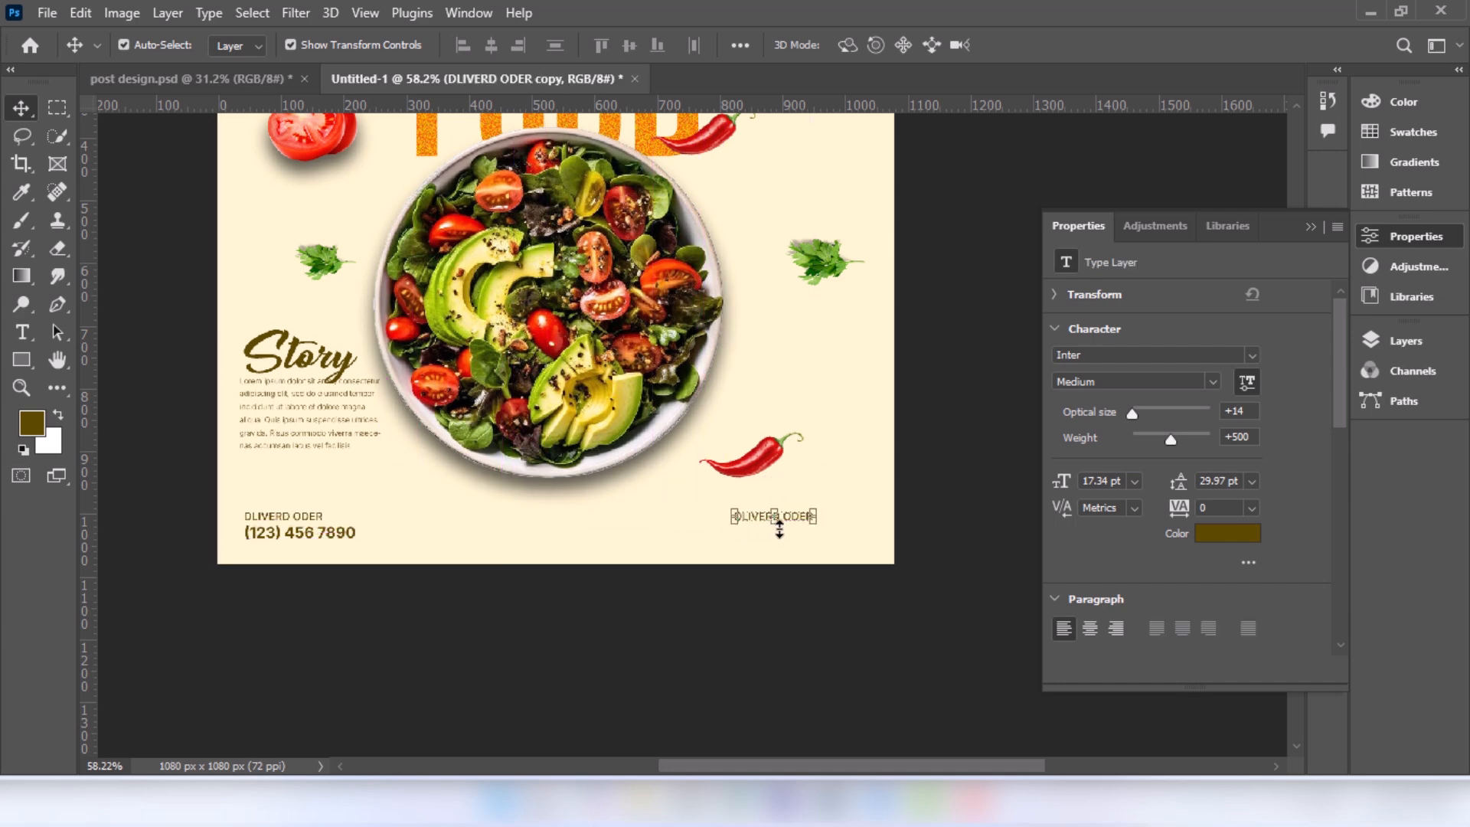
Replace the wording of the "DLIVERD ODER" copy below the chili with "Yourweb.com"
scroll(779, 528, "up", 3)
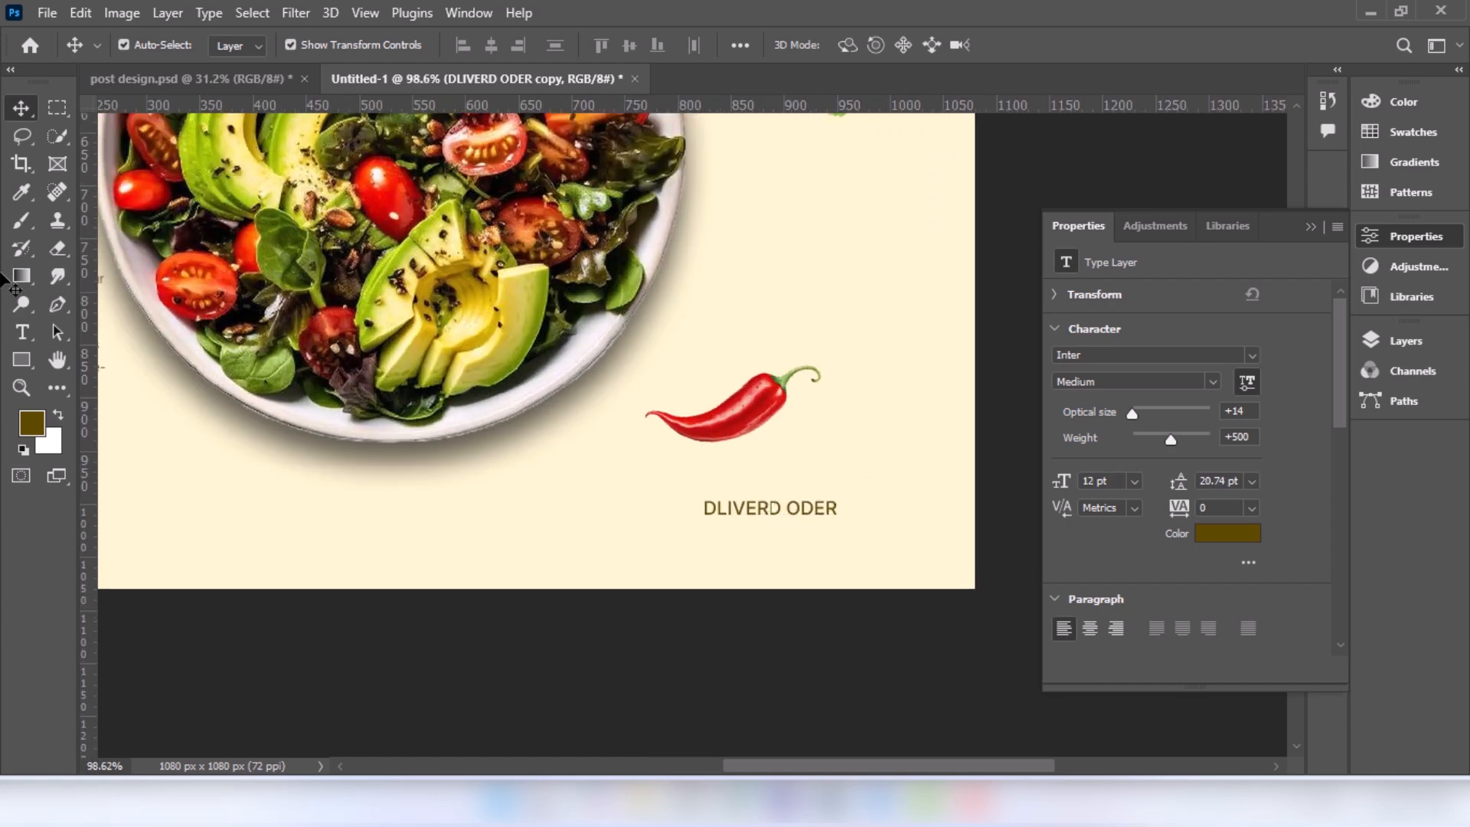
left_click(21, 332)
left_click(833, 509)
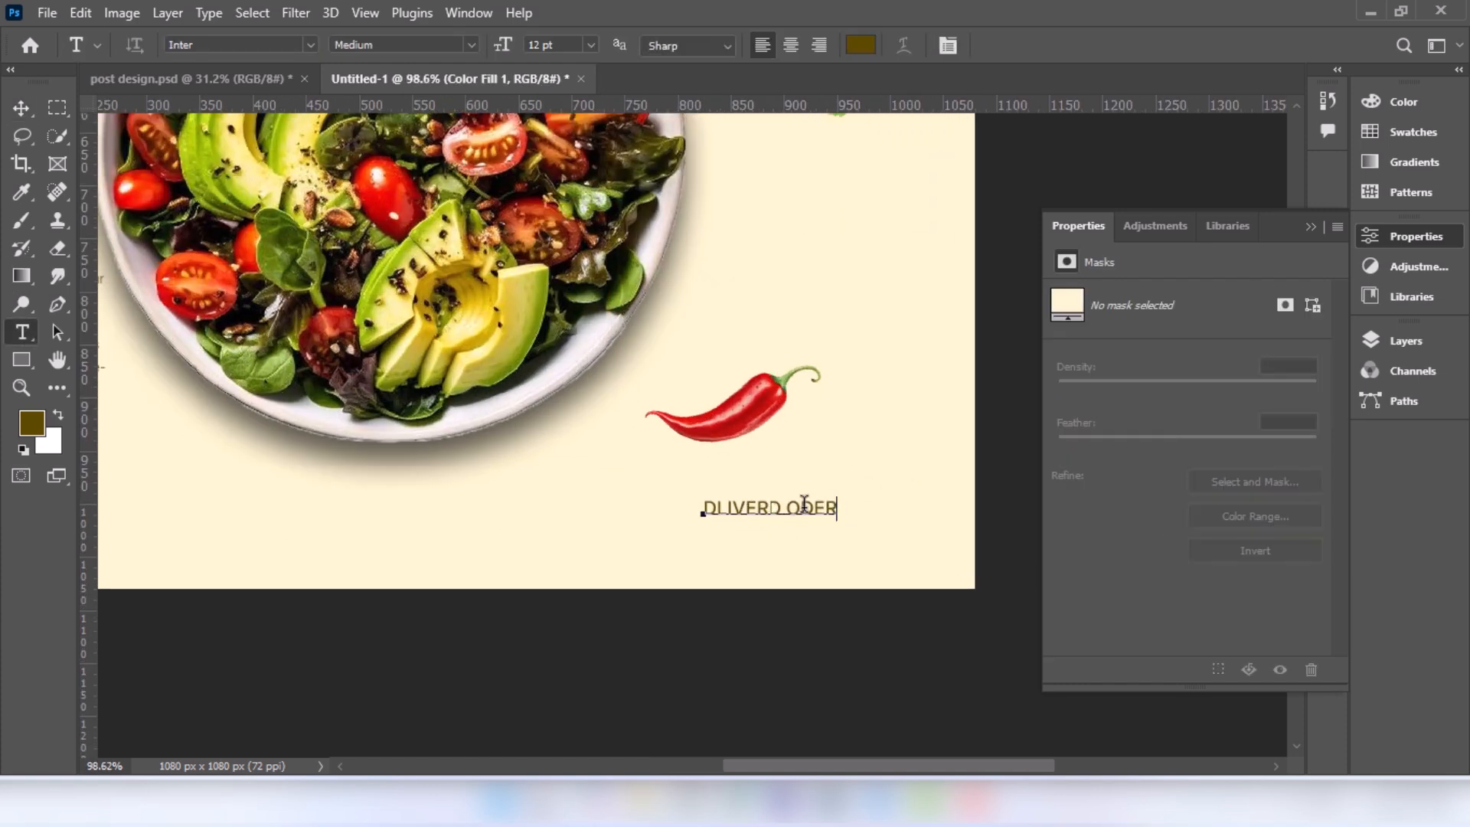
left_click_drag(824, 503, 697, 492)
left_click(698, 491)
key("ctrl+a")
type("Y")
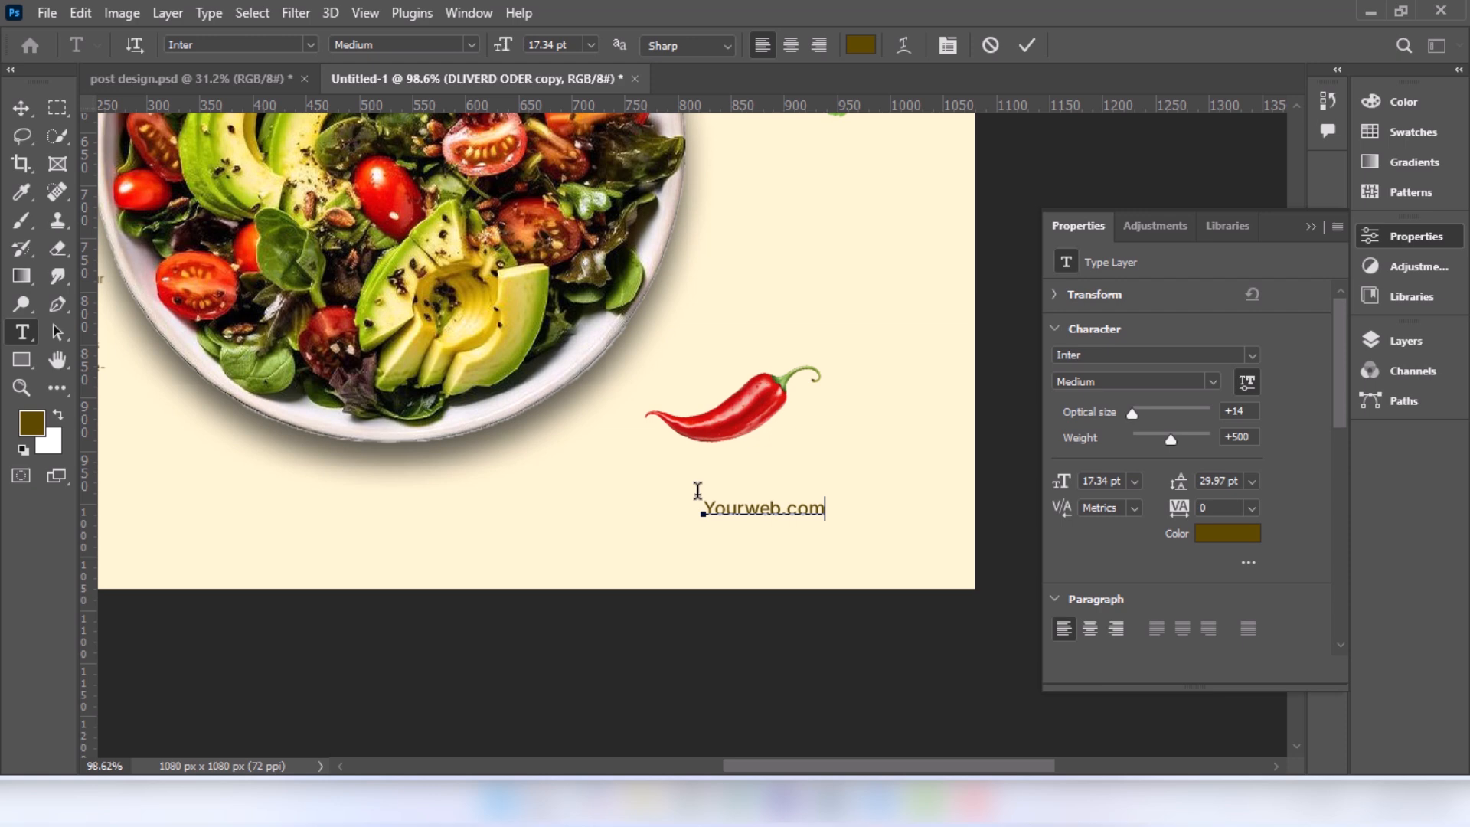
left_click(21, 108)
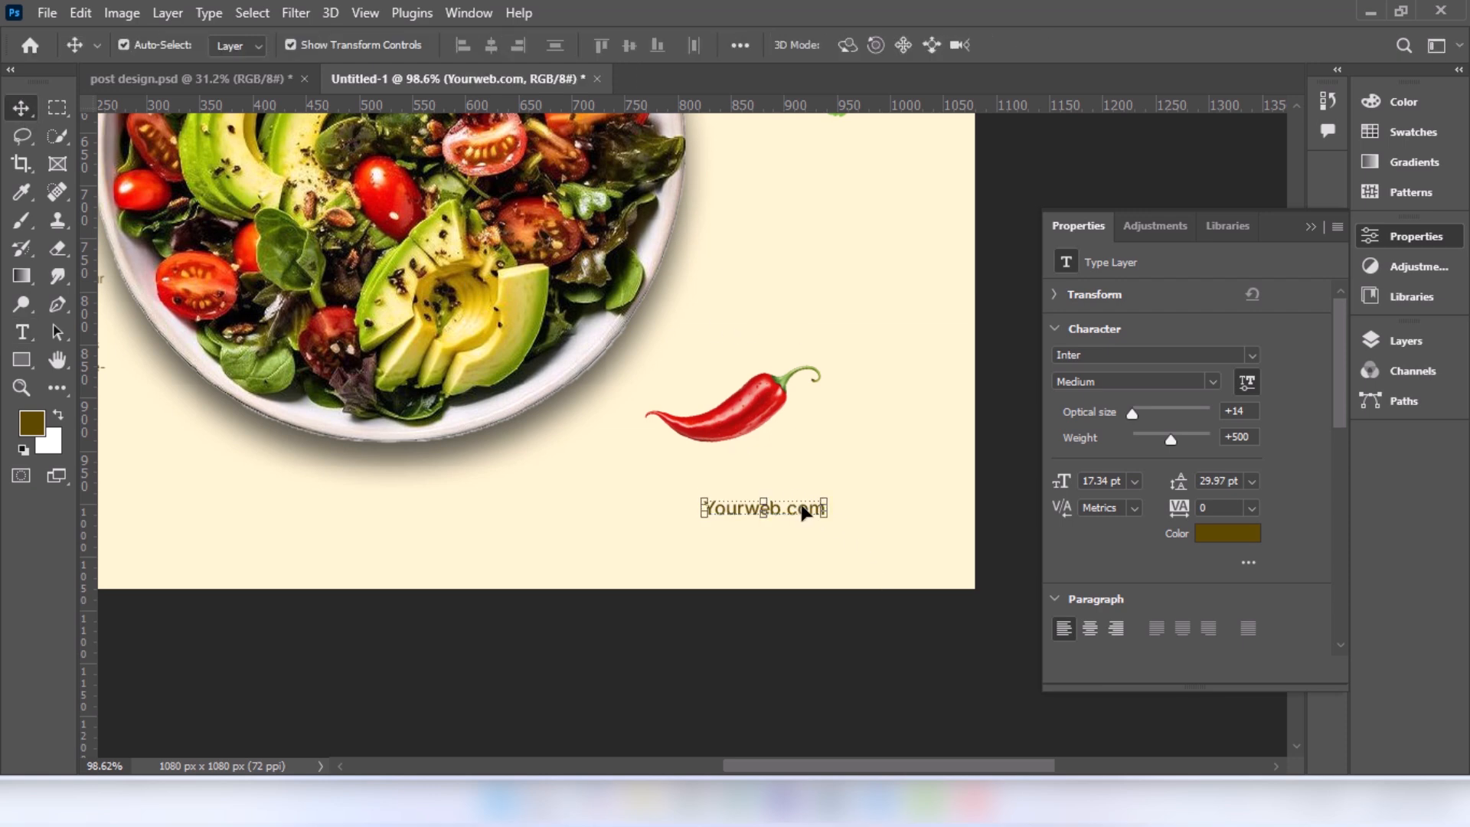
Duplicate the "Yourweb.com" text directly below itself and replace the copy's wording with "Street name,city name"
left_click_drag(804, 513, 697, 525)
left_click(22, 332)
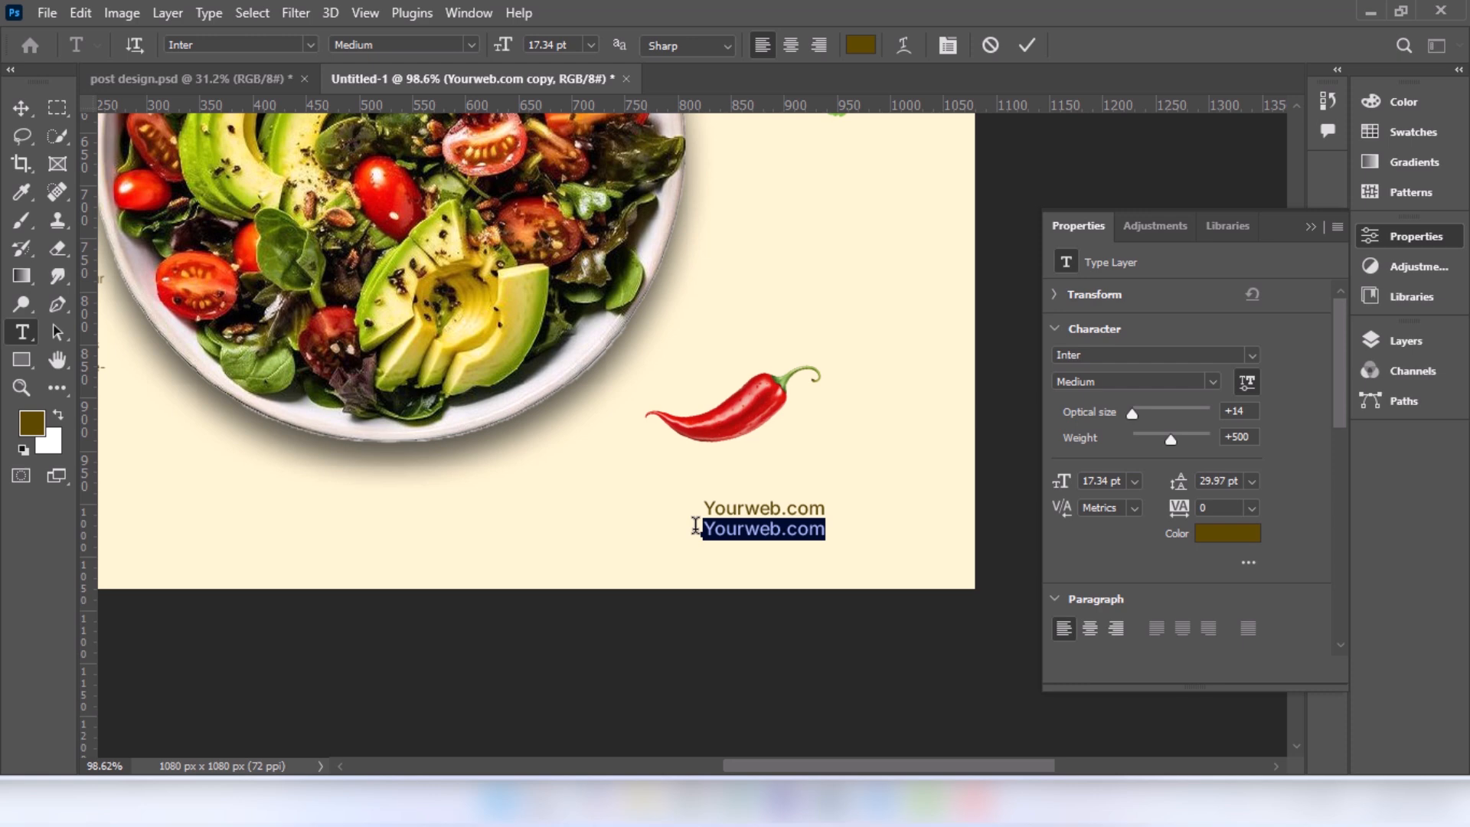
type("Street name, city na")
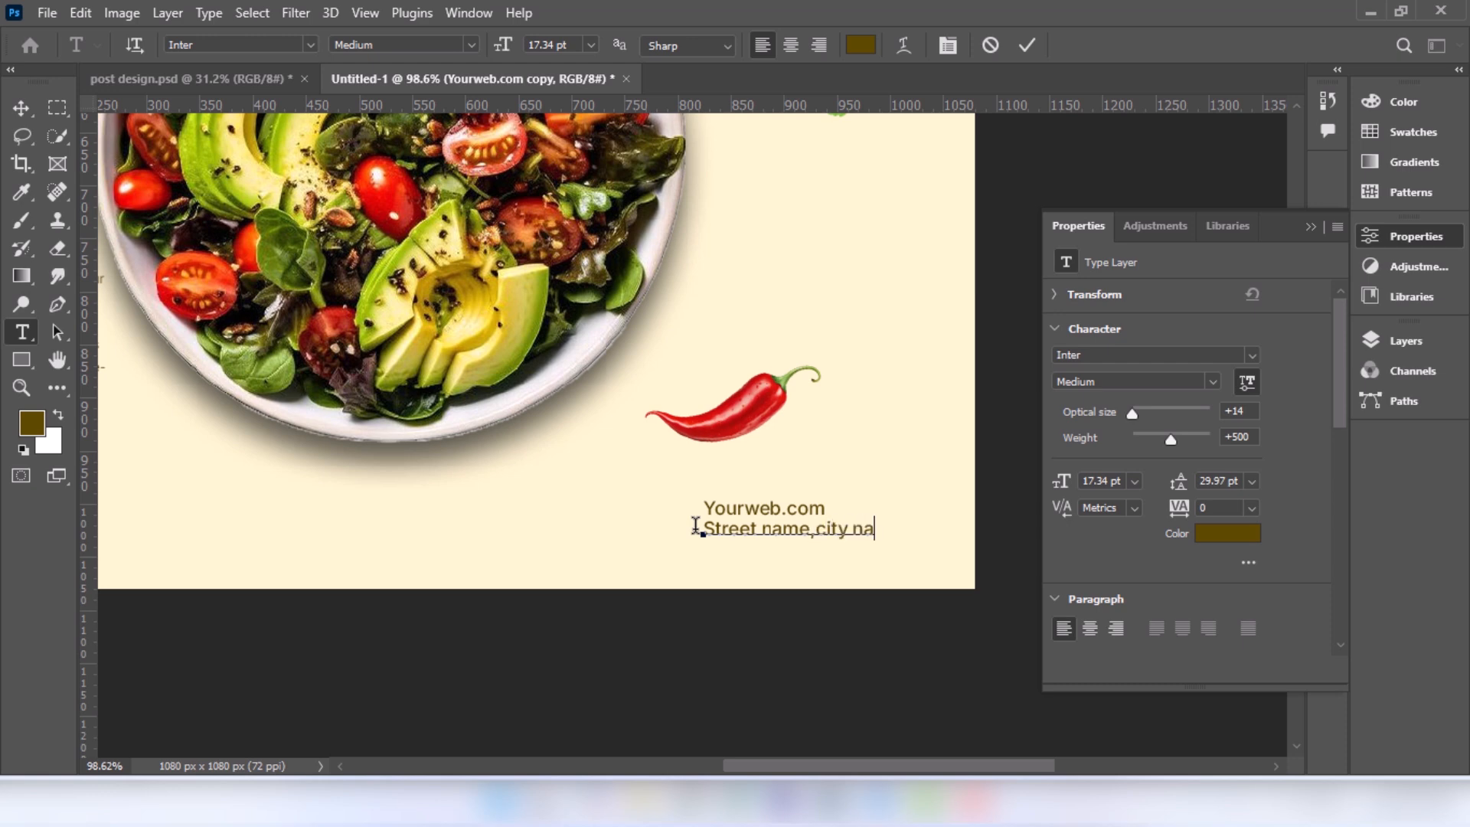
left_click(1027, 43)
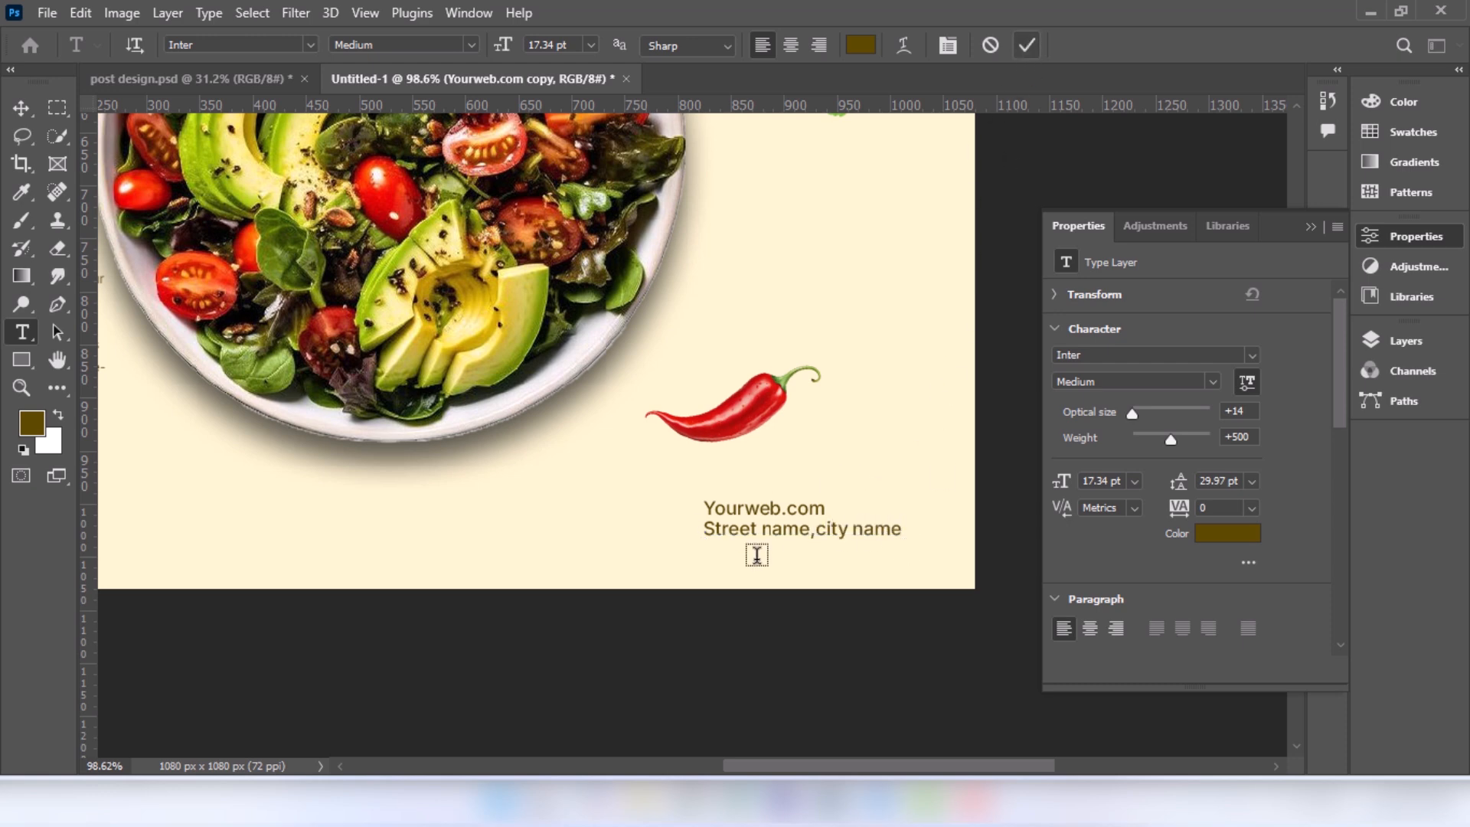
Examine the complete post layout, from the logo and heading down to the contact details
left_click(20, 386)
left_click(499, 368, "alt")
left_click_drag(499, 367, 630, 467)
left_click(623, 325, "alt")
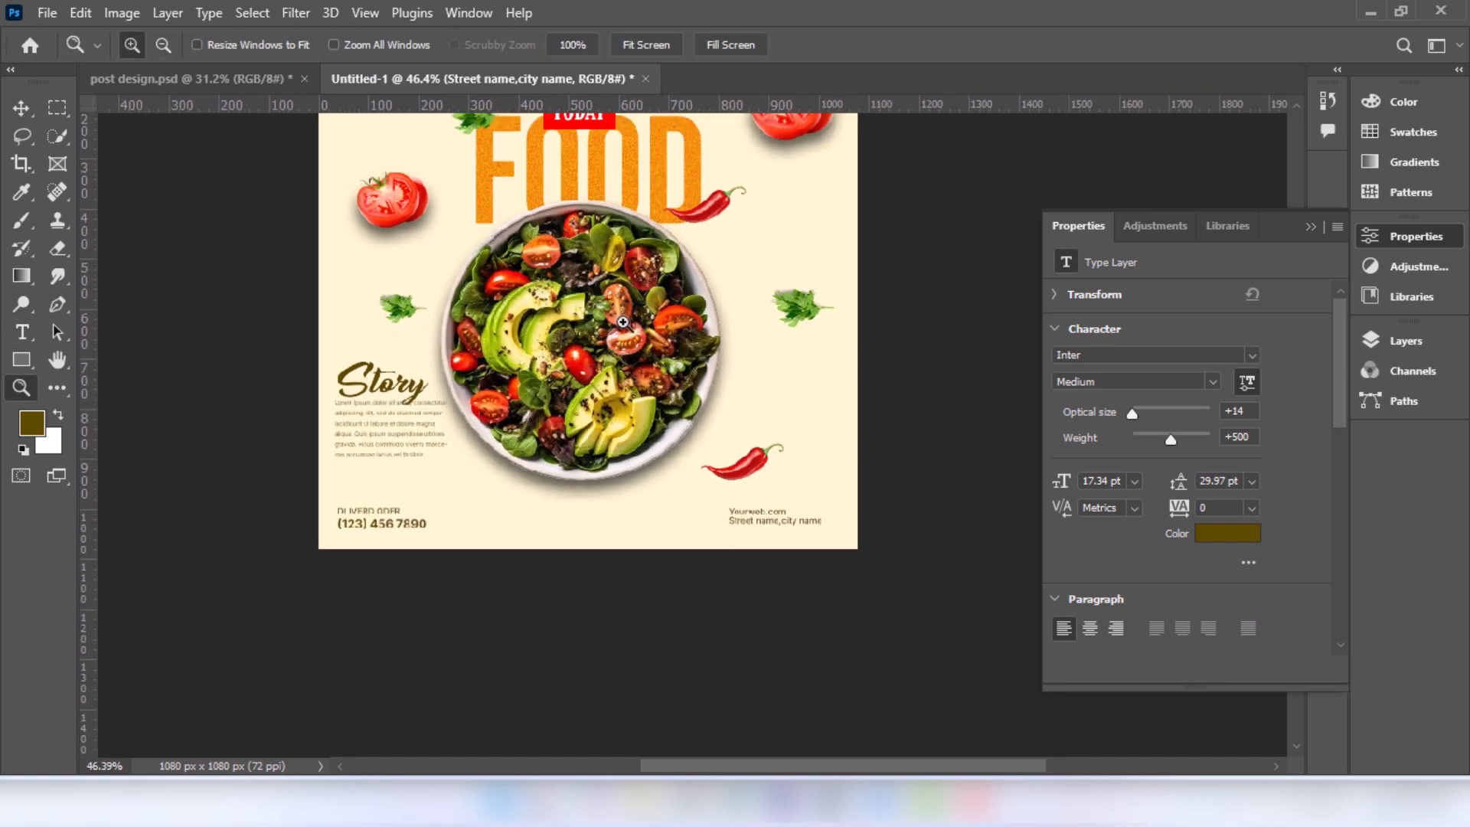
left_click_drag(622, 322, 638, 460)
left_click(636, 367, "alt")
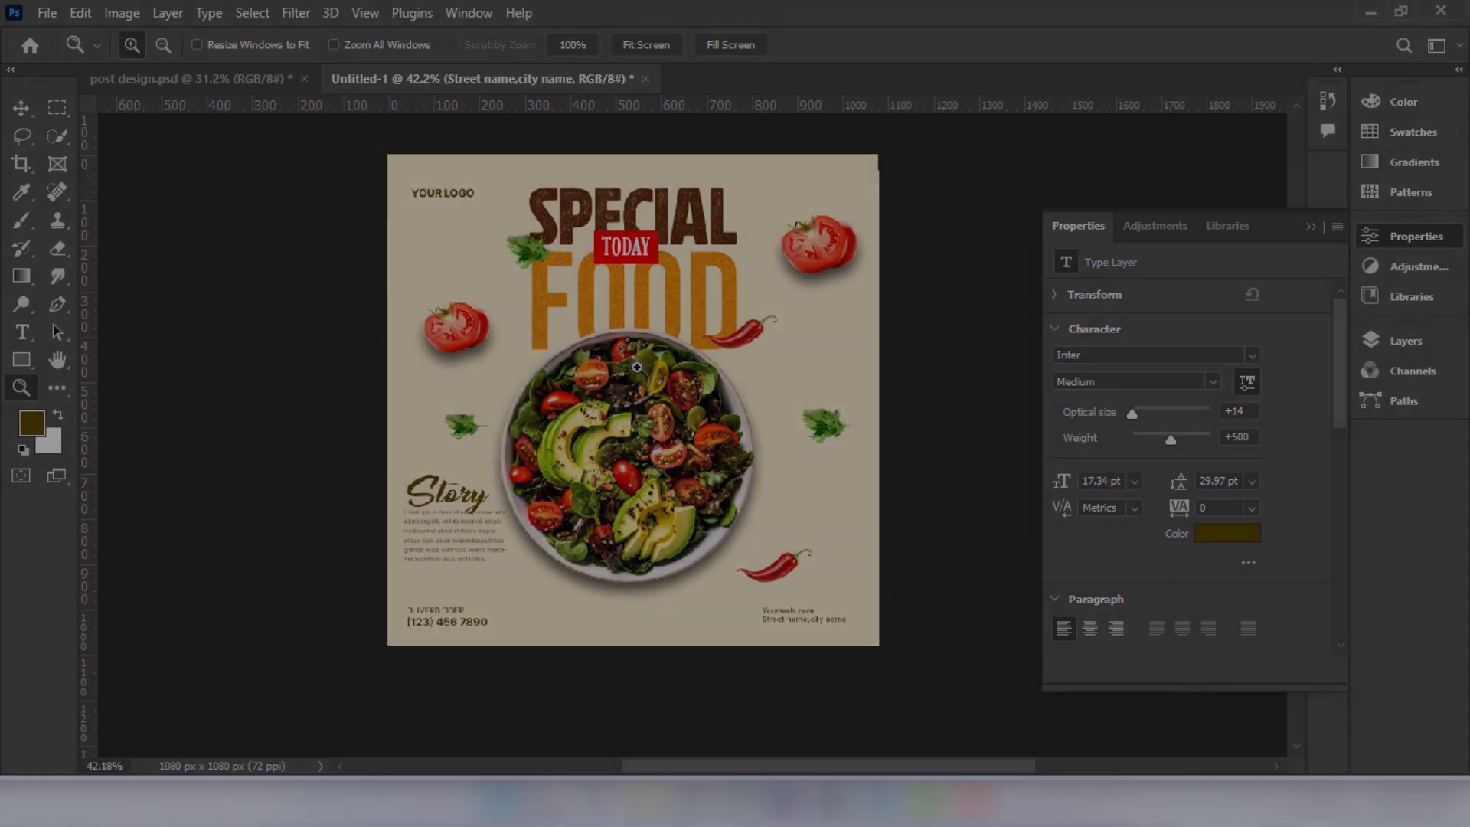